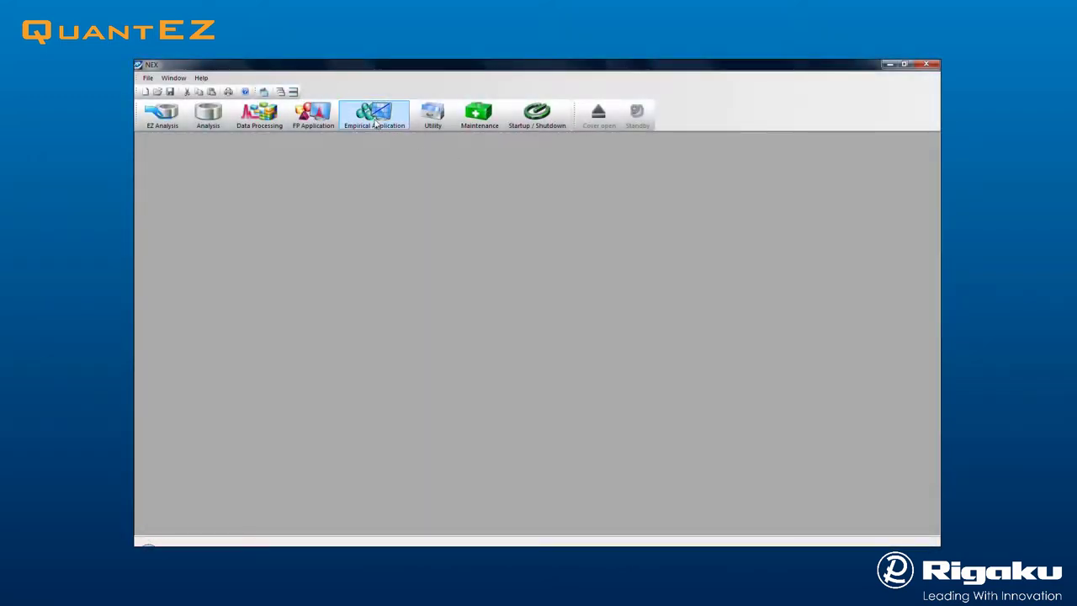
Start a new empirical application from scratch in the Powder category
click(376, 123)
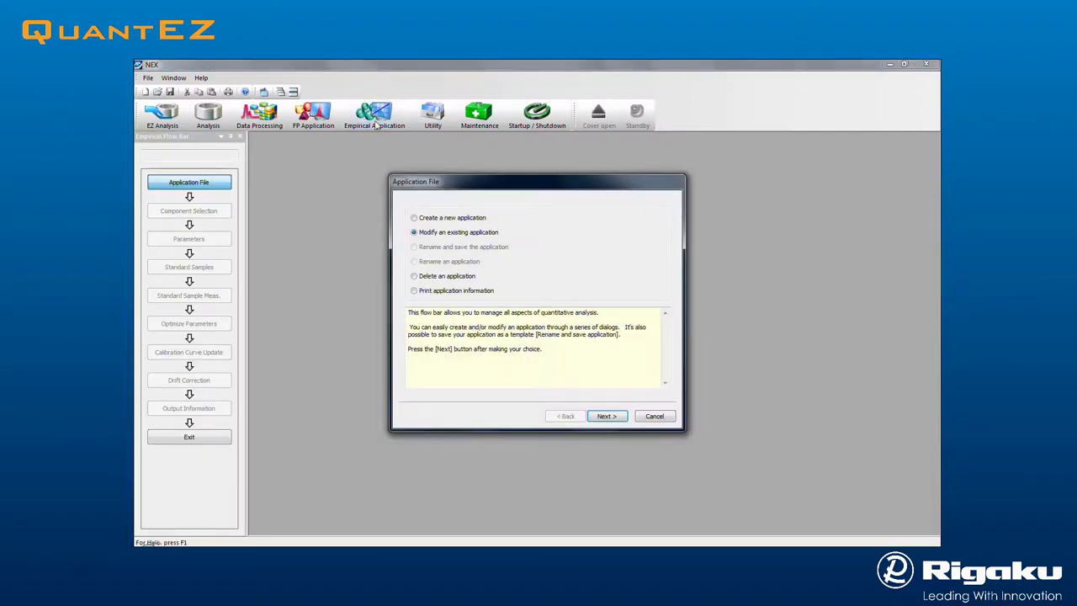
click(413, 217)
click(607, 416)
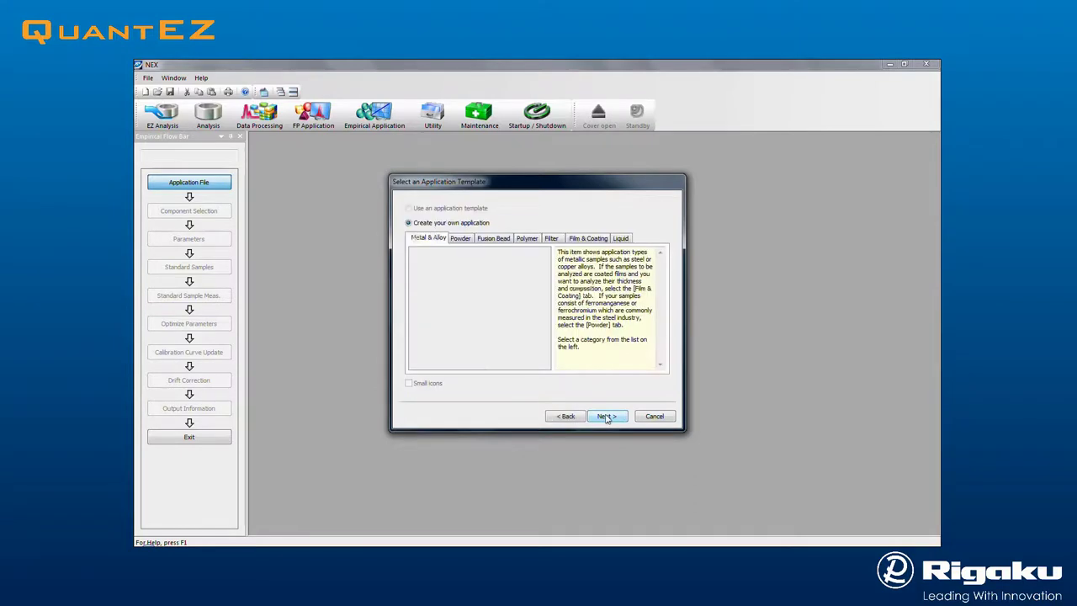
click(458, 239)
click(606, 415)
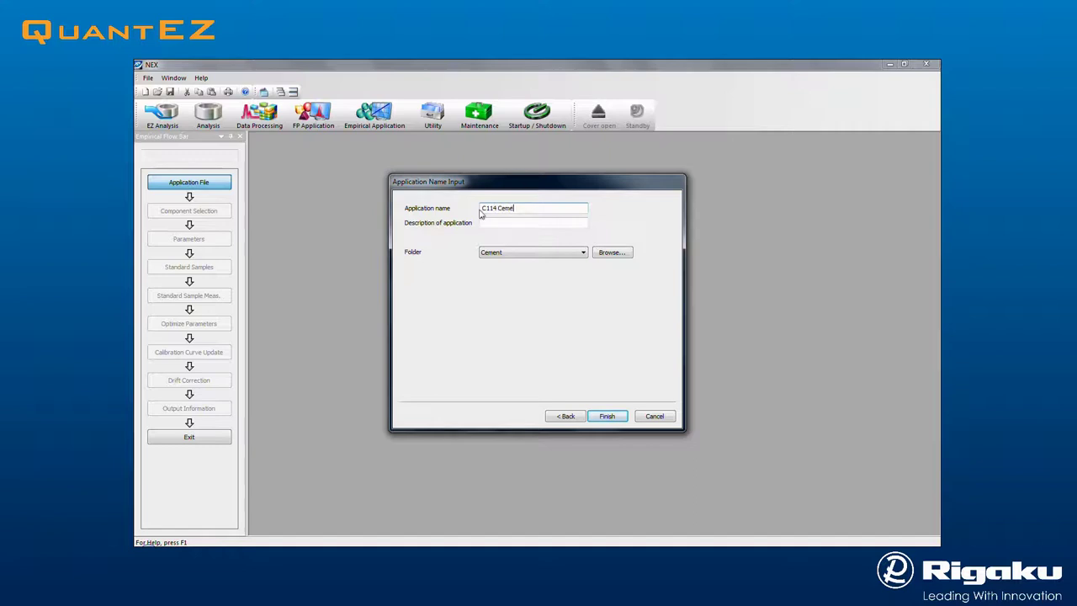
Set the application's storage folder to Powder
click(621, 255)
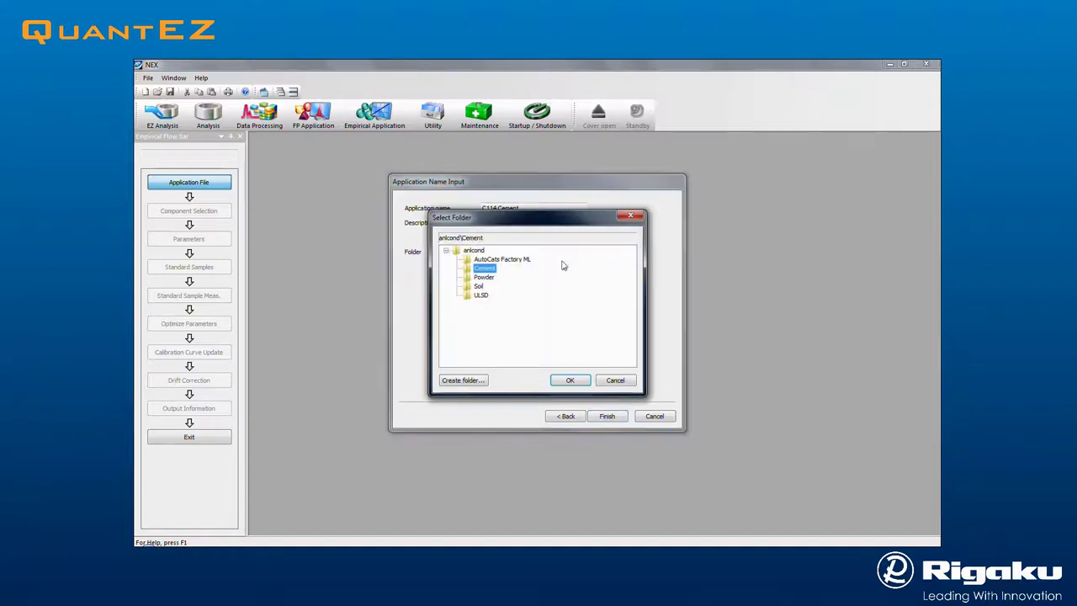
click(486, 277)
click(570, 380)
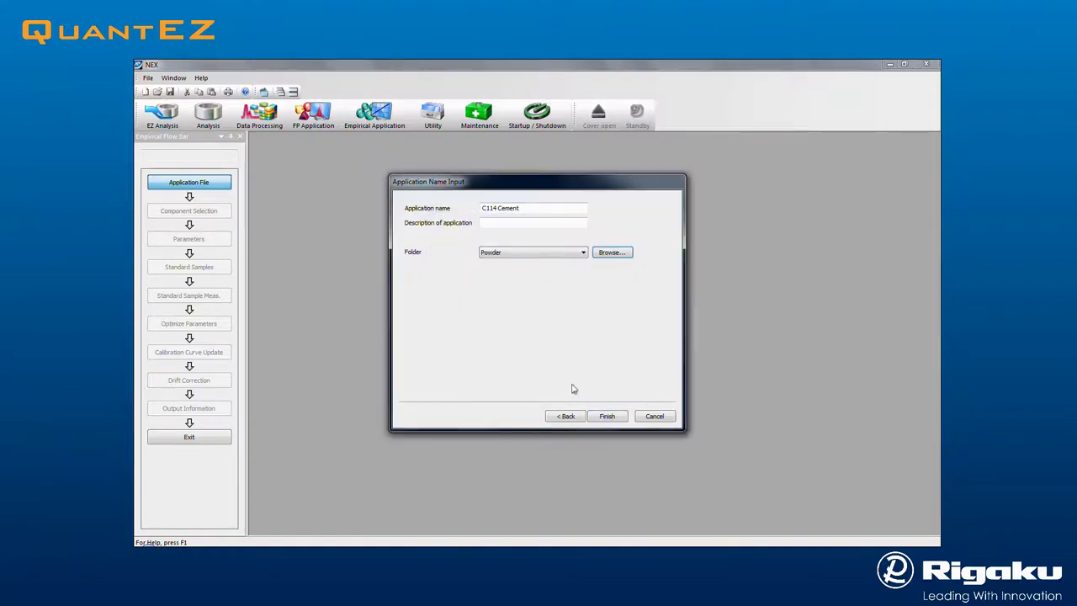
Finish creating the application and add oxide components Na2O, MgO, Al2O3, SiO2, P2O5 and SO3
click(610, 418)
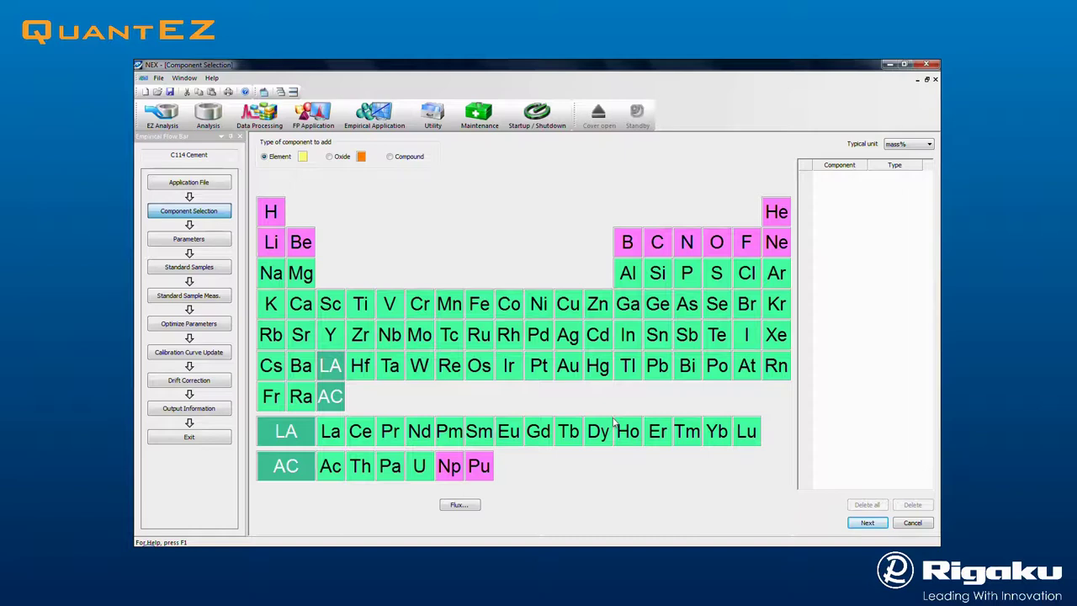
click(331, 158)
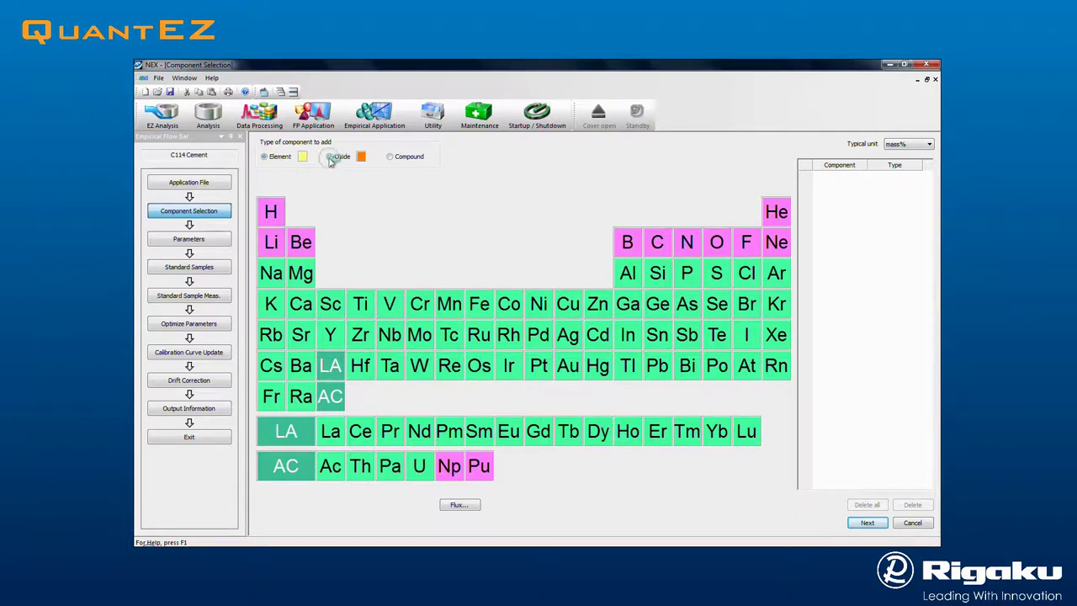
click(271, 273)
click(300, 272)
click(628, 273)
click(657, 273)
click(686, 272)
click(708, 279)
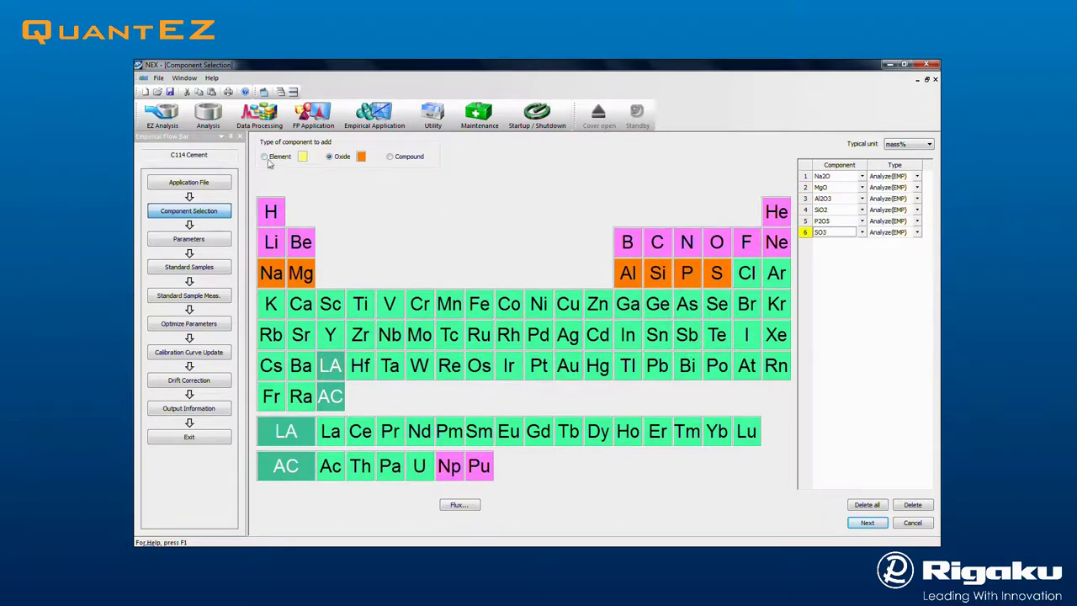
Add Cl as an element, then oxides K2O, CaO, TiO2, MnO, Fe2O3, ZnO and SrO
click(265, 156)
click(746, 273)
click(329, 156)
click(271, 304)
click(300, 304)
click(360, 304)
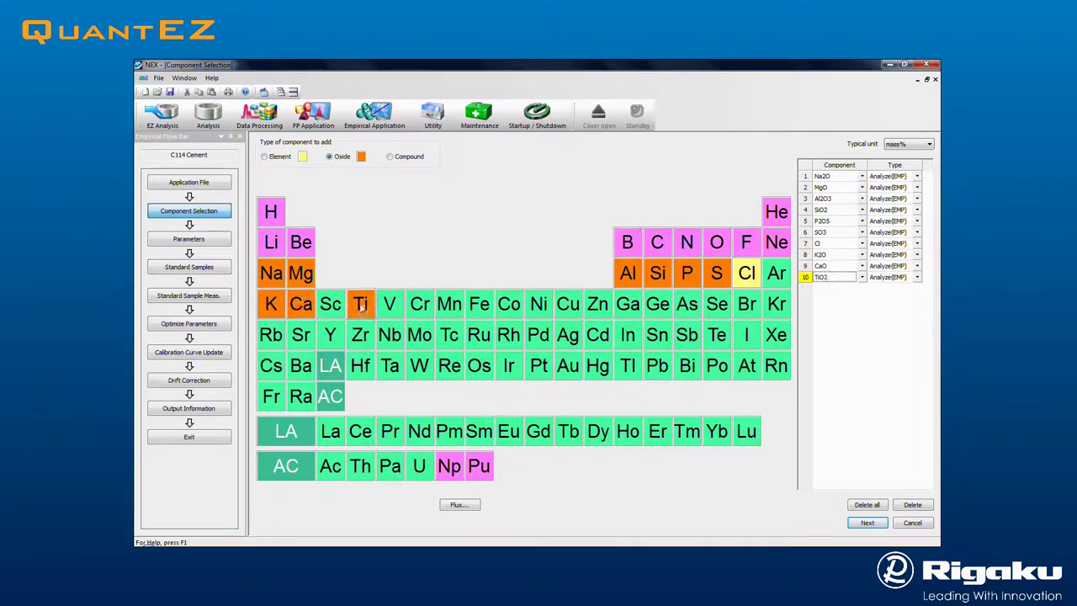
click(449, 304)
click(478, 303)
click(597, 304)
click(301, 335)
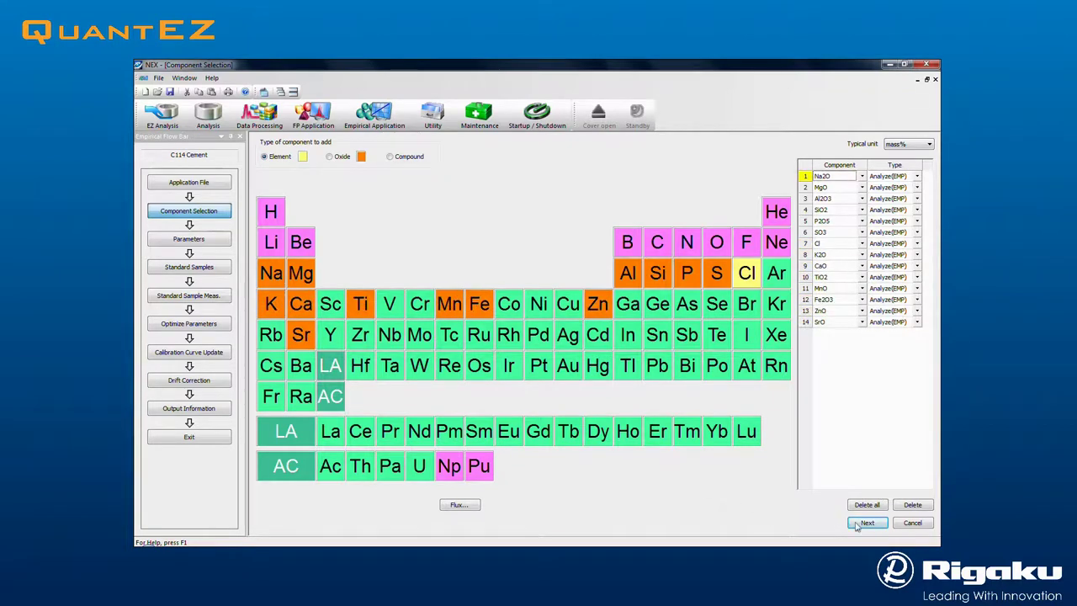
Set the RX9 measuring condition to 400 seconds and keep Helium as its atmosphere
click(867, 522)
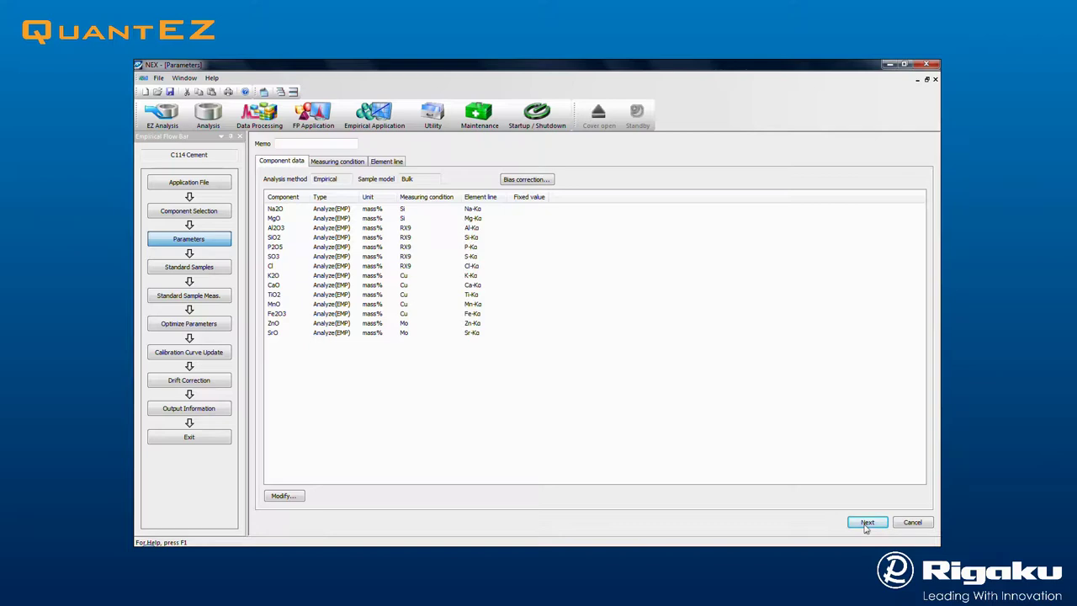
click(339, 164)
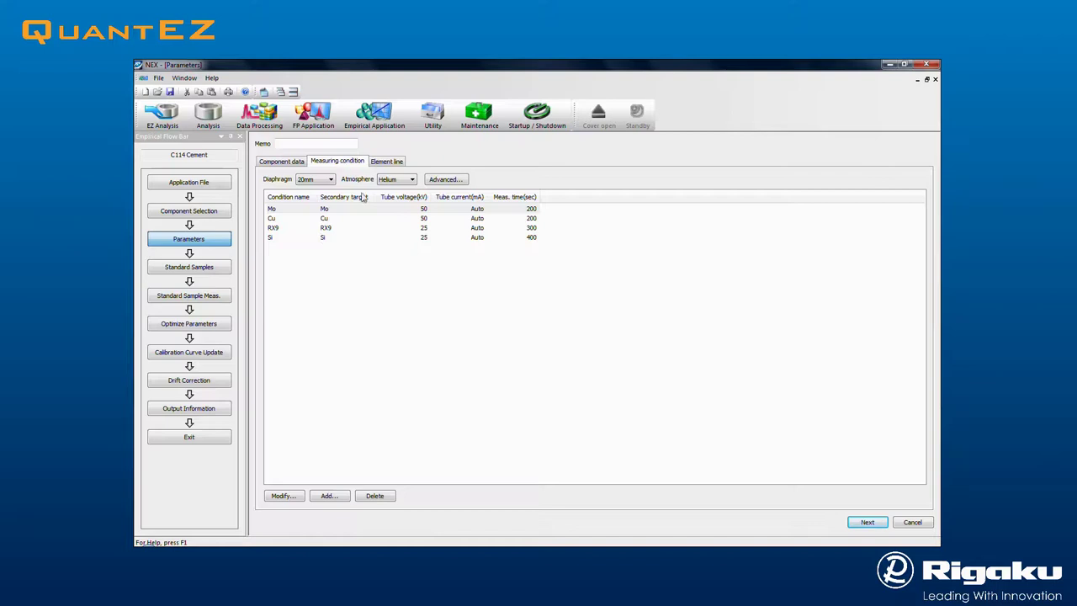
double_click(361, 227)
drag(521, 344, 694, 378)
text(4)
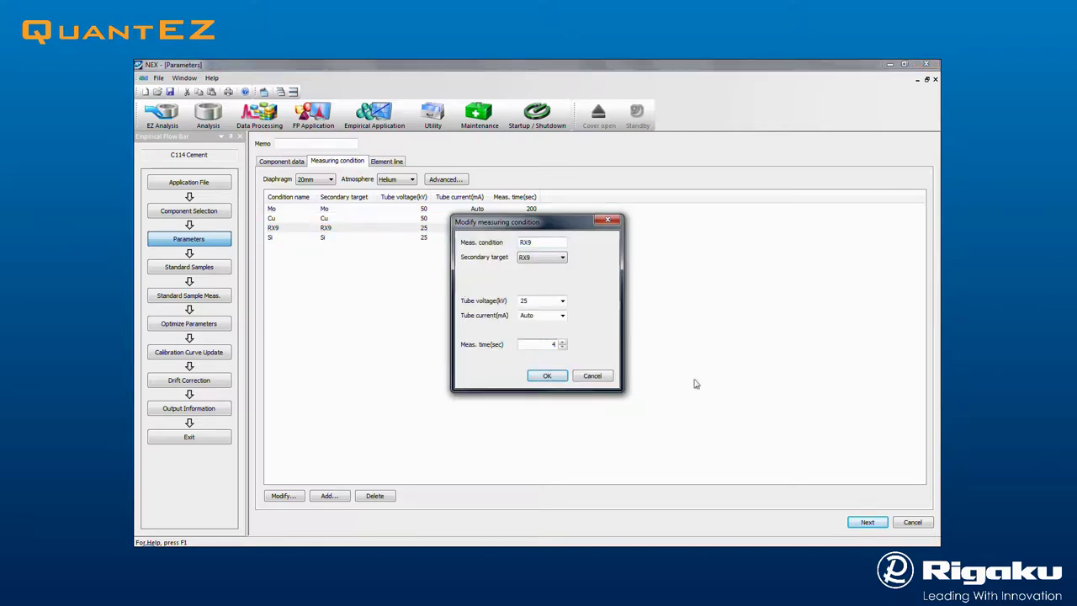
text(00)
click(547, 376)
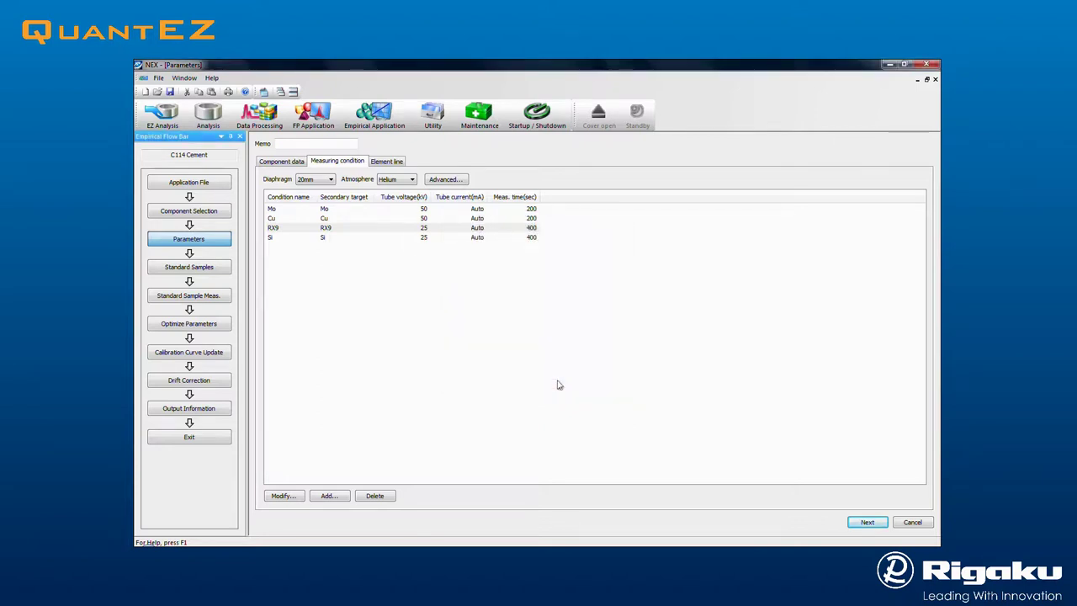
click(402, 180)
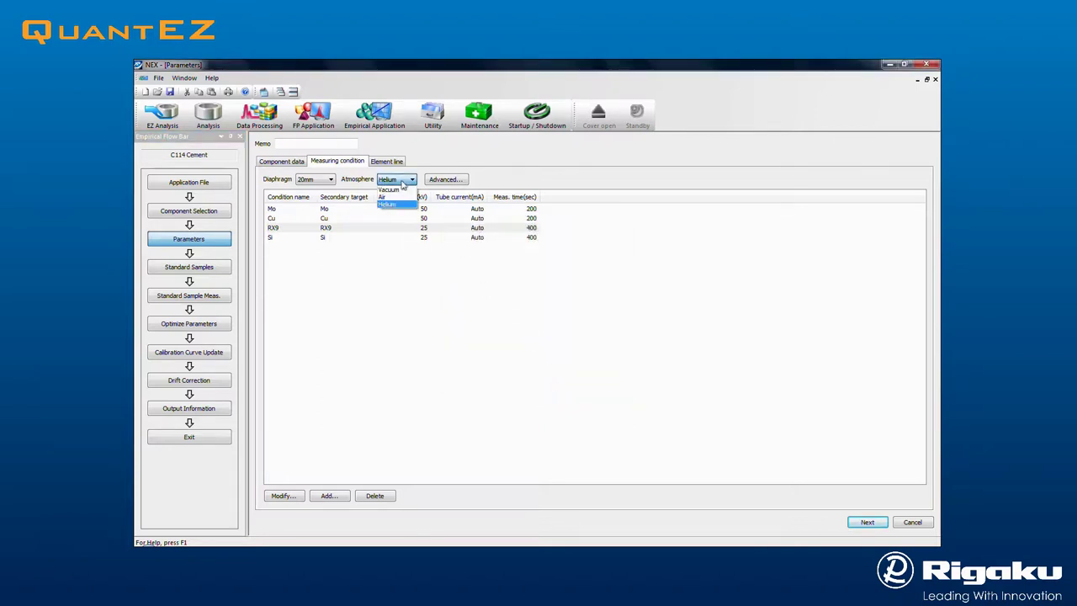
click(401, 183)
Review the element lines for the Cu, RX9 and Si measuring conditions
click(386, 162)
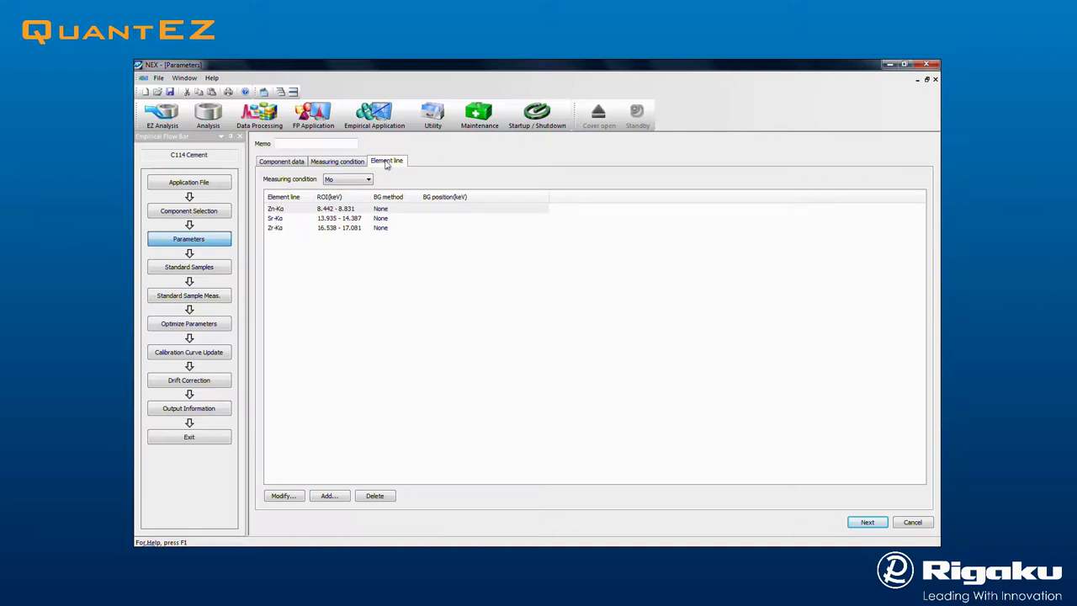
click(367, 179)
click(354, 196)
click(358, 181)
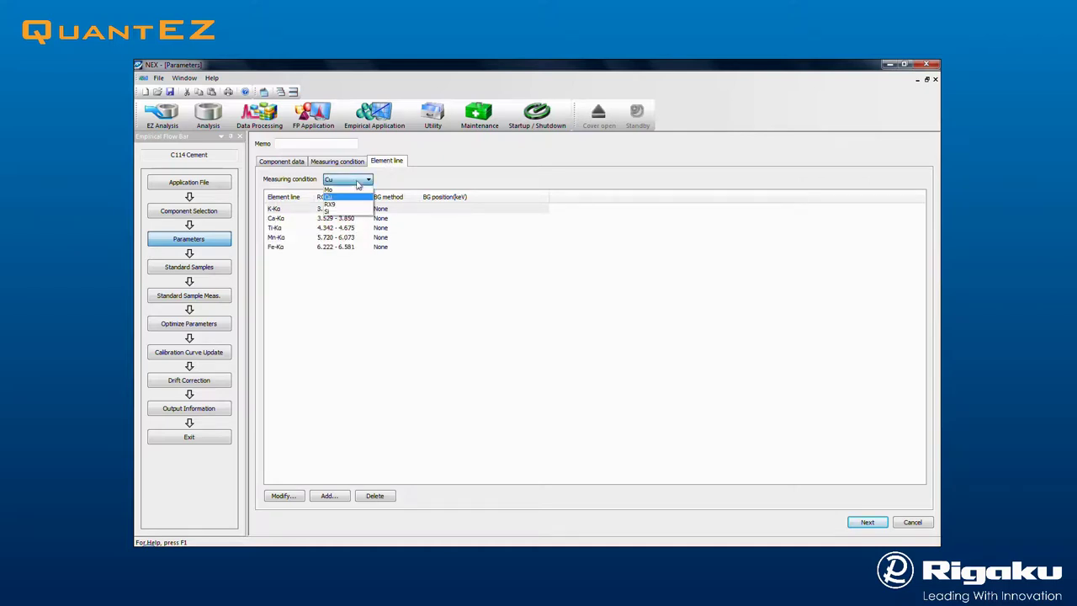
click(345, 203)
click(353, 179)
click(347, 211)
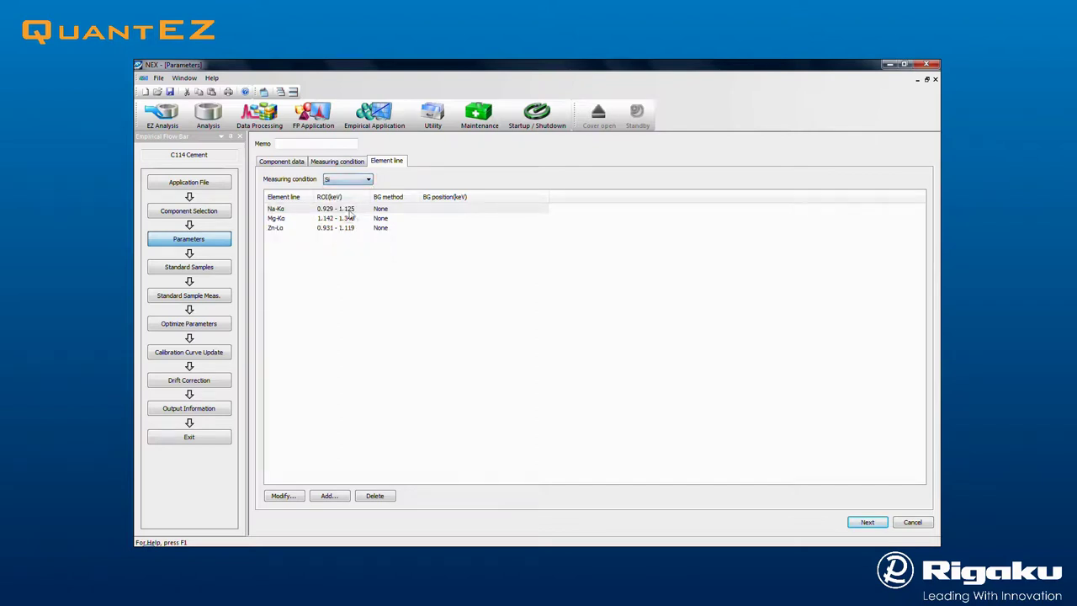
Open the Standard Samples table and scroll across every component column of the NIST standards
click(867, 522)
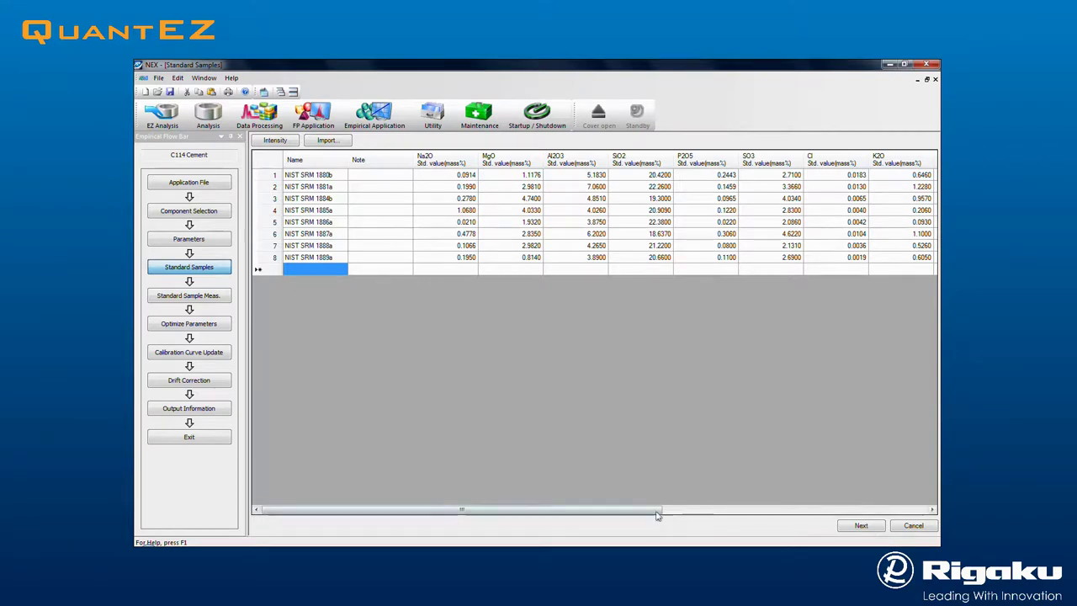
drag(656, 512, 921, 515)
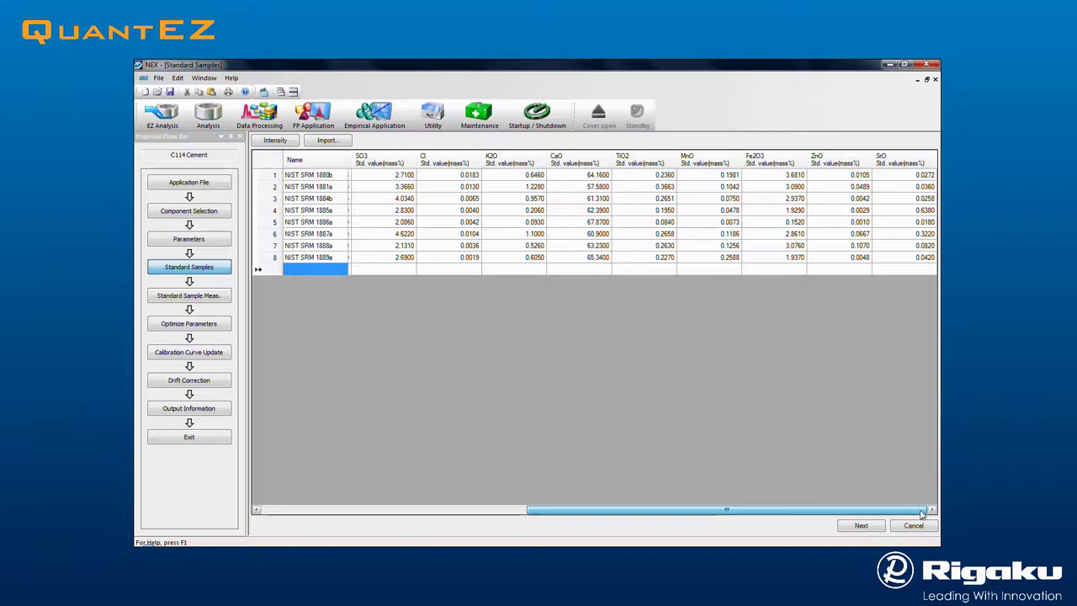
Queue all eight NIST standards for measurement in positions 1–8
drag(706, 512, 439, 512)
click(860, 525)
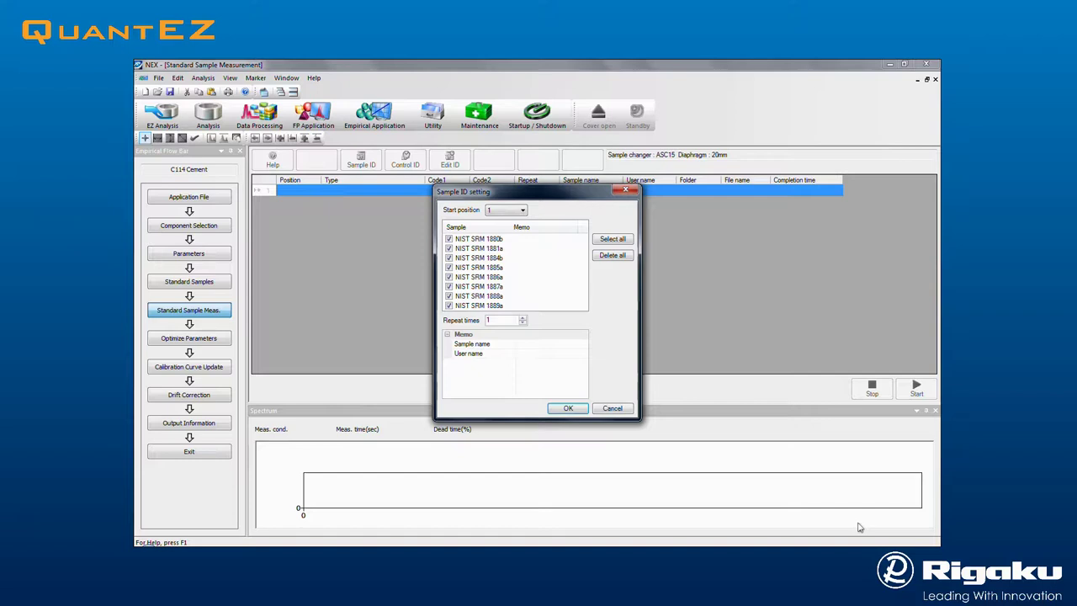
click(568, 409)
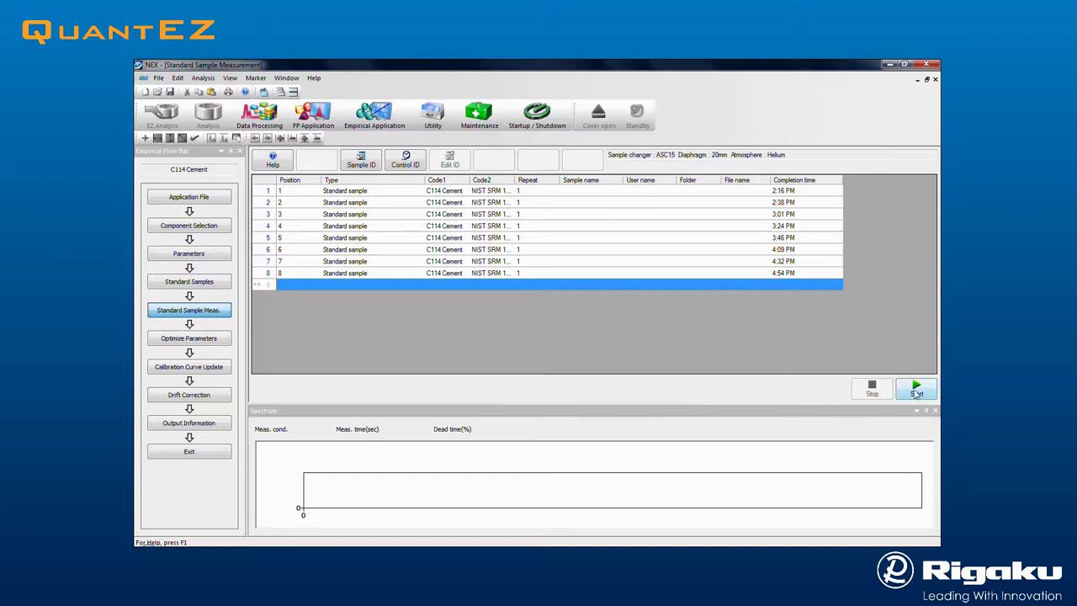
Inspect the Cu standard spectrum with intensity magnified three times, then go to Calibration Curve Update
click(220, 338)
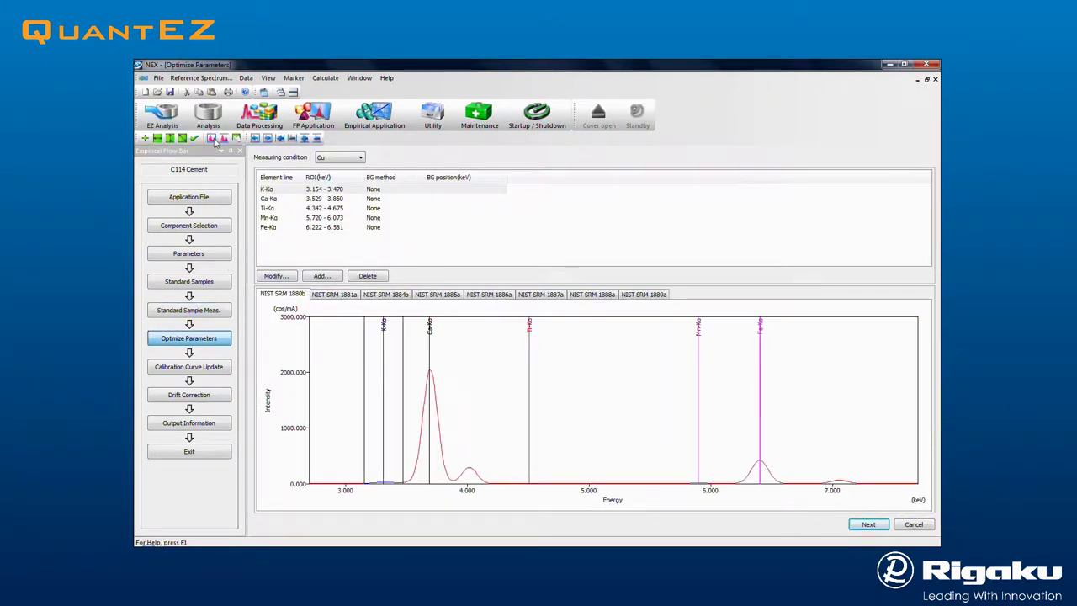
click(306, 139)
click(306, 139)
click(306, 138)
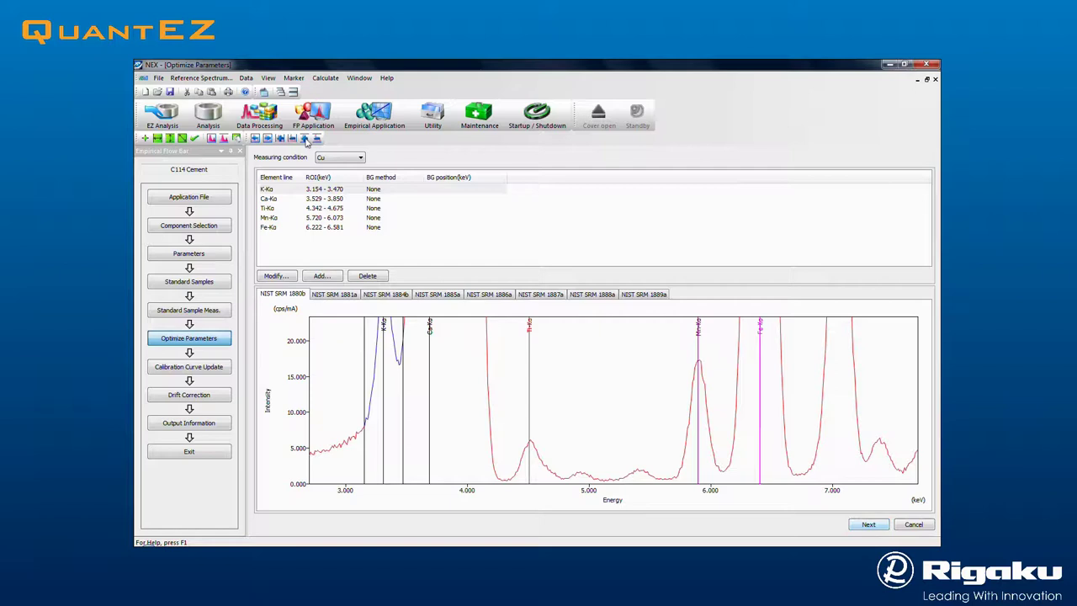
click(858, 526)
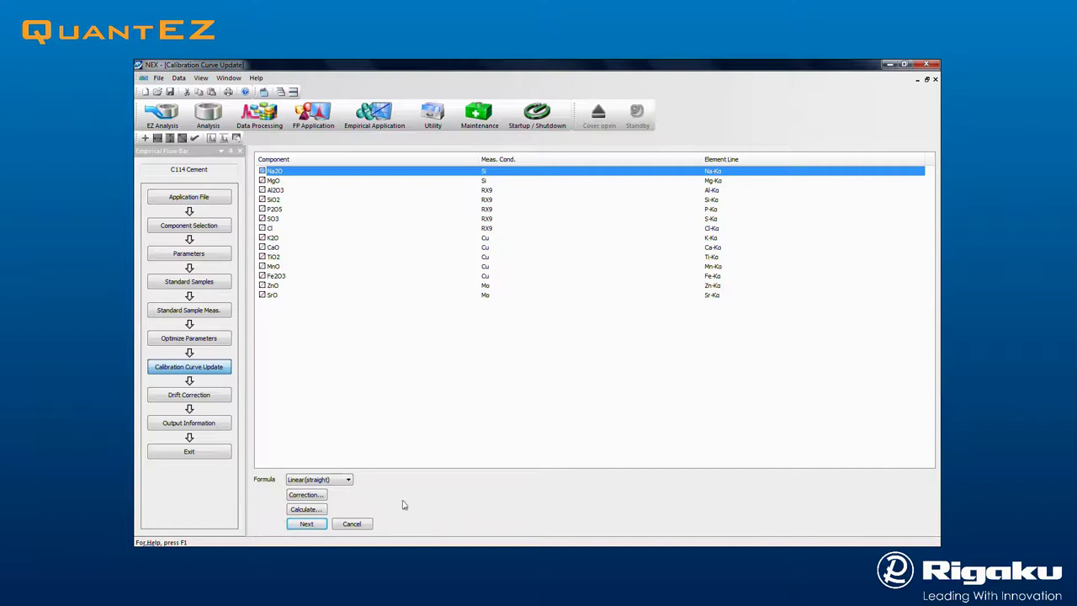
Review the calibration corrections without adding one, and select the Na2O component
click(312, 496)
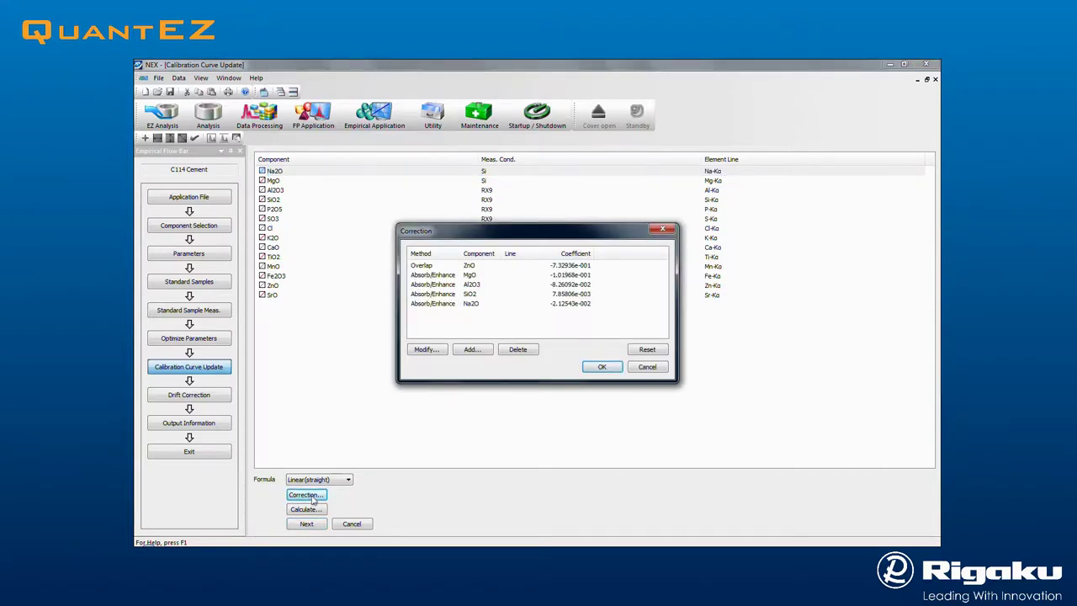
click(482, 351)
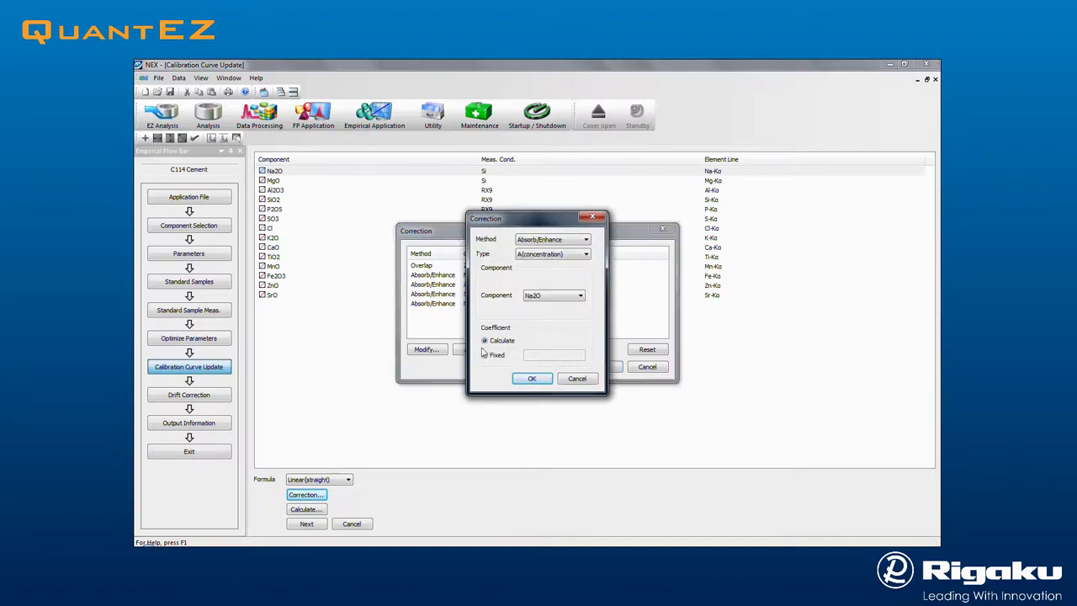
click(571, 240)
click(571, 239)
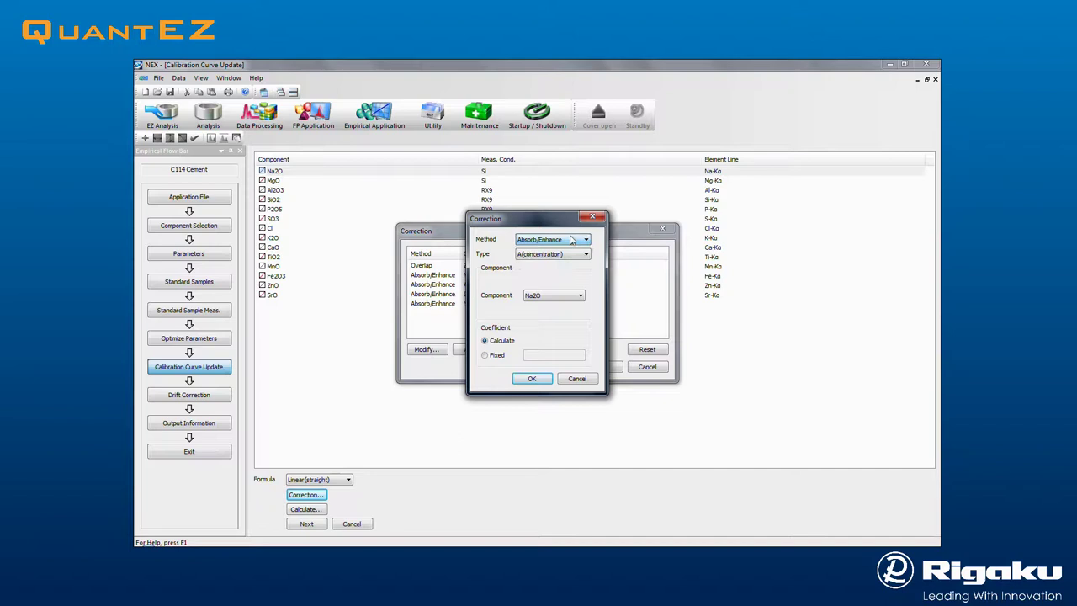
click(581, 379)
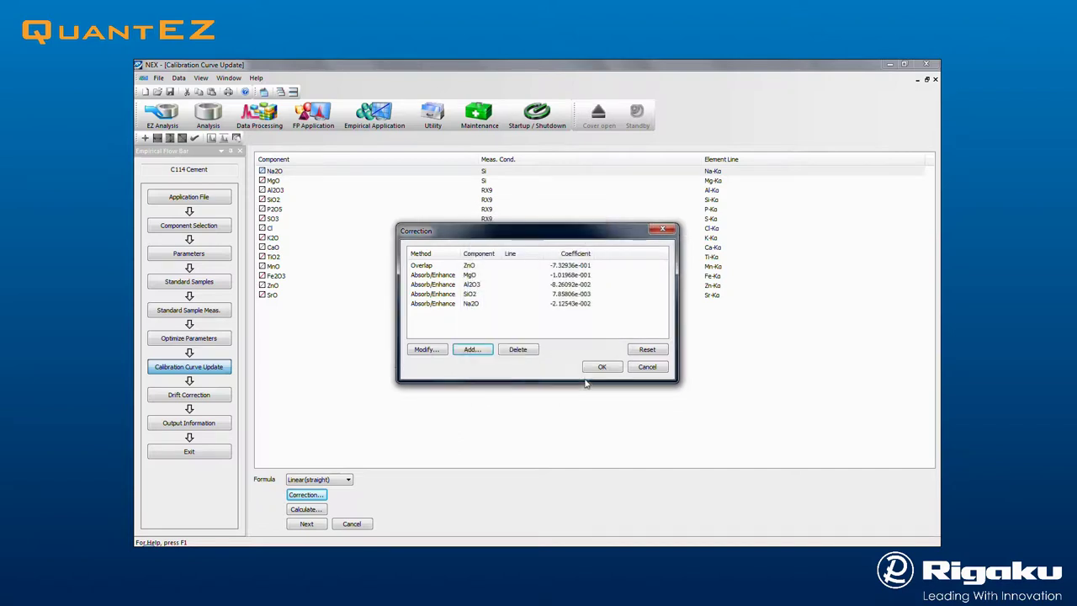
click(640, 368)
click(319, 178)
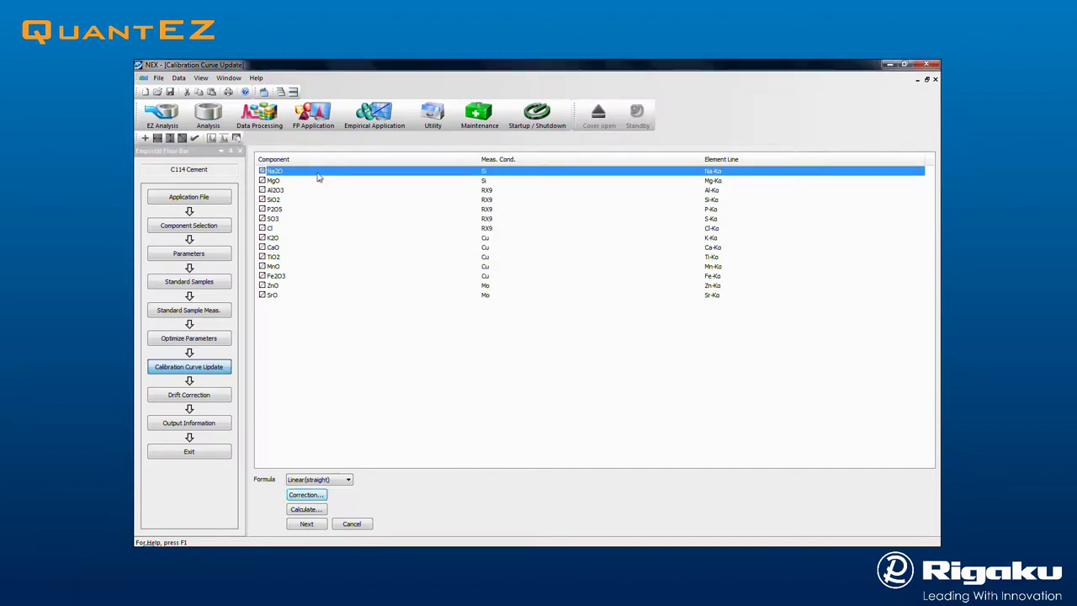
Recalculate the Na2O curve as a straight line, review its result coefficients, and accept it
click(303, 508)
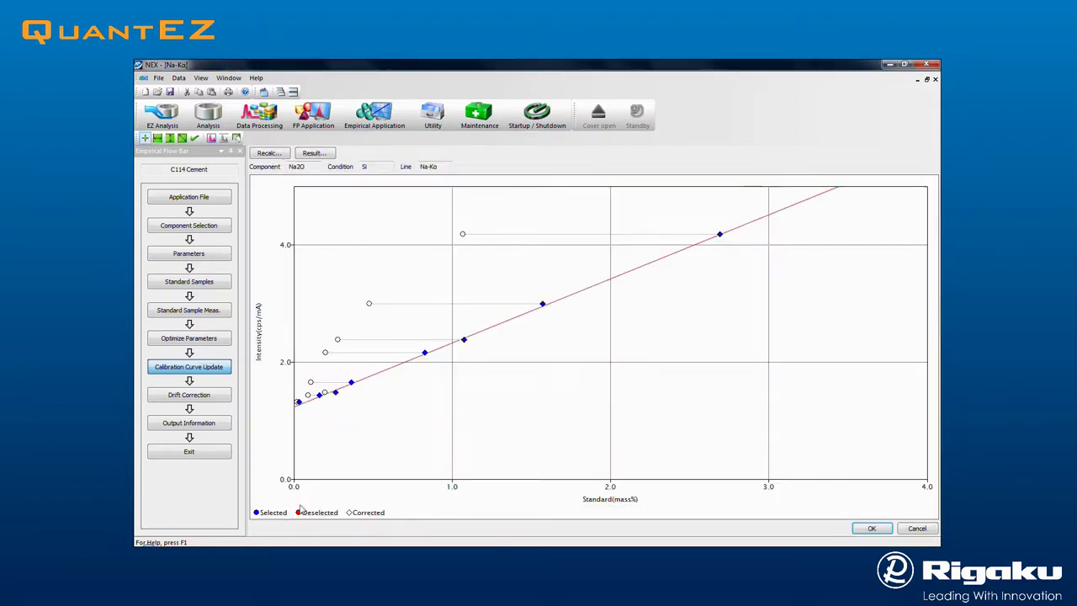
click(268, 154)
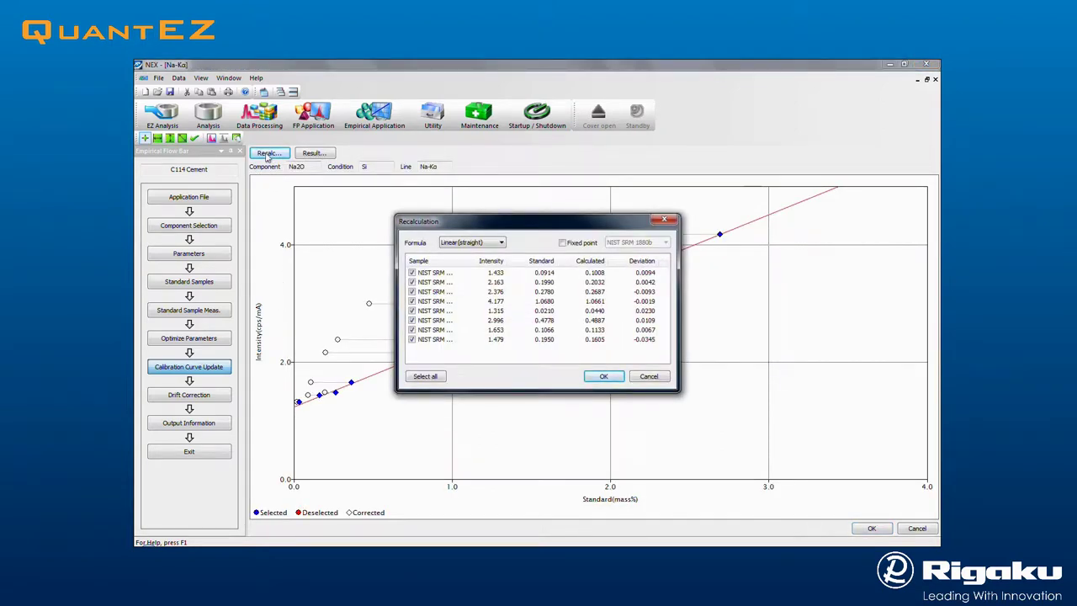
click(603, 376)
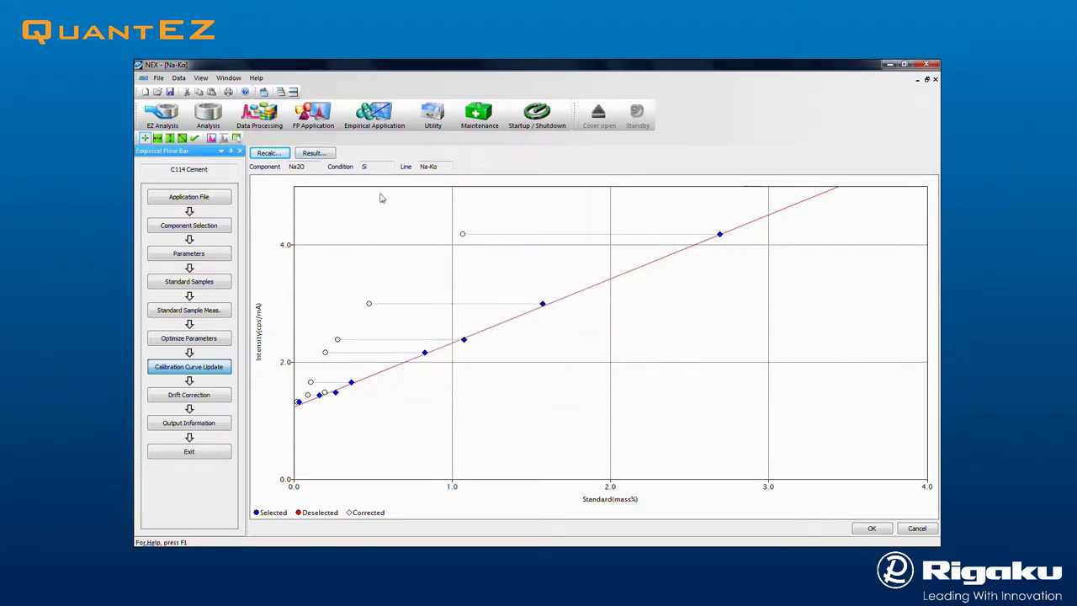
click(313, 153)
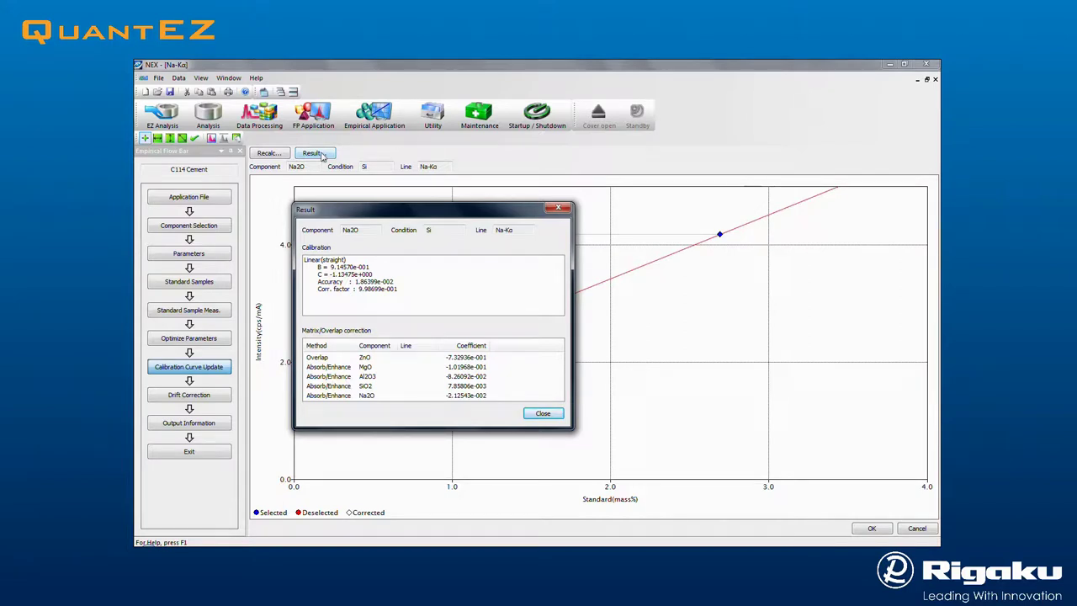
click(545, 414)
click(862, 527)
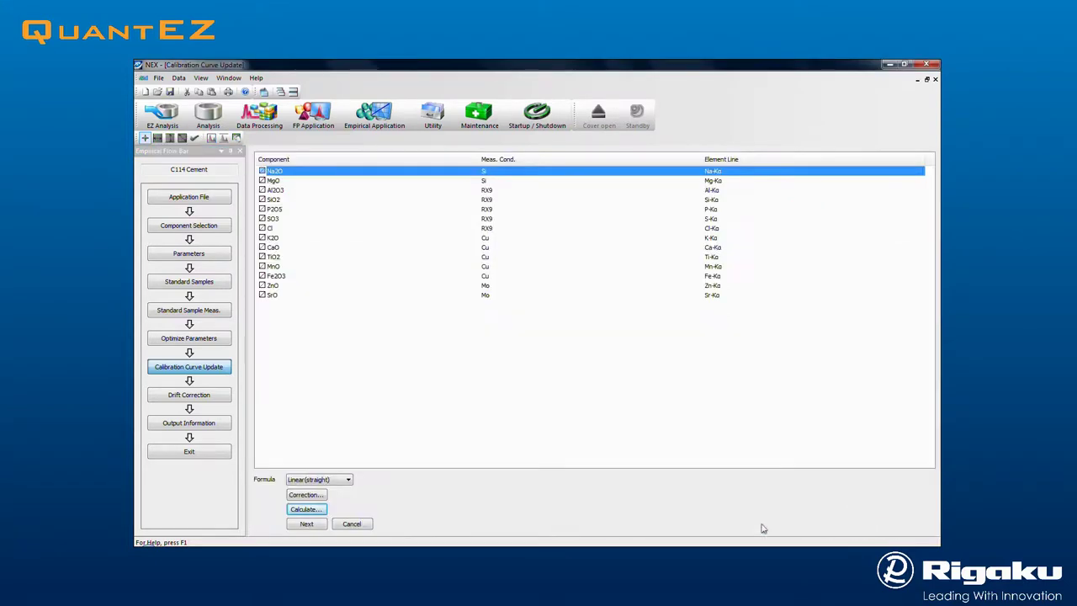
Assign drift correction samples from the standards table, using NIST SRM 1887a for ZnO
click(306, 524)
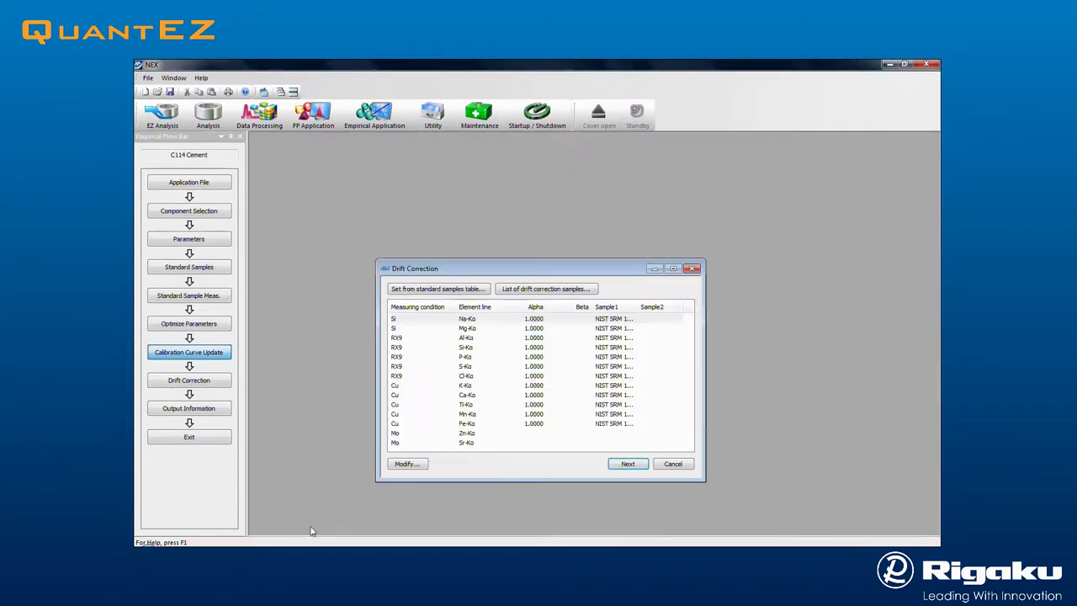
click(437, 289)
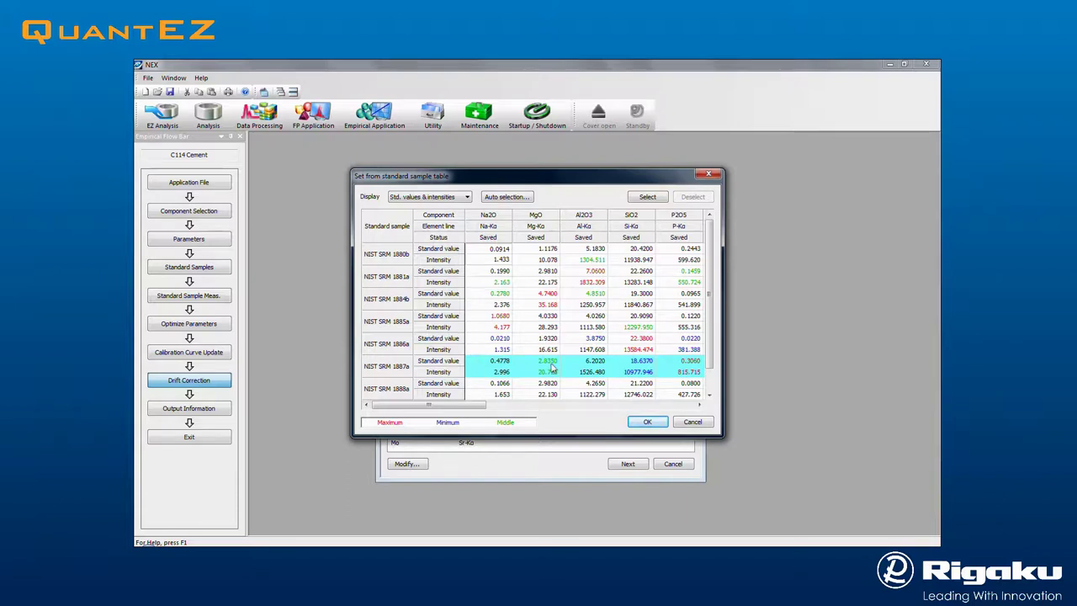
drag(396, 405, 626, 369)
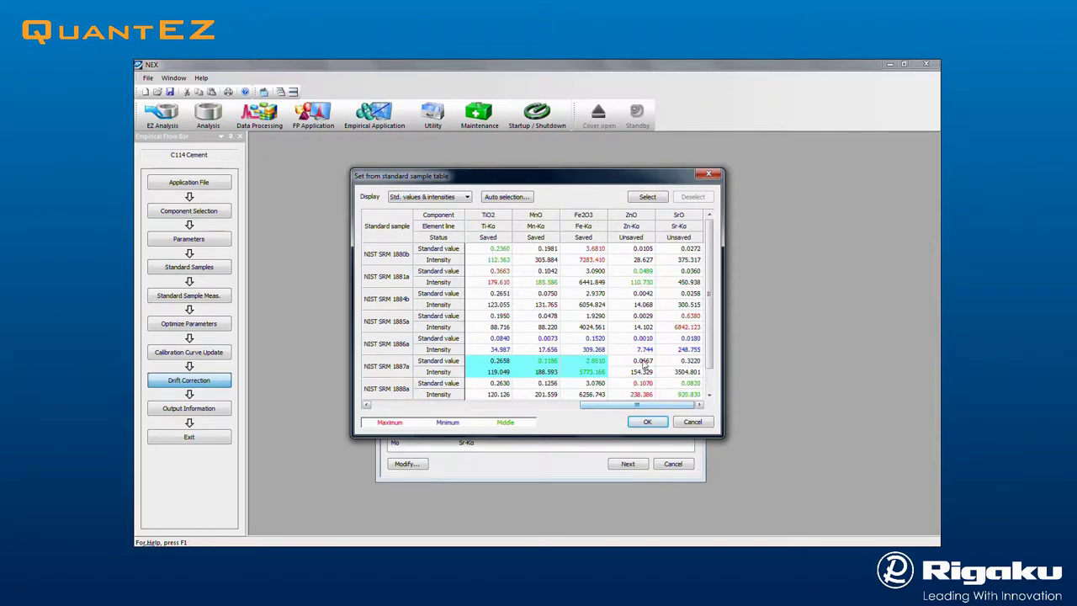
click(635, 368)
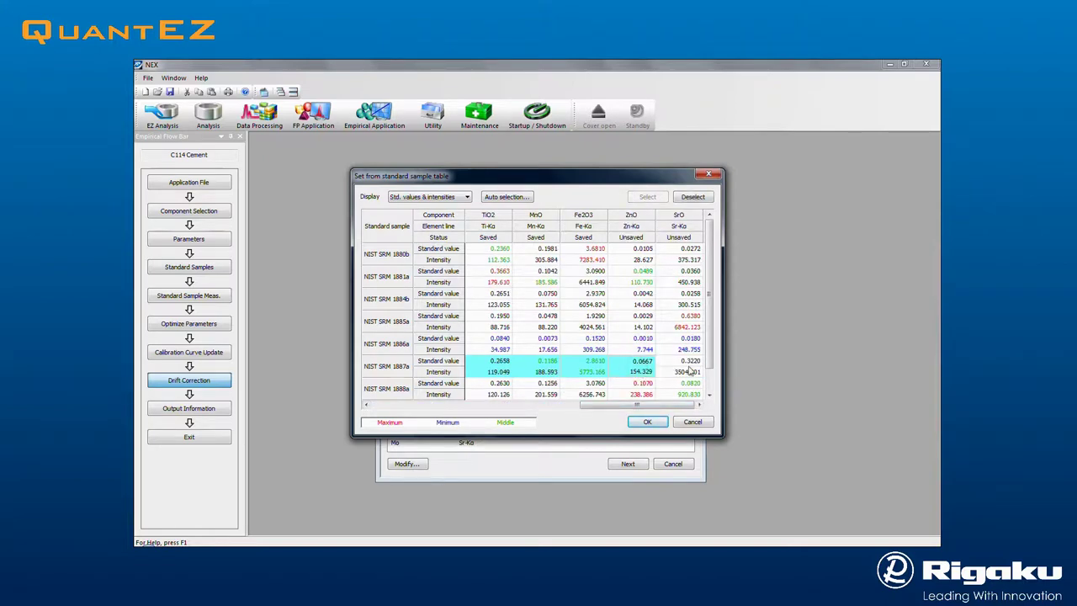
click(652, 423)
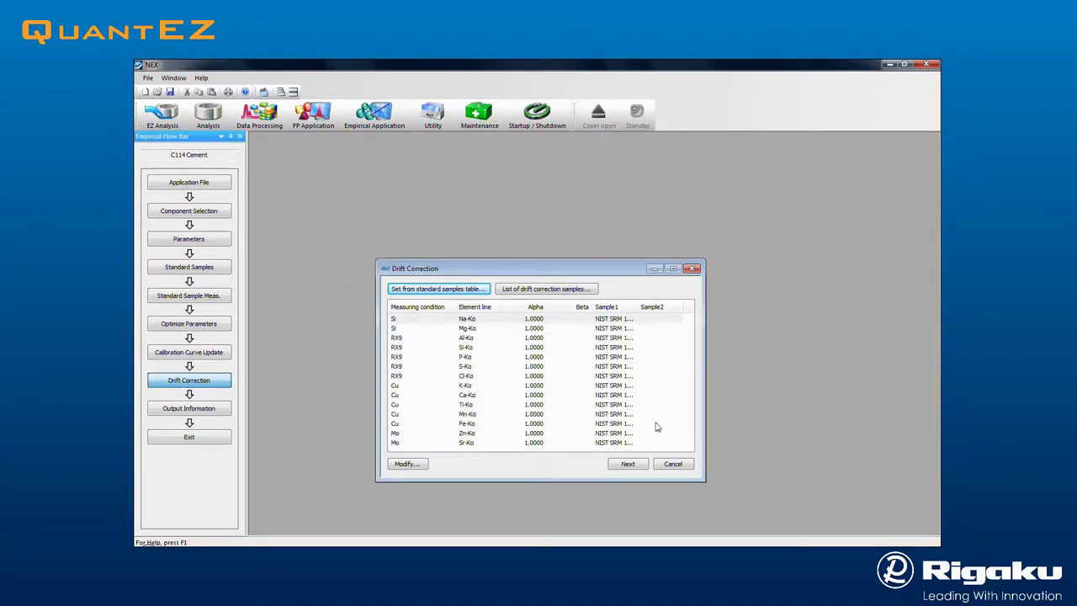
Report Na2O with 3 effective digits plus detection limit, leaving intensity out, and finish setup
click(636, 465)
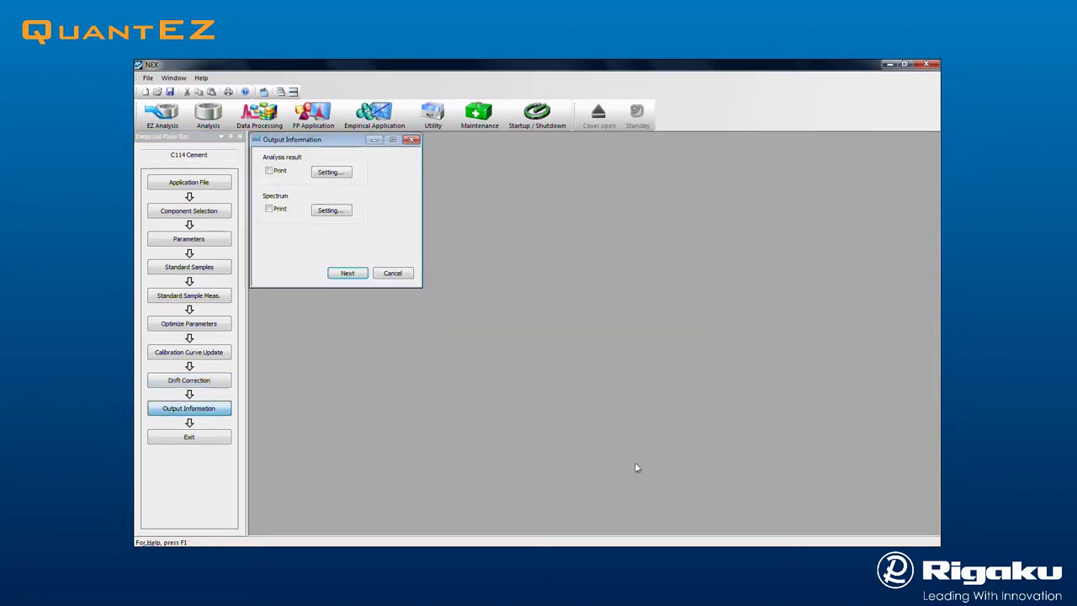
click(339, 173)
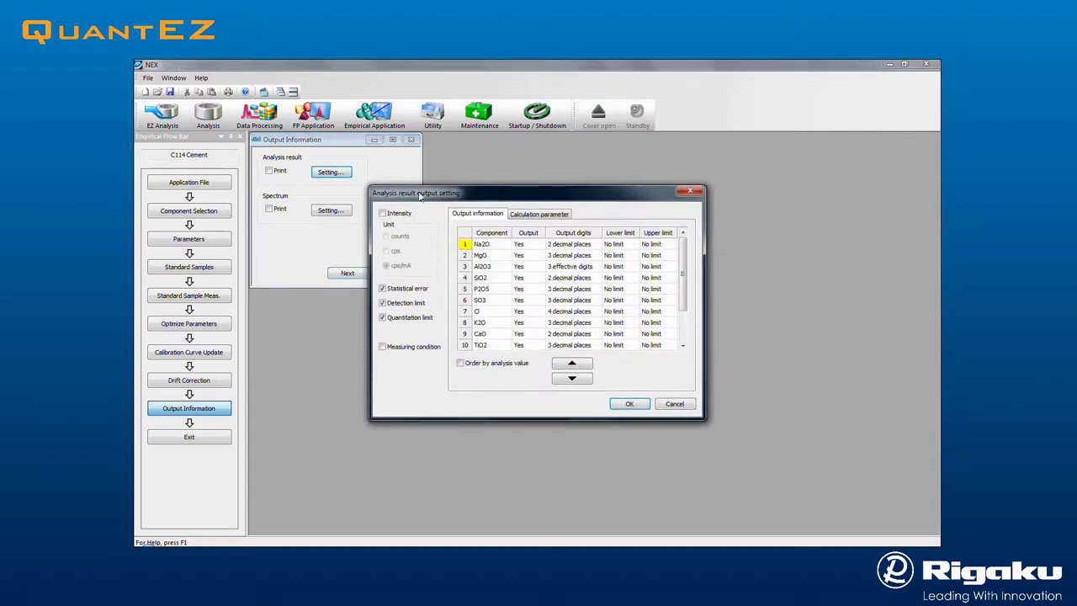
click(596, 244)
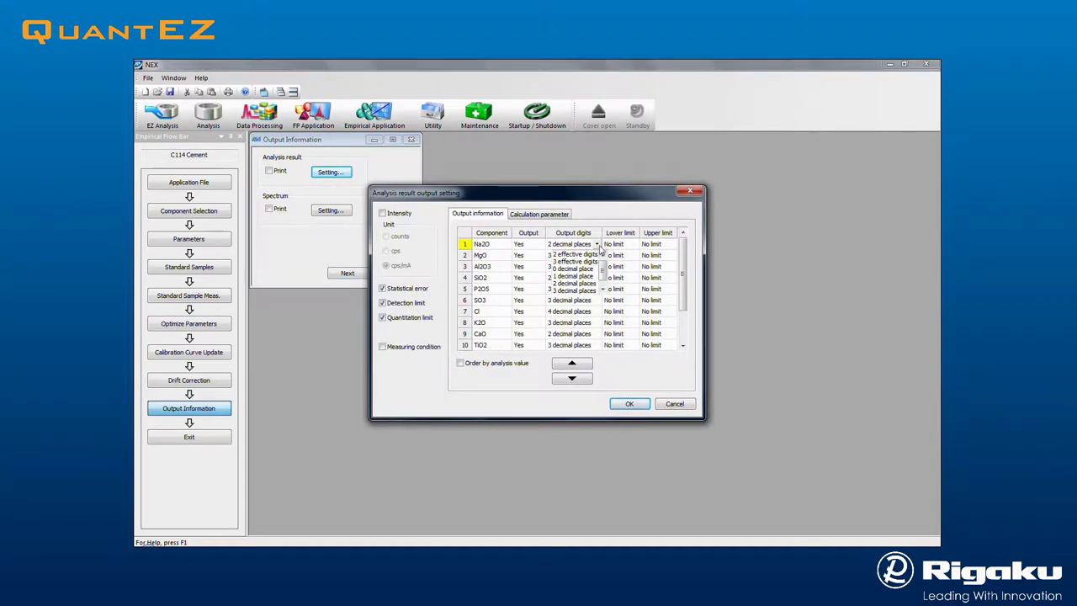
click(582, 262)
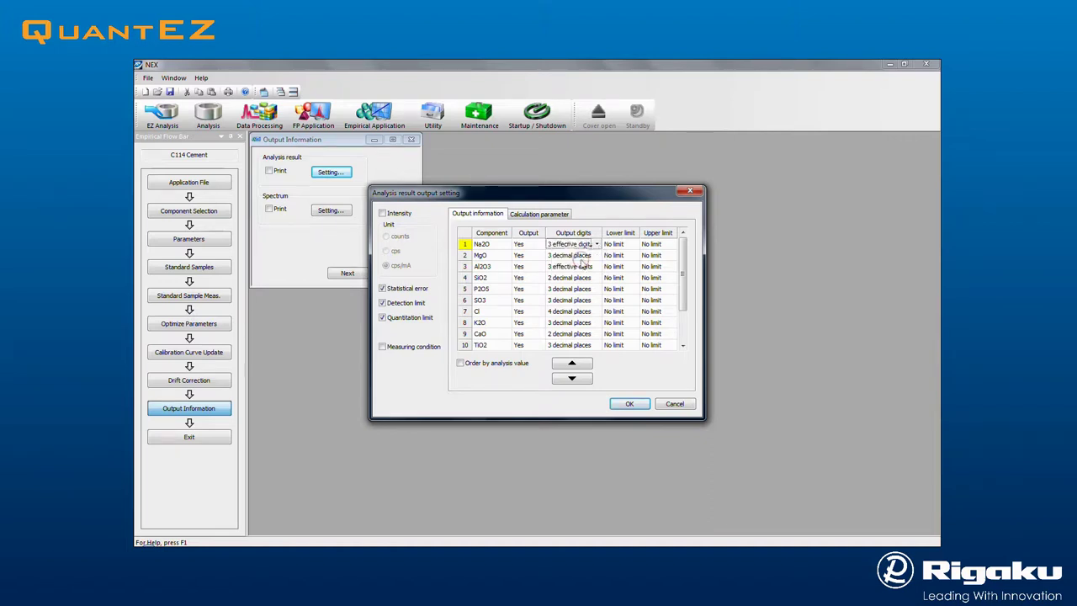
click(383, 214)
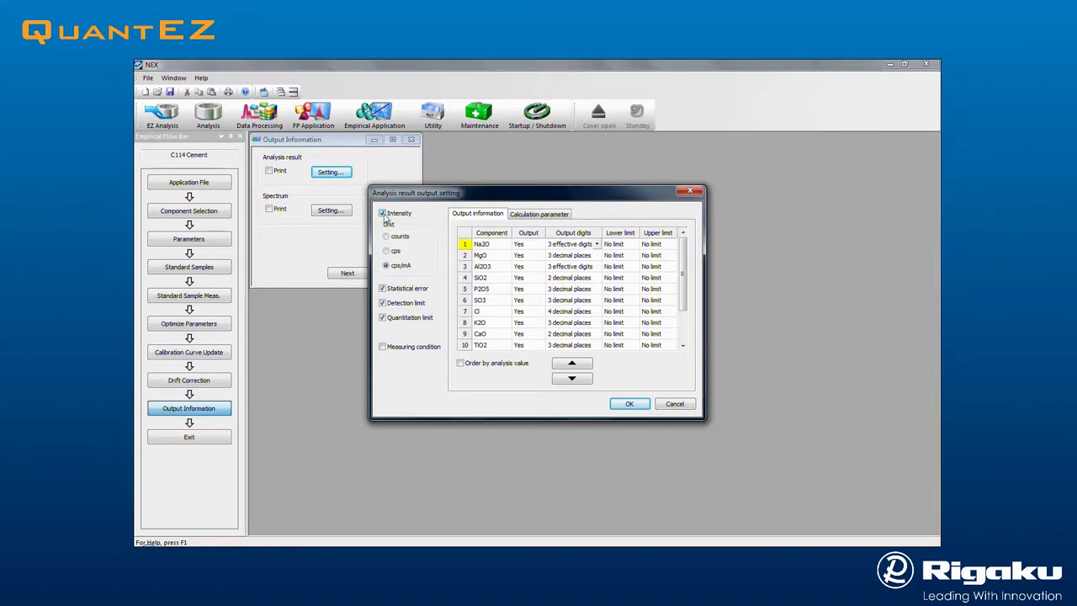
click(383, 214)
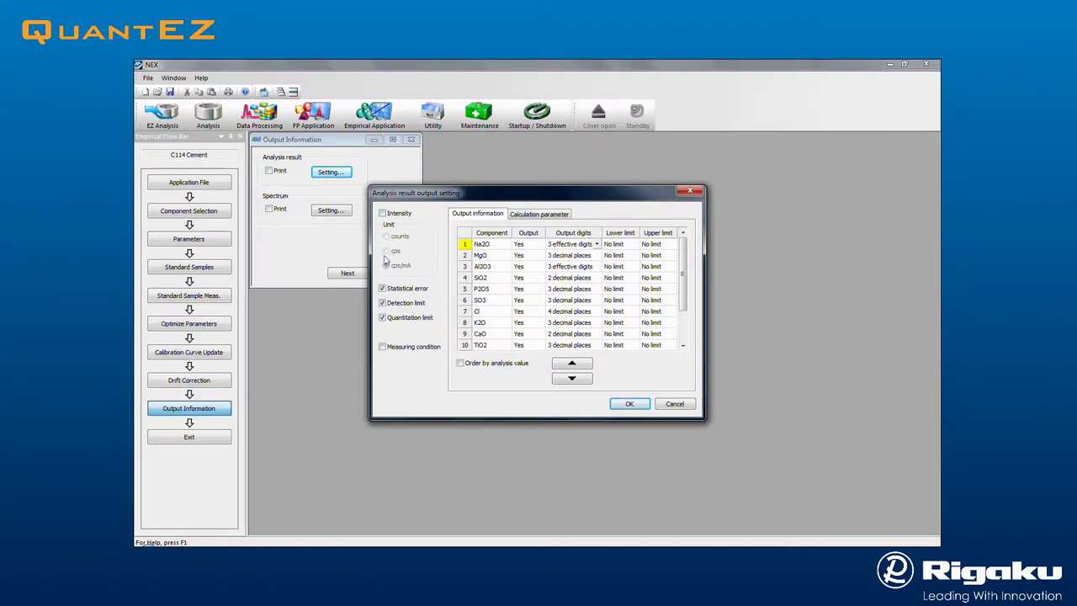
click(382, 302)
click(630, 405)
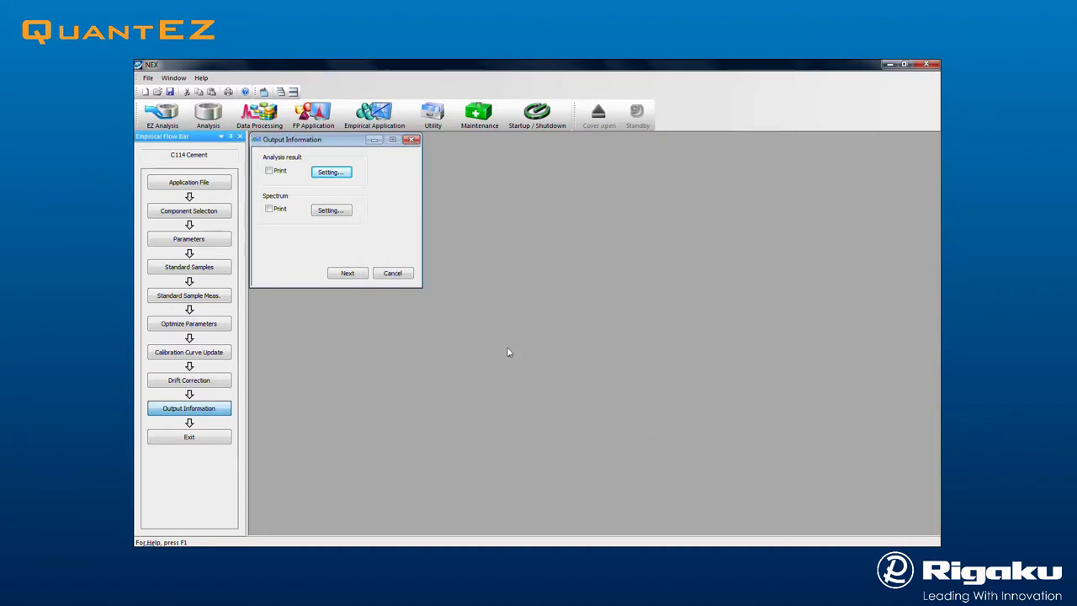
click(347, 272)
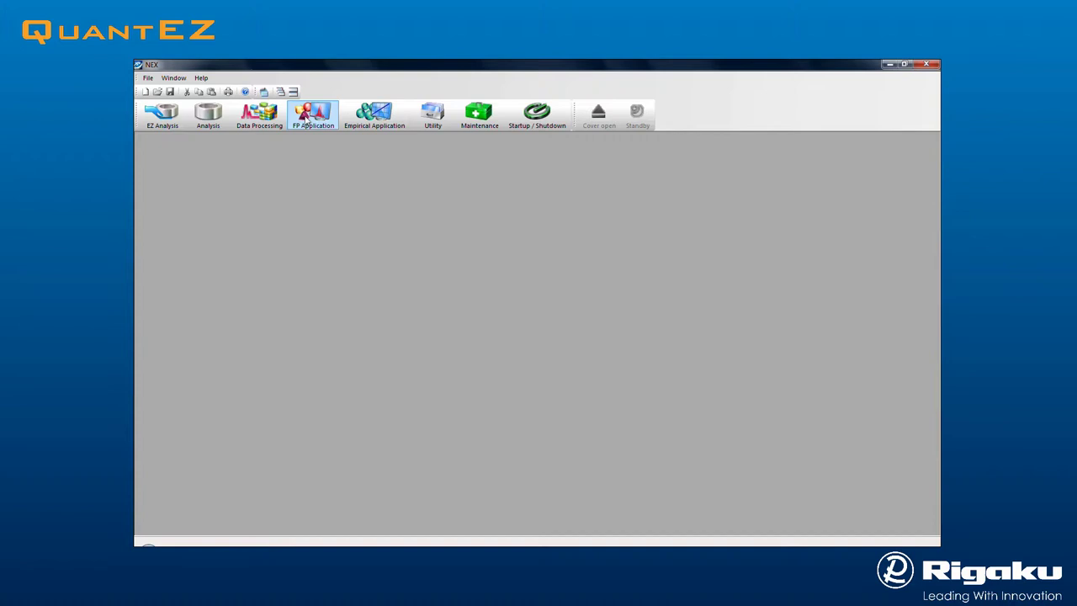
Start a new FP application and browse the template categories through to Liquid
click(308, 121)
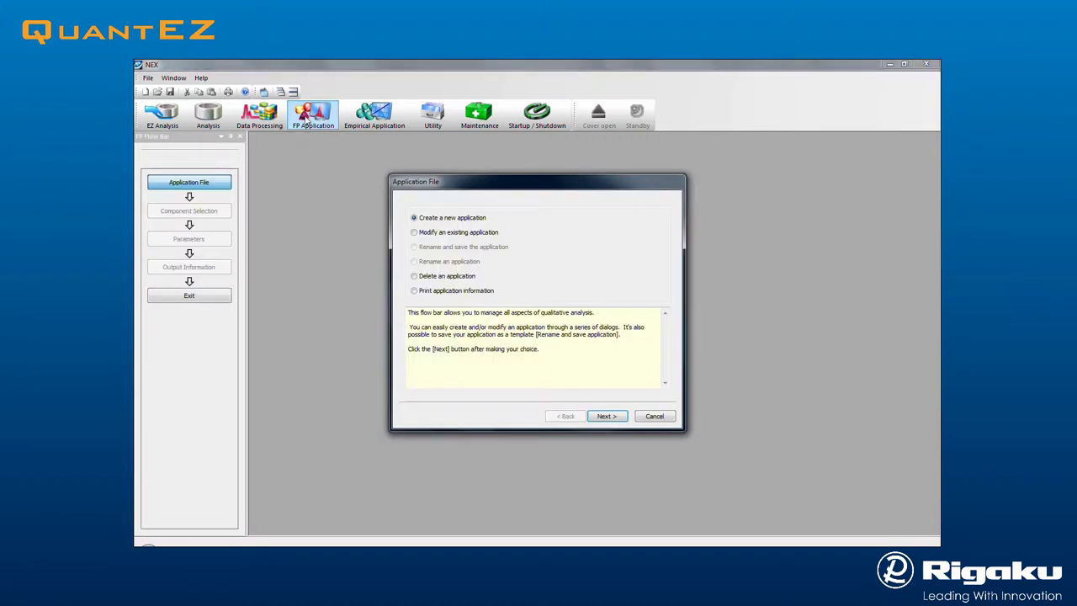
click(607, 417)
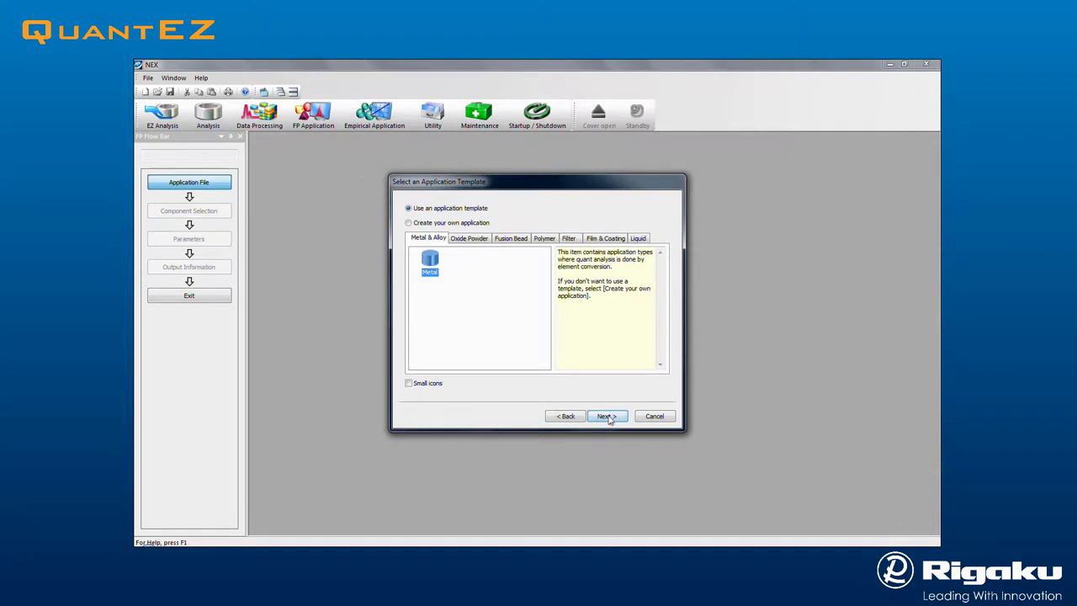
click(469, 239)
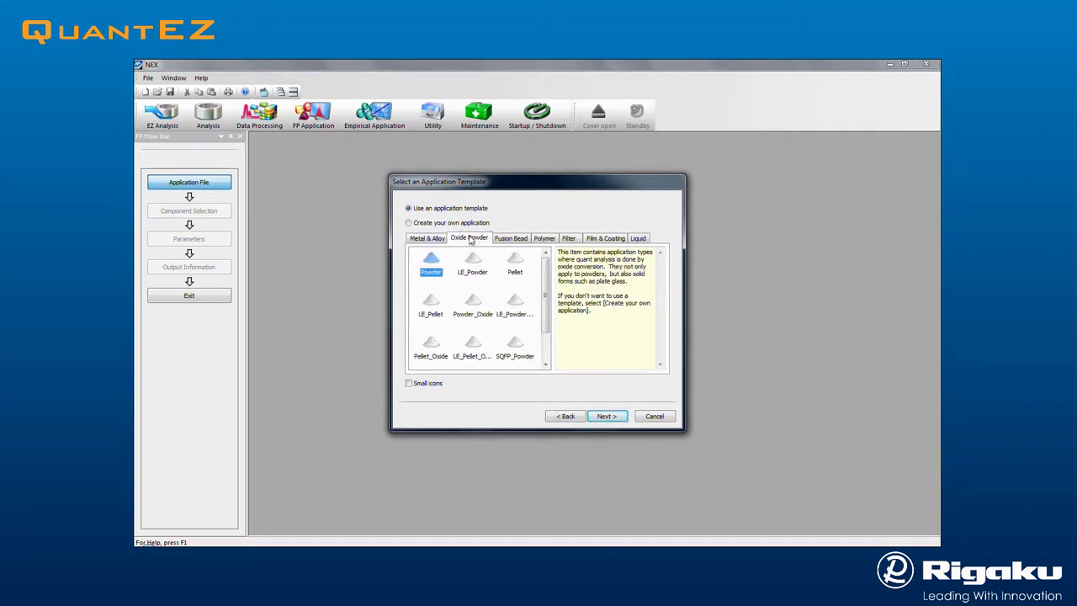
click(512, 241)
click(544, 240)
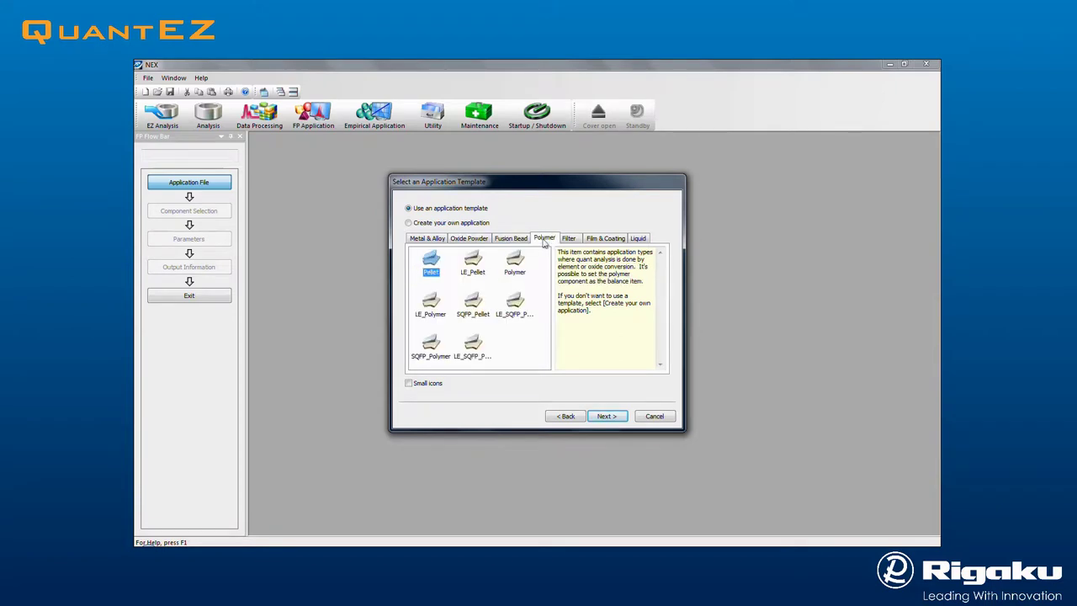
click(570, 240)
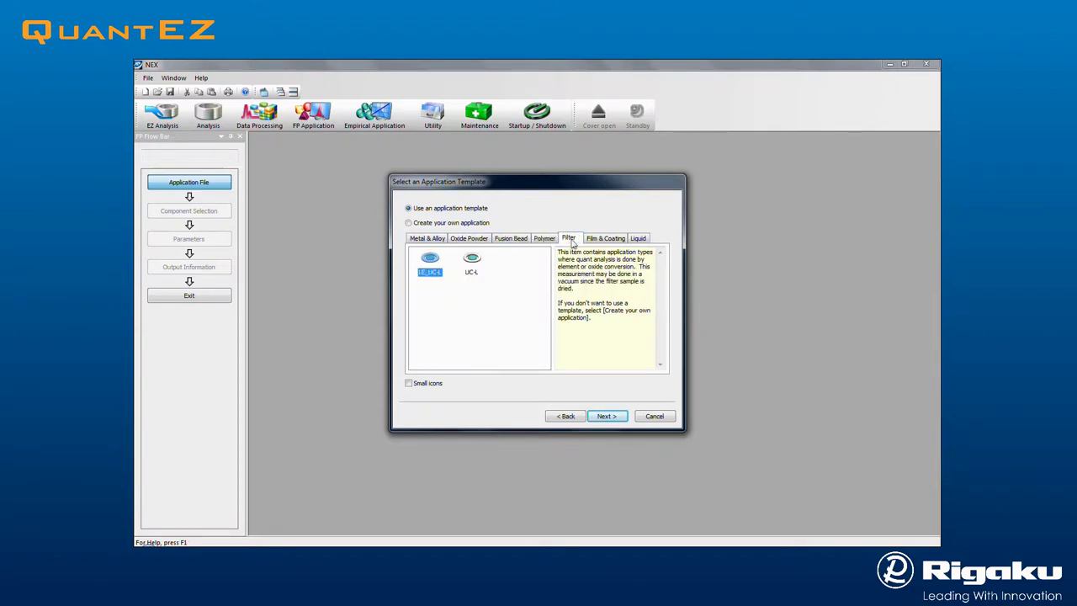
click(607, 239)
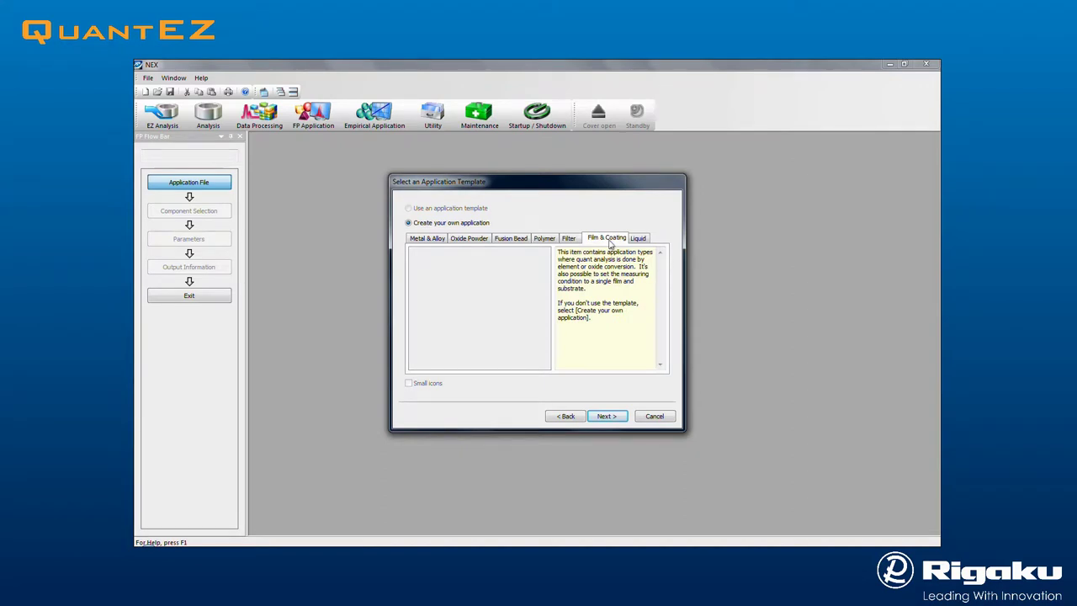
click(637, 238)
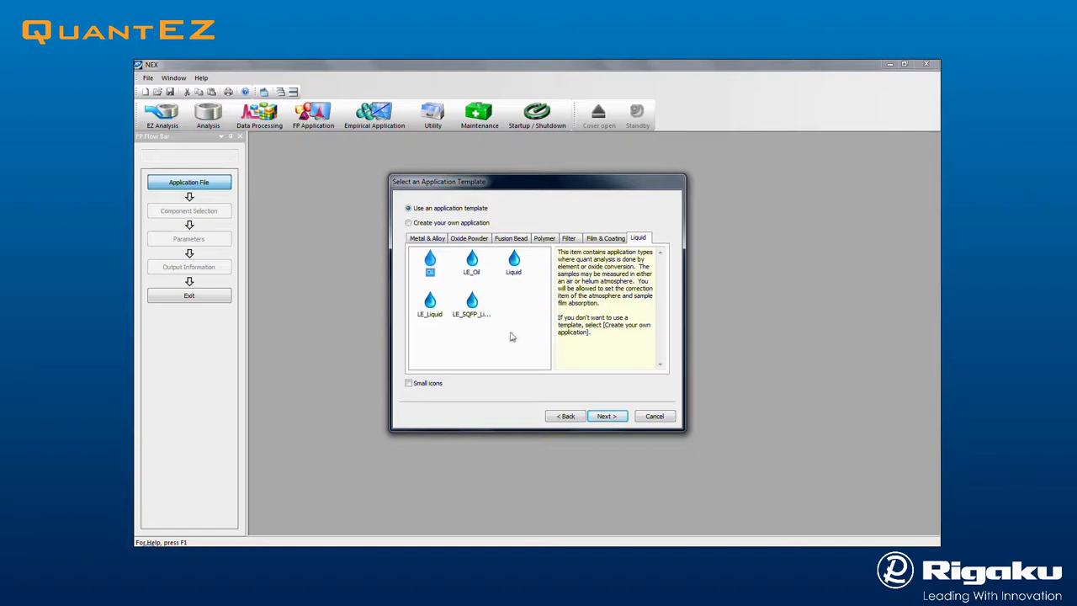
Name the Oil-template application 'Demo Oil' and store it in a new 'Oil' folder under anlcond
click(609, 417)
text(Demo Oil)
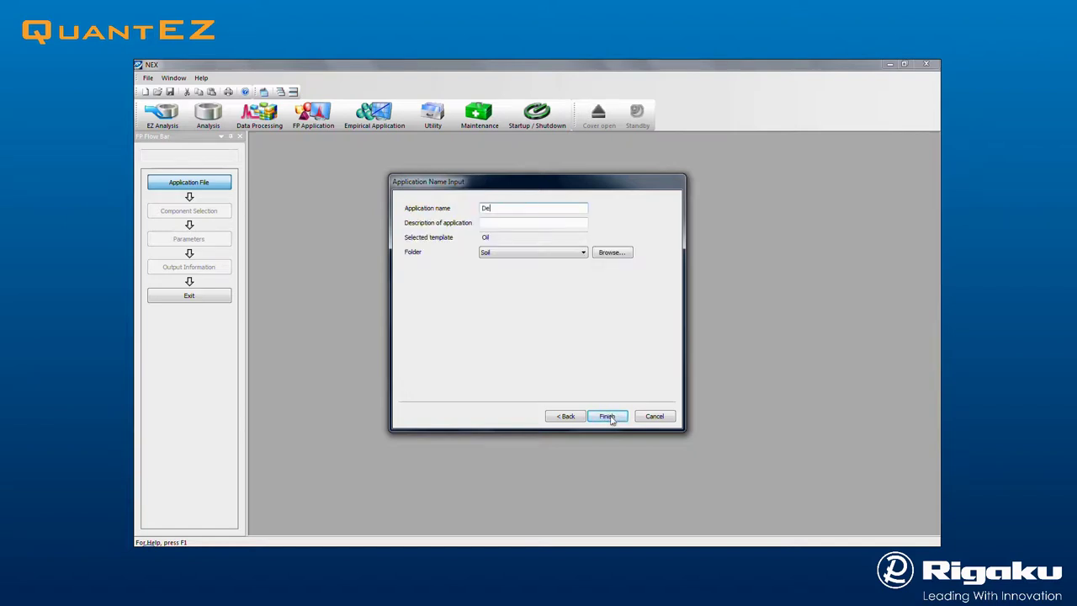
click(611, 254)
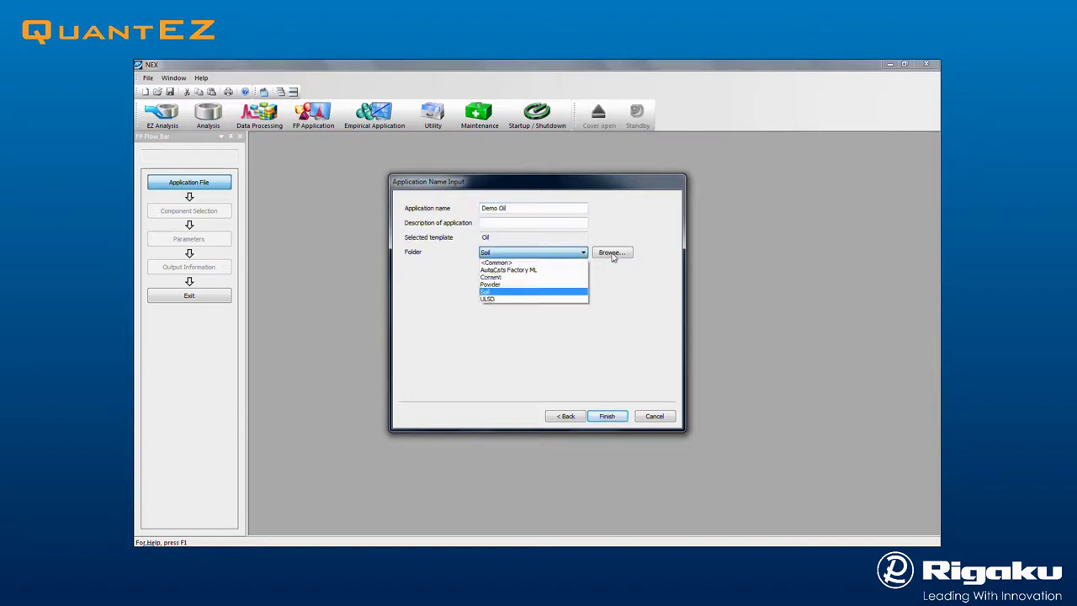
click(474, 250)
click(462, 380)
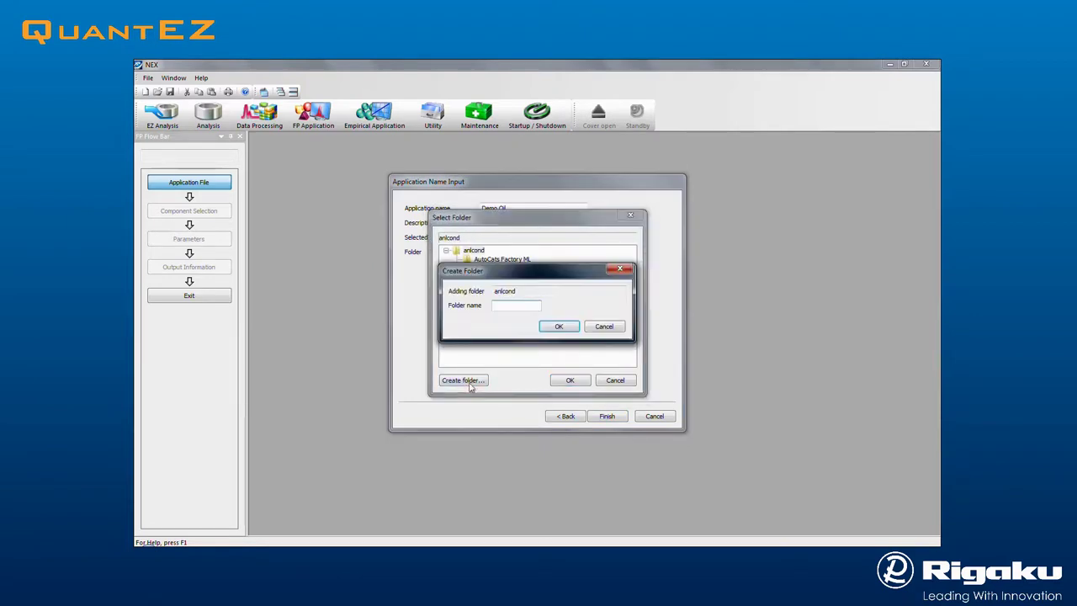
text(Oil)
click(561, 330)
click(569, 379)
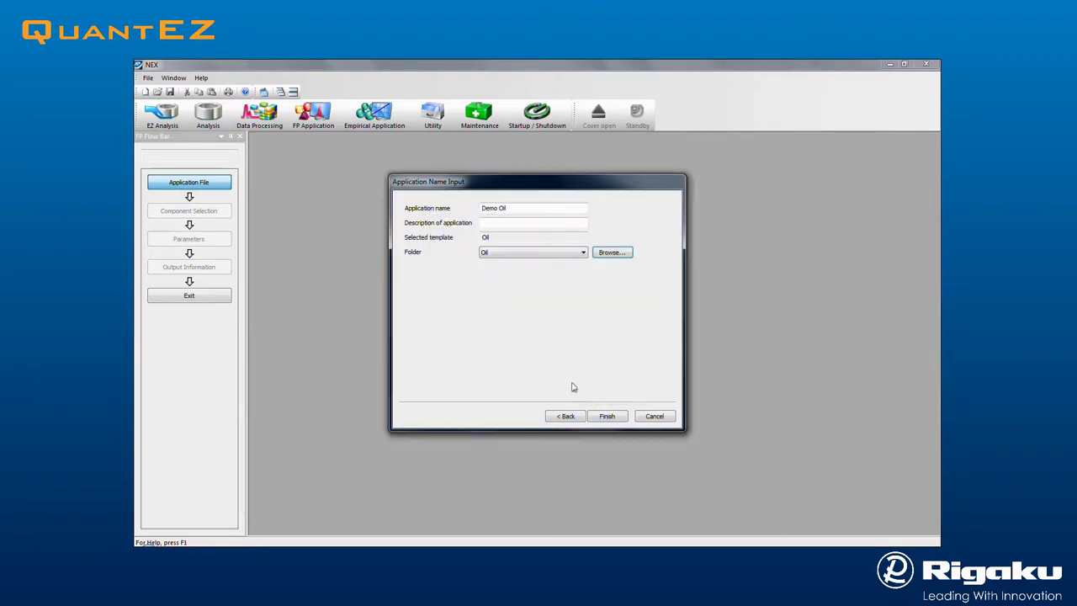
click(606, 416)
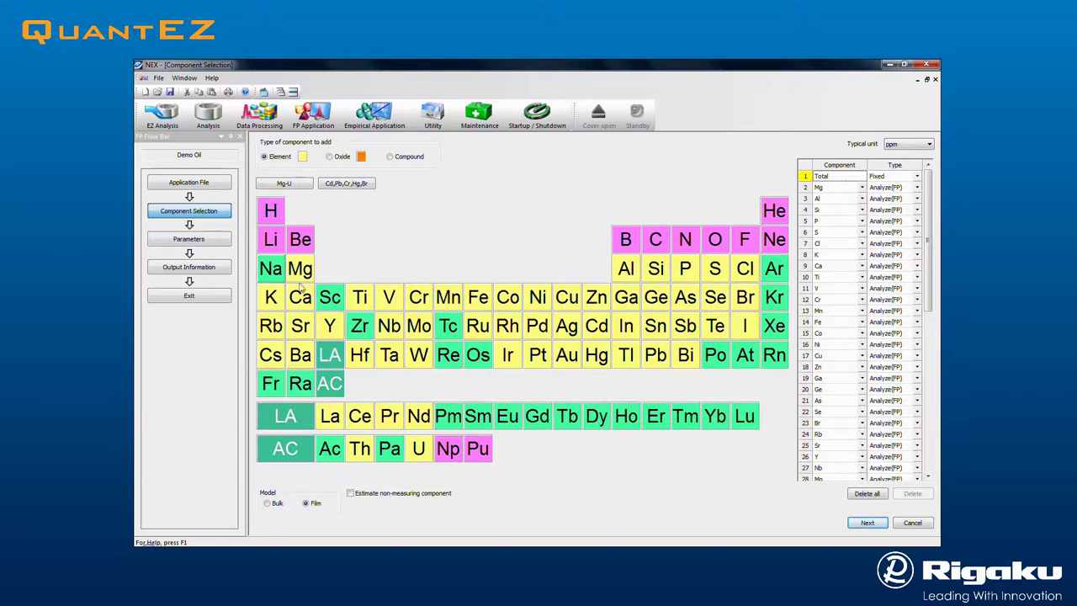
Add Na as a component and remove Bi, Tl, Au, Pt, Ir, Ta, Hf, Cs, Nd, Pr, Ce and La
click(272, 269)
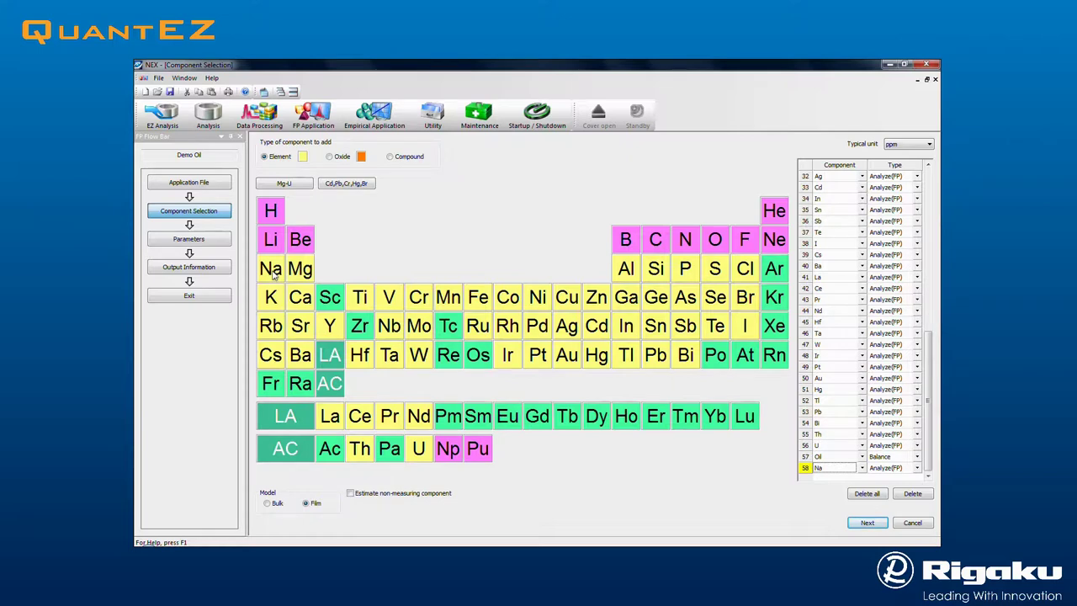
click(677, 356)
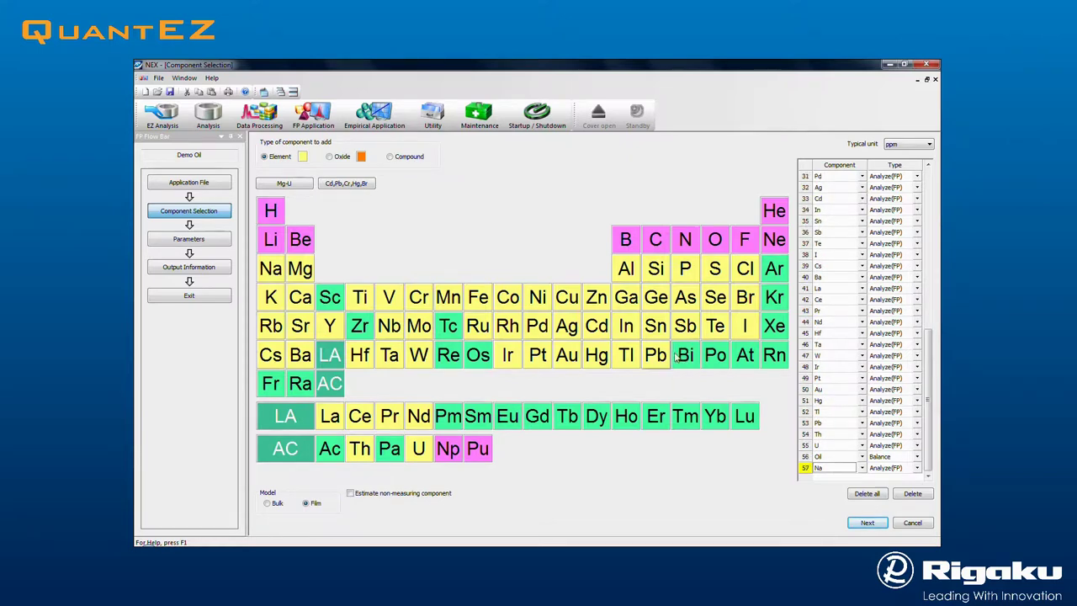
click(629, 357)
click(576, 360)
click(537, 355)
click(507, 355)
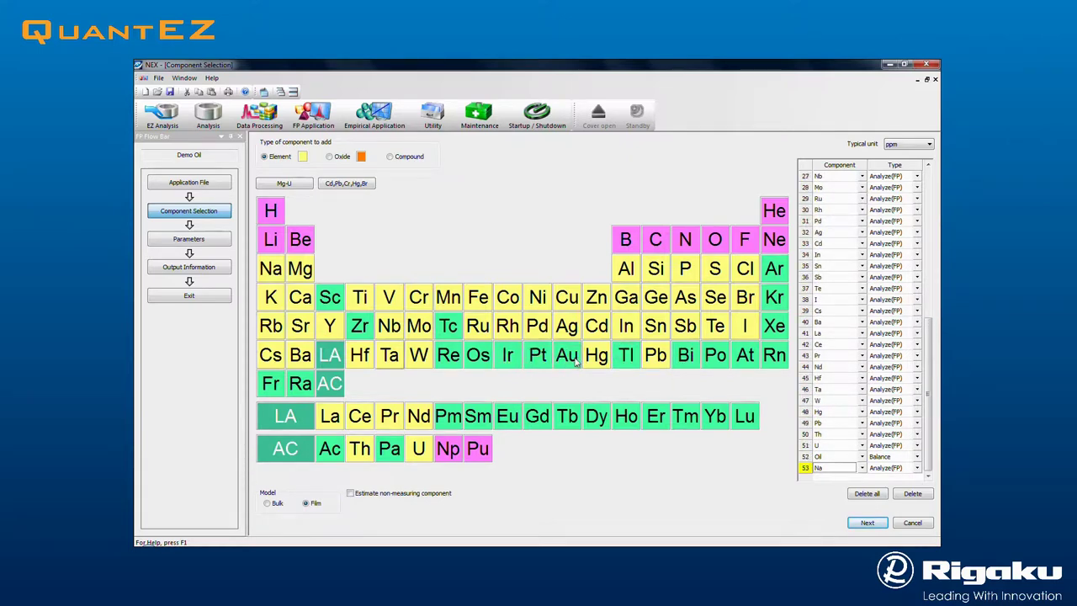
click(388, 355)
click(359, 355)
click(270, 355)
click(418, 416)
click(388, 415)
click(359, 415)
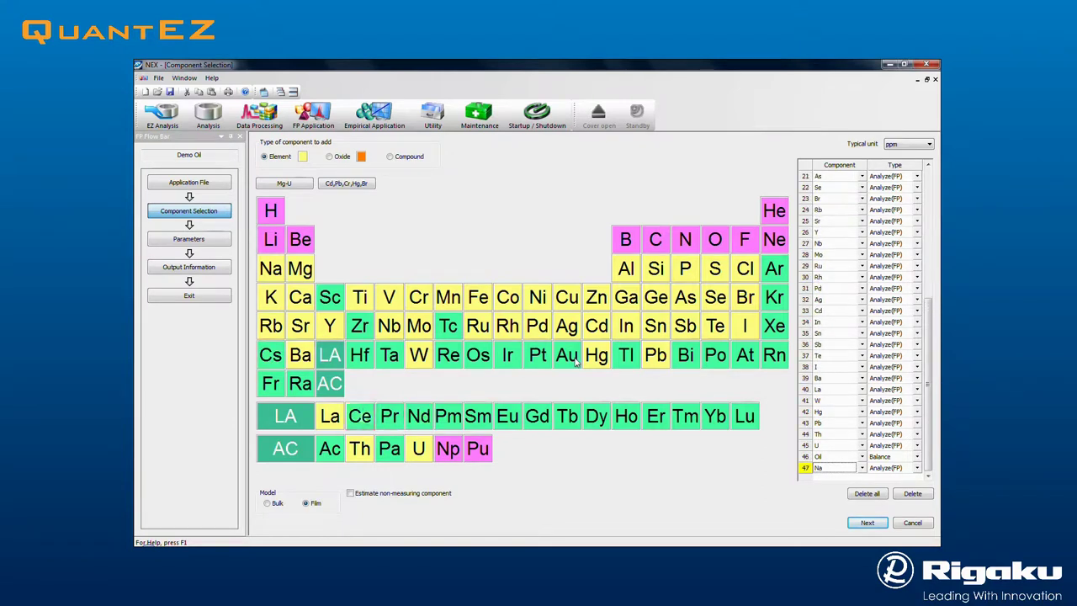
click(330, 416)
Remove Nb, Mo, Ru, Rh, Pd, Ag, In, Sn, Sb, Te, I, Se, Ge, Ga and Co from the components
click(389, 325)
click(418, 326)
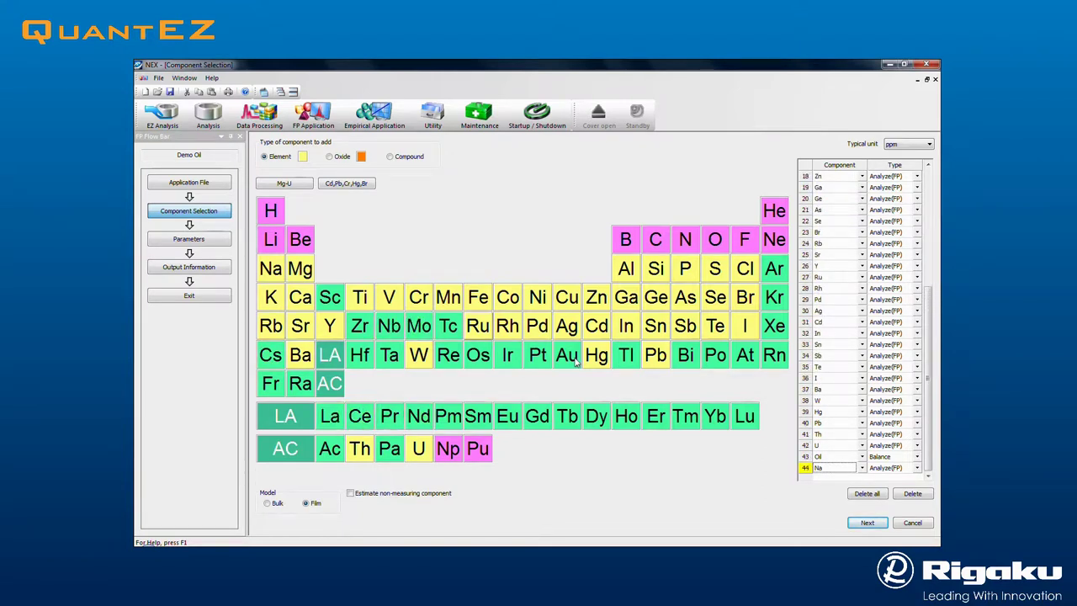
click(477, 325)
click(507, 326)
click(536, 326)
click(567, 325)
click(626, 325)
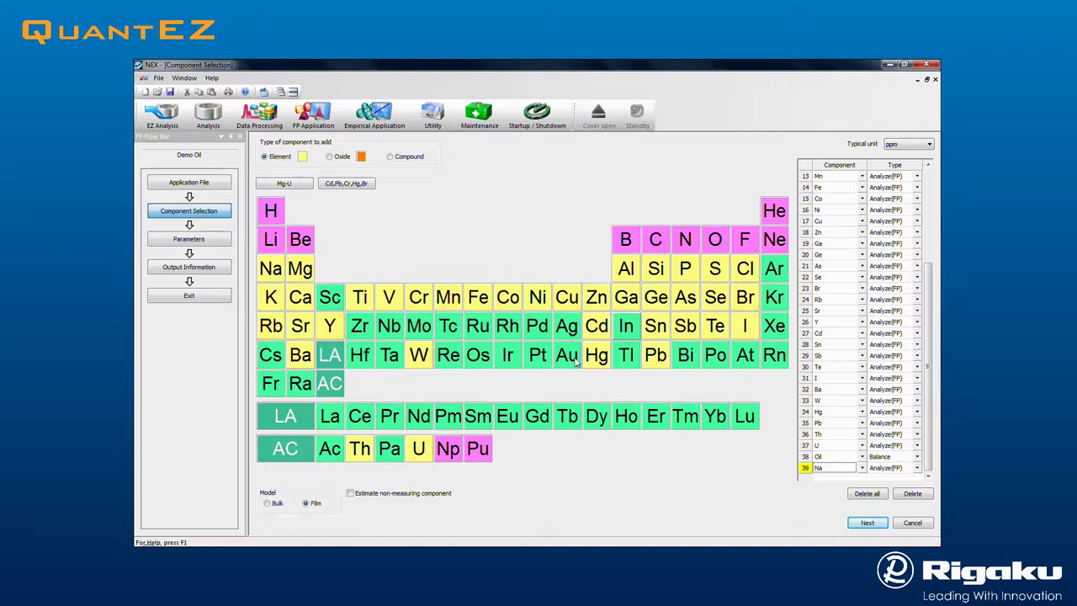
click(656, 326)
click(684, 326)
click(715, 326)
click(744, 325)
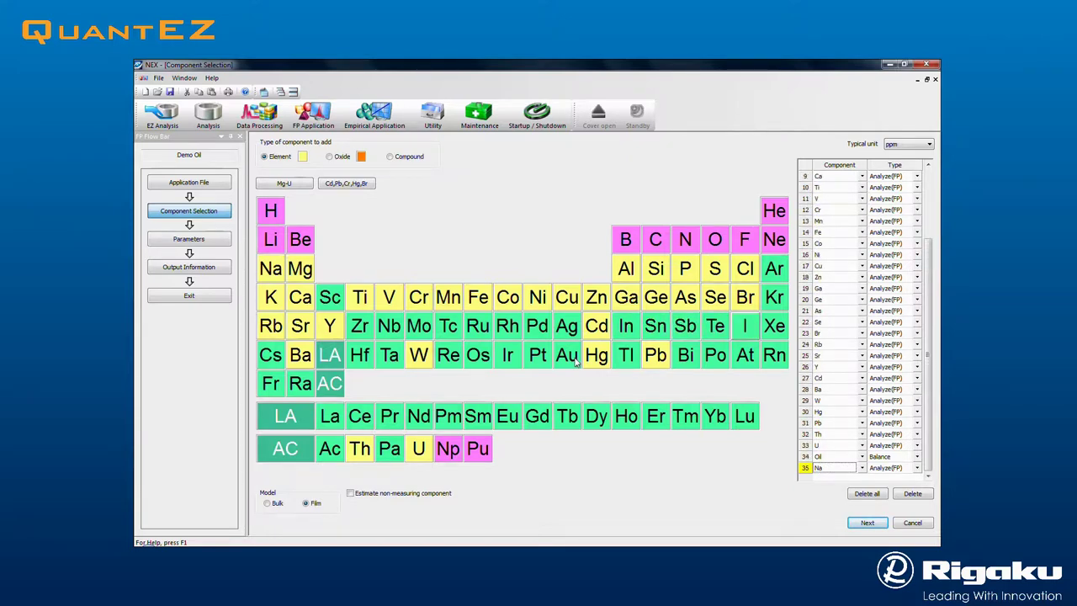
click(715, 297)
click(655, 297)
click(626, 296)
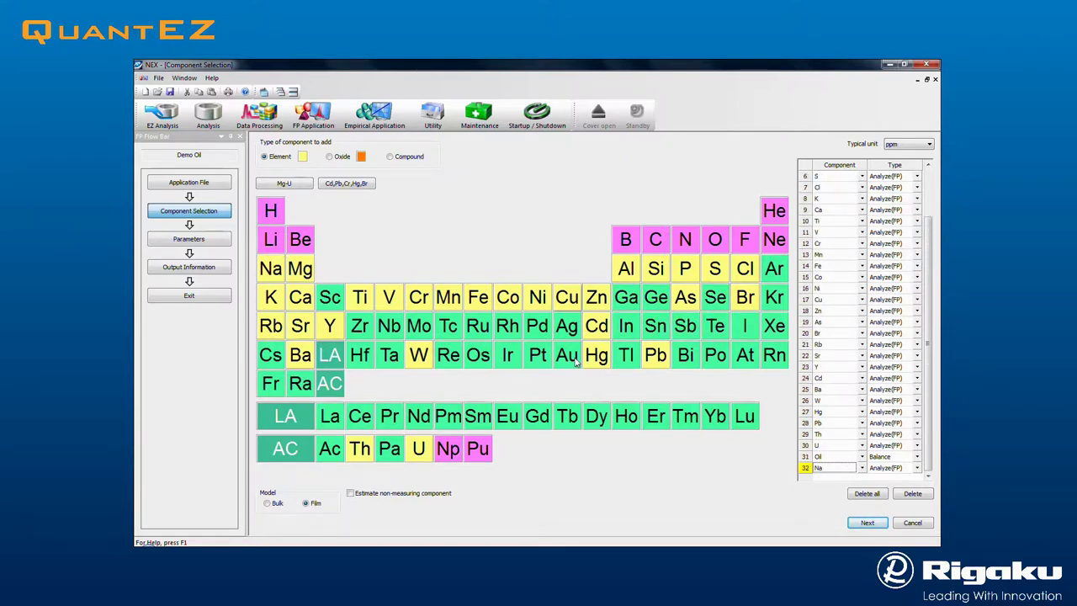
click(507, 297)
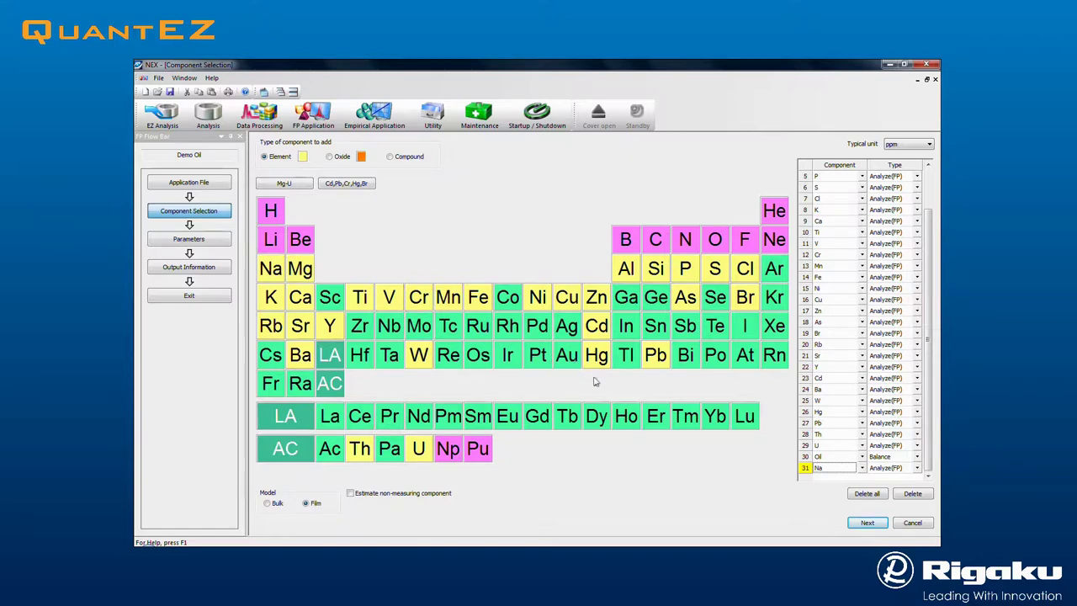
Turn on Estimate non-measuring component and confirm deleting the Oil balance component
click(805, 457)
click(919, 458)
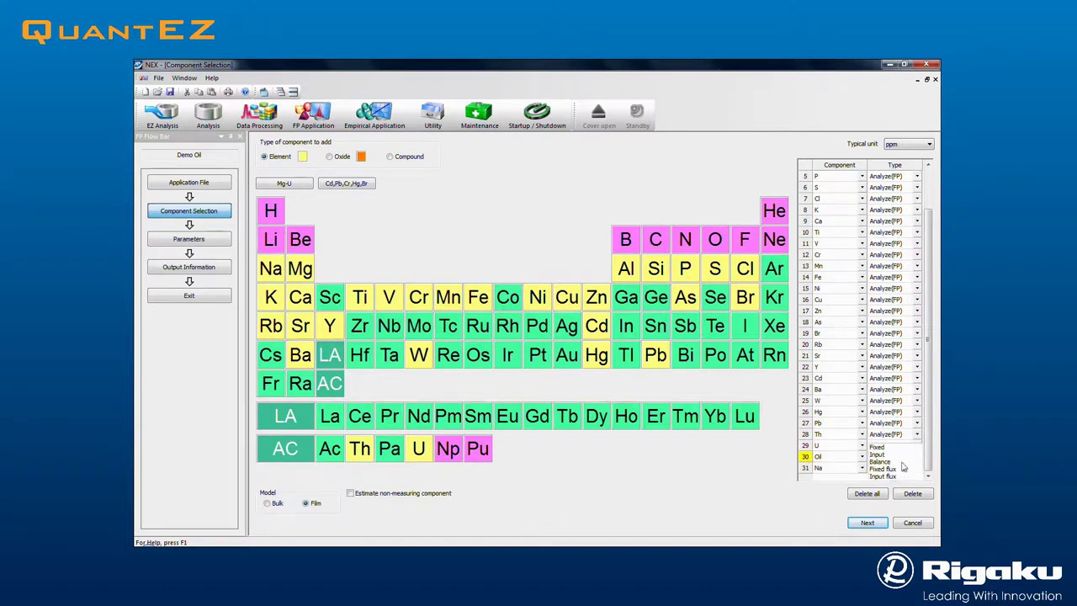
click(894, 473)
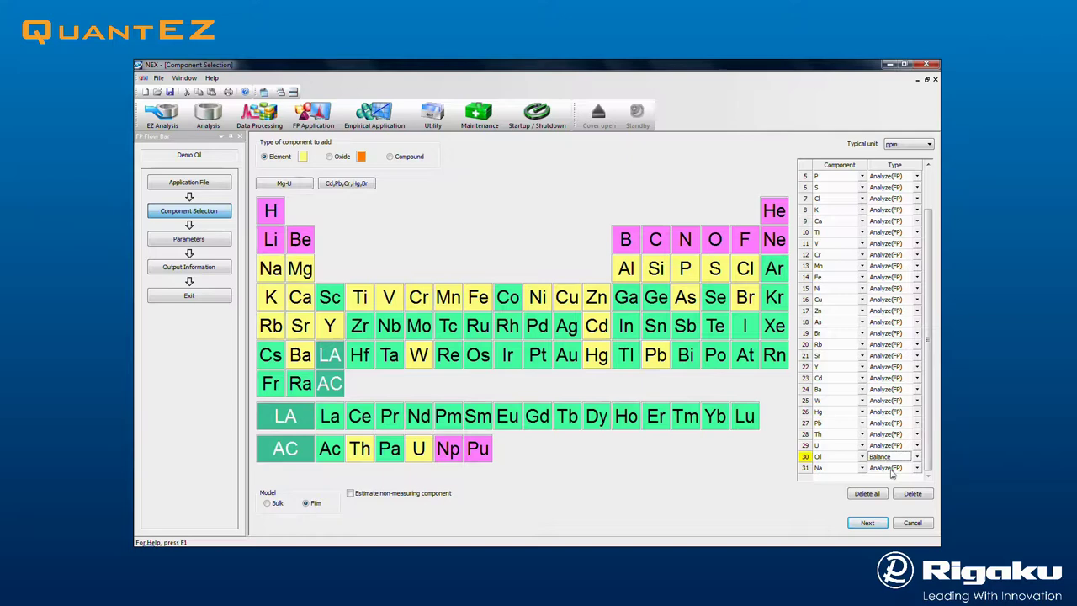
click(350, 494)
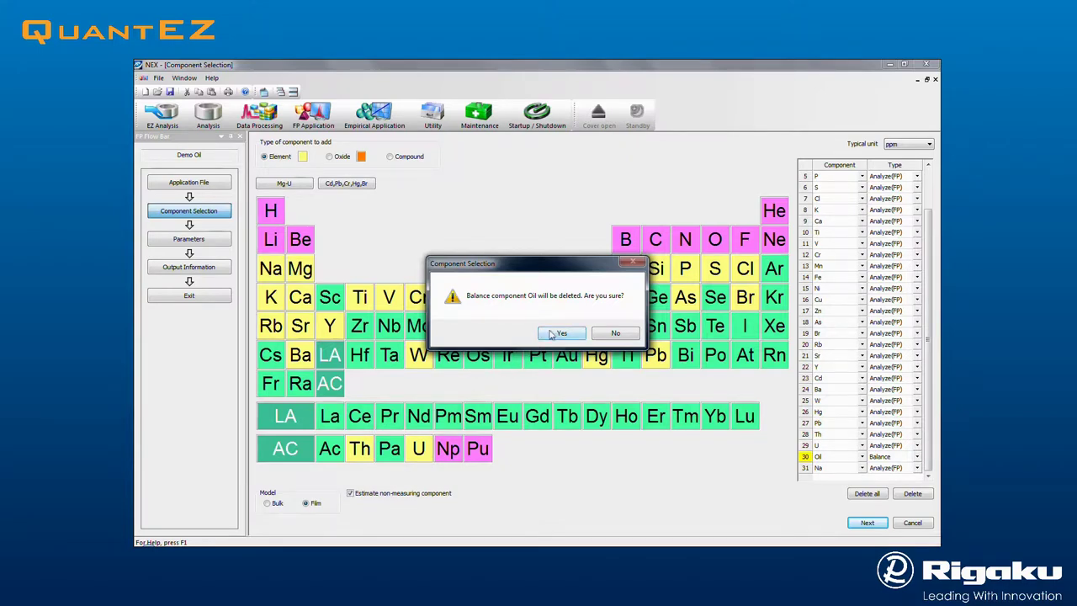
click(553, 334)
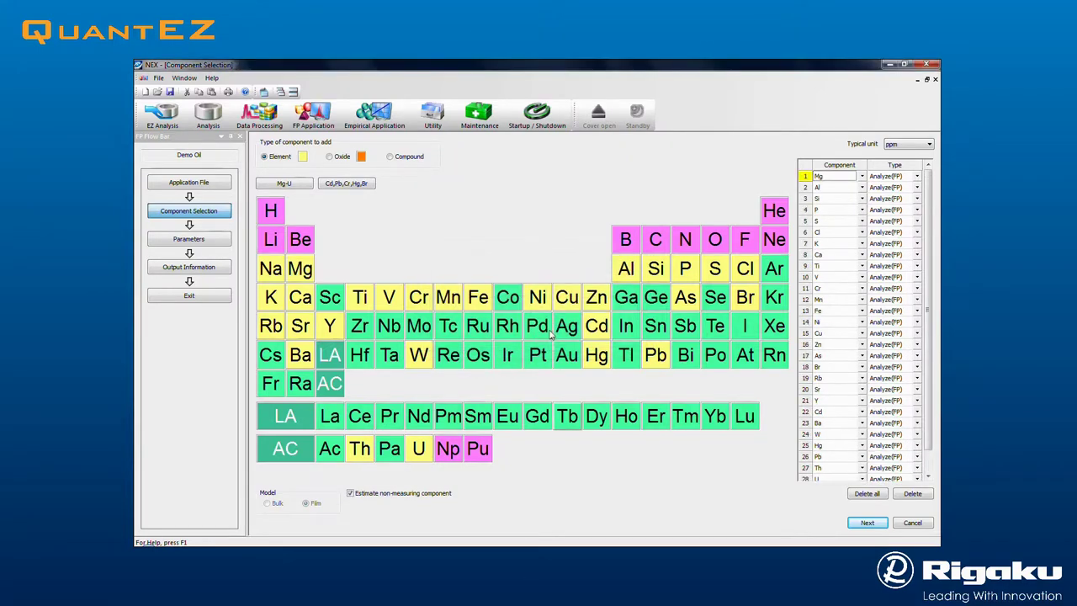
Move to Parameters and keep helium as the measuring atmosphere
click(867, 523)
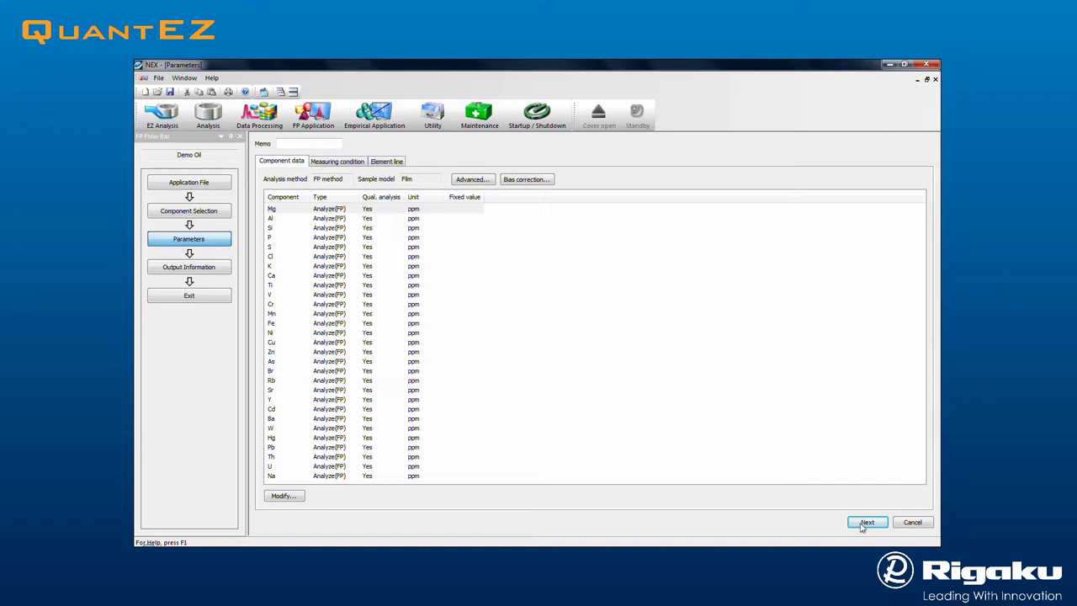
click(350, 162)
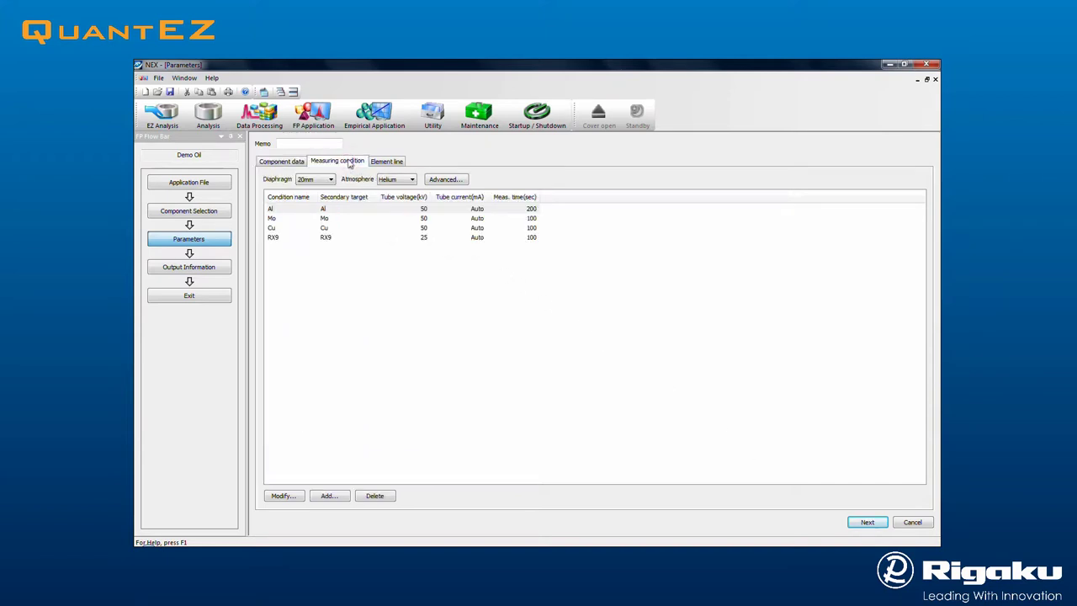
click(399, 180)
click(400, 182)
Review the element lines for the Mo, Cu and RX9 measuring conditions
click(387, 160)
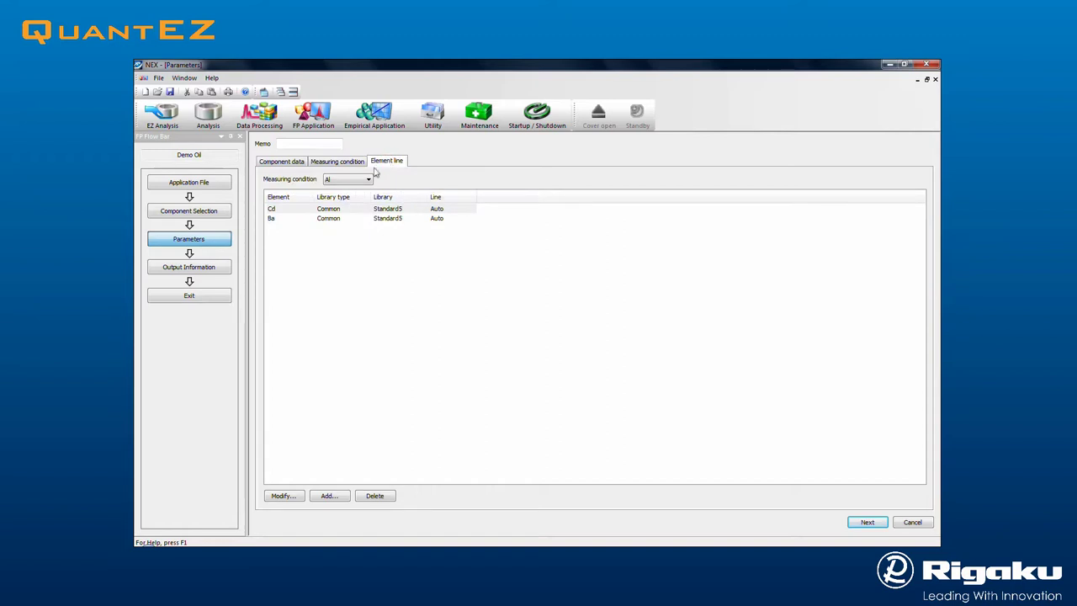
click(367, 179)
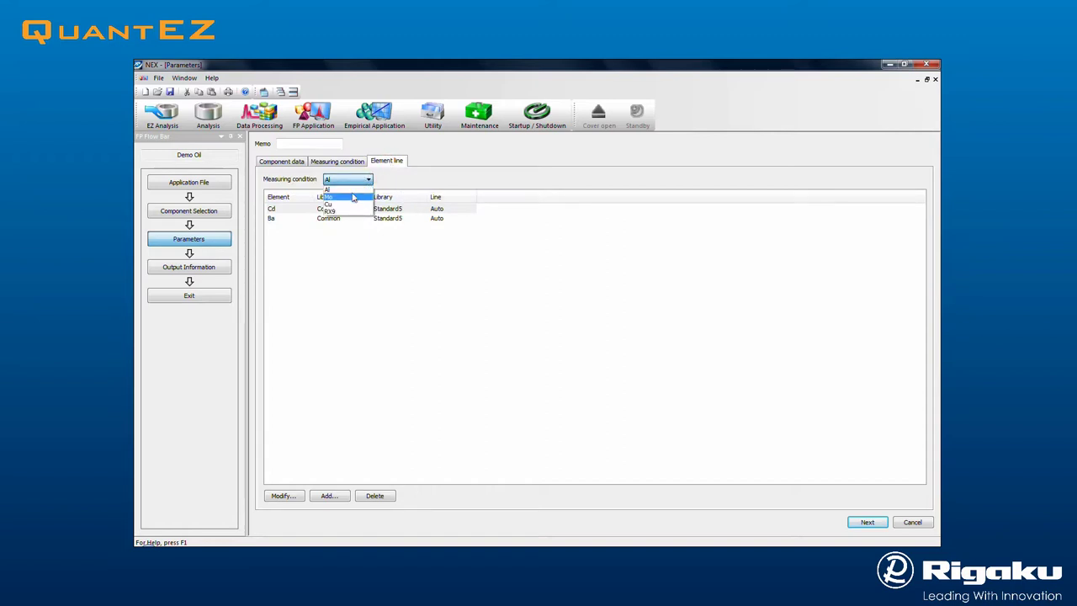
click(350, 196)
click(352, 181)
click(347, 203)
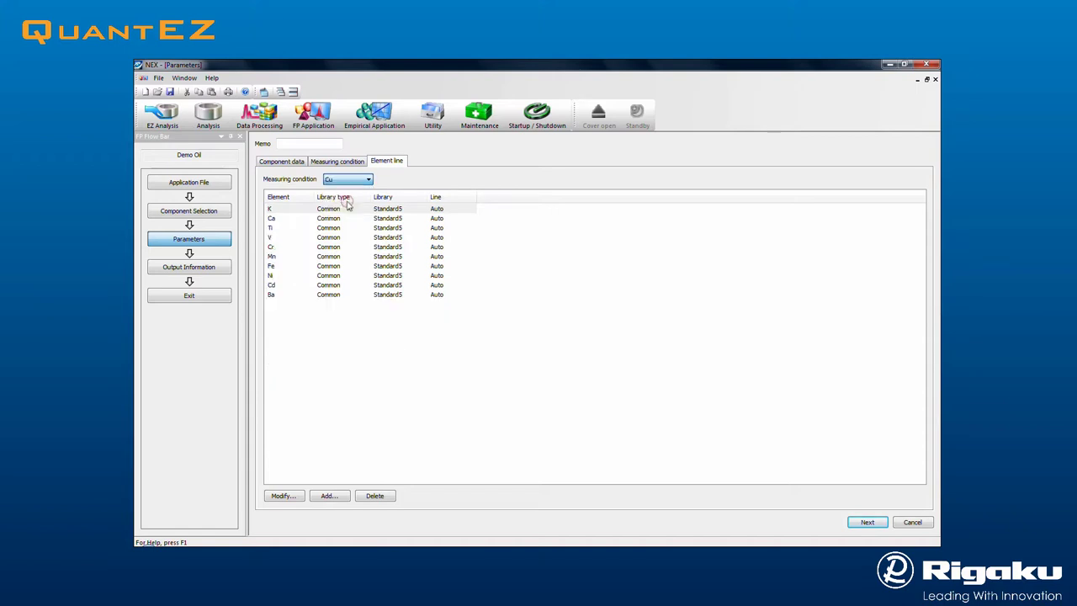
click(354, 181)
click(337, 211)
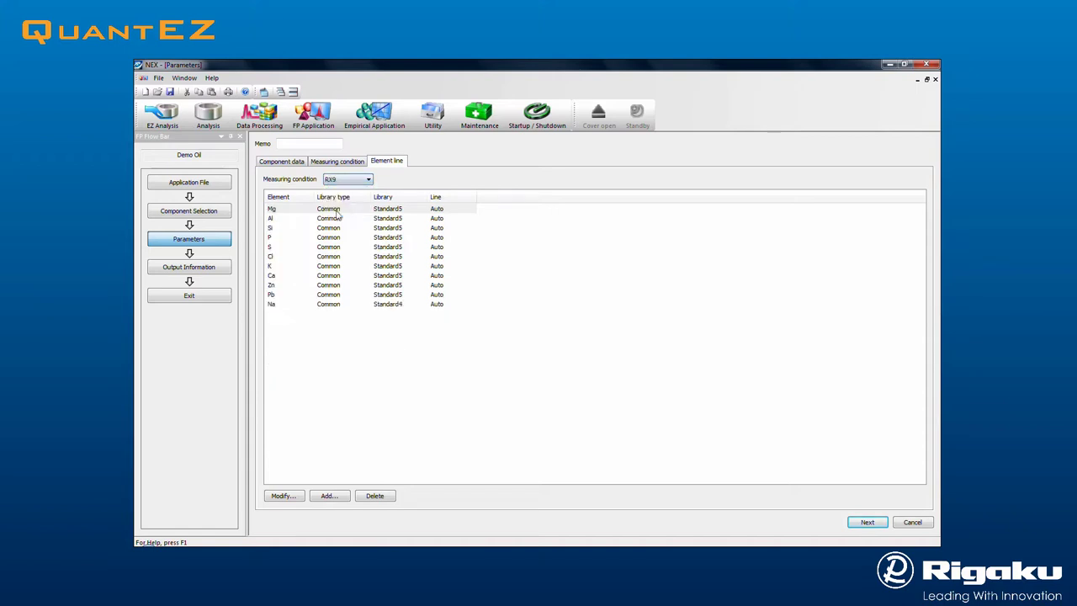
Report P to 2 decimal places and K to 0, include intensity, and finish the setup
key(Return)
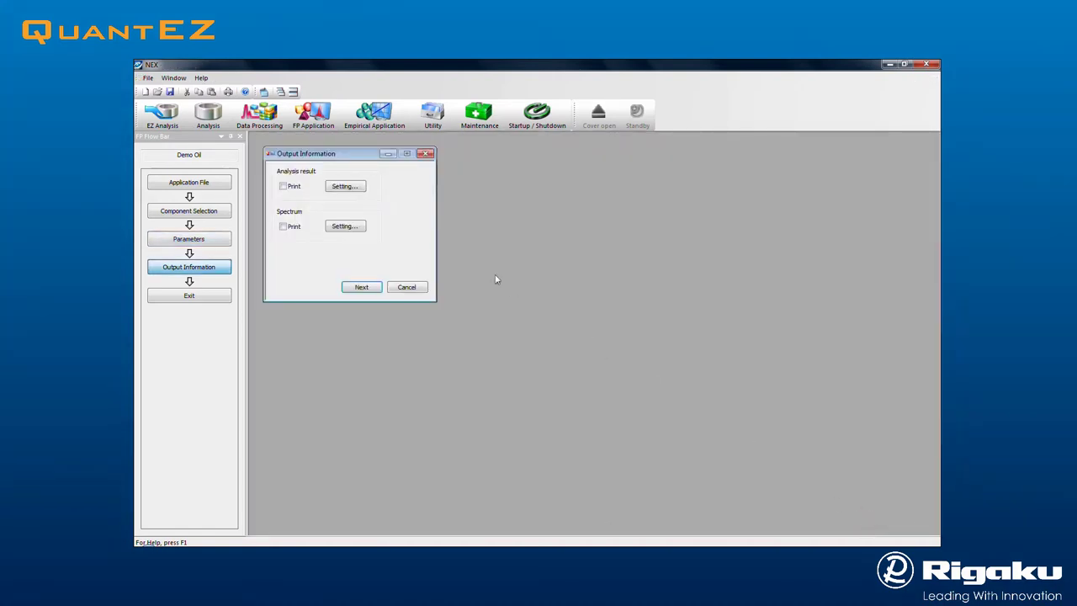
click(362, 189)
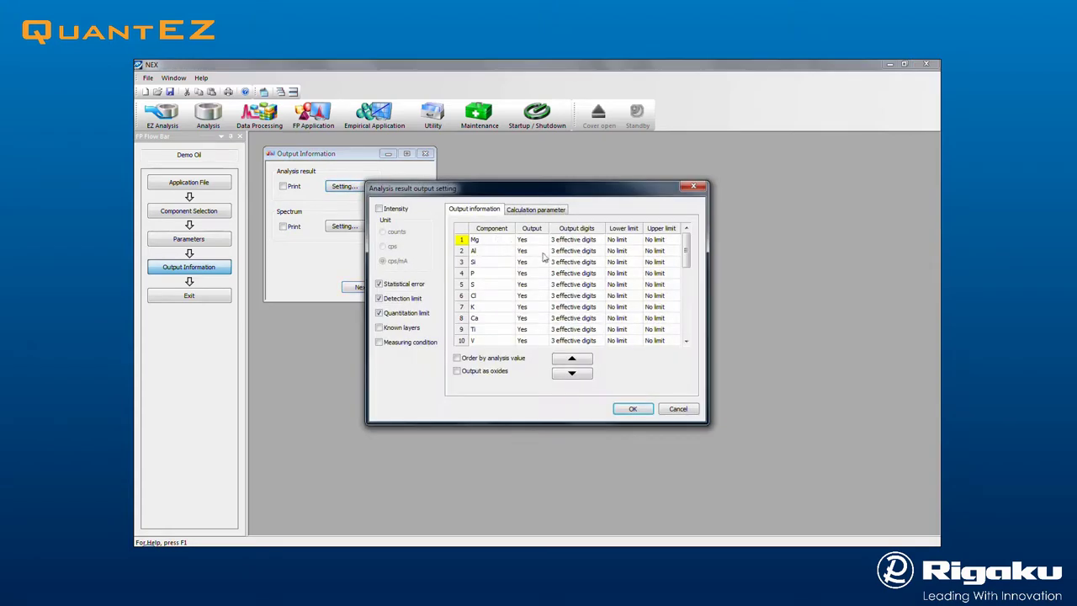
click(599, 274)
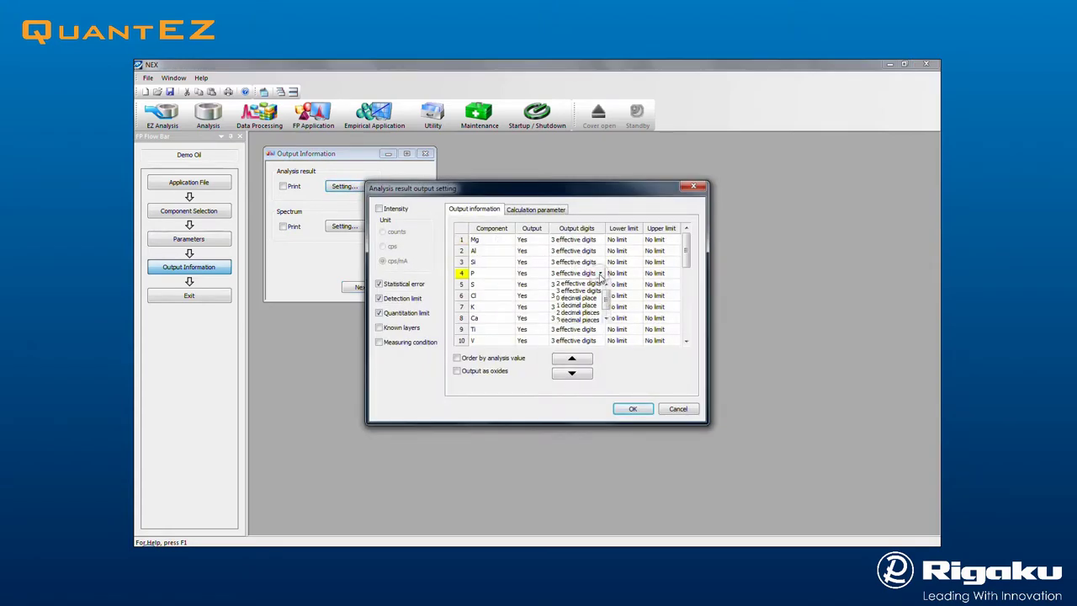
click(563, 312)
click(572, 307)
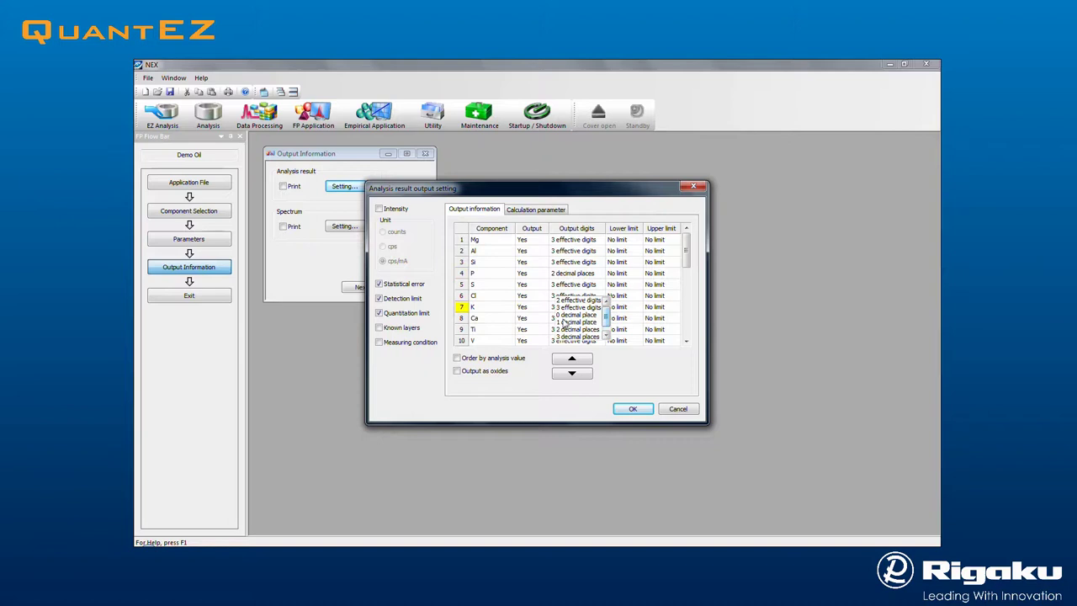
click(563, 315)
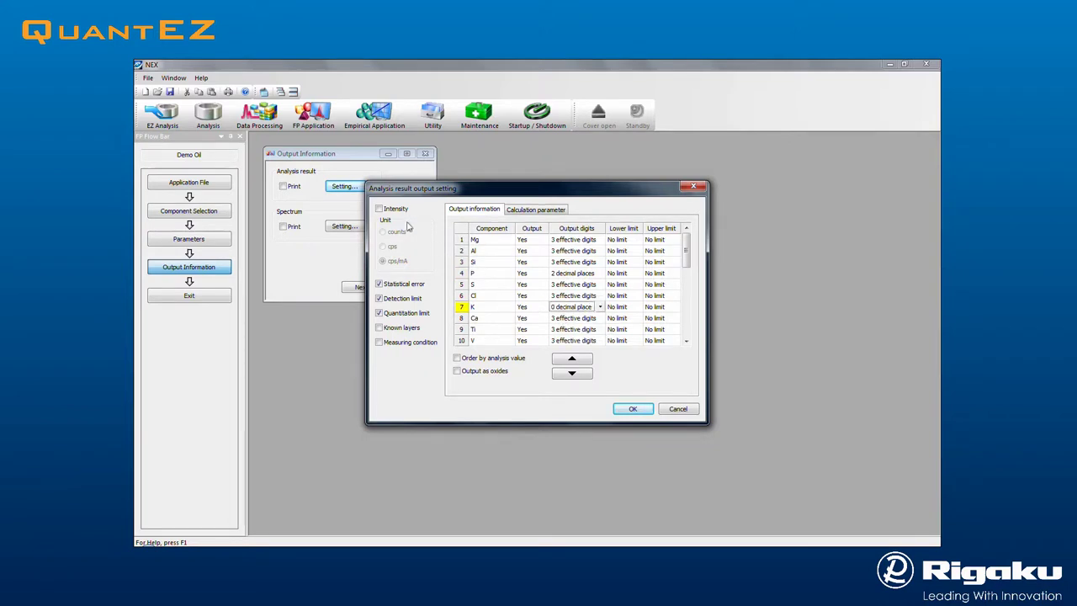
click(378, 208)
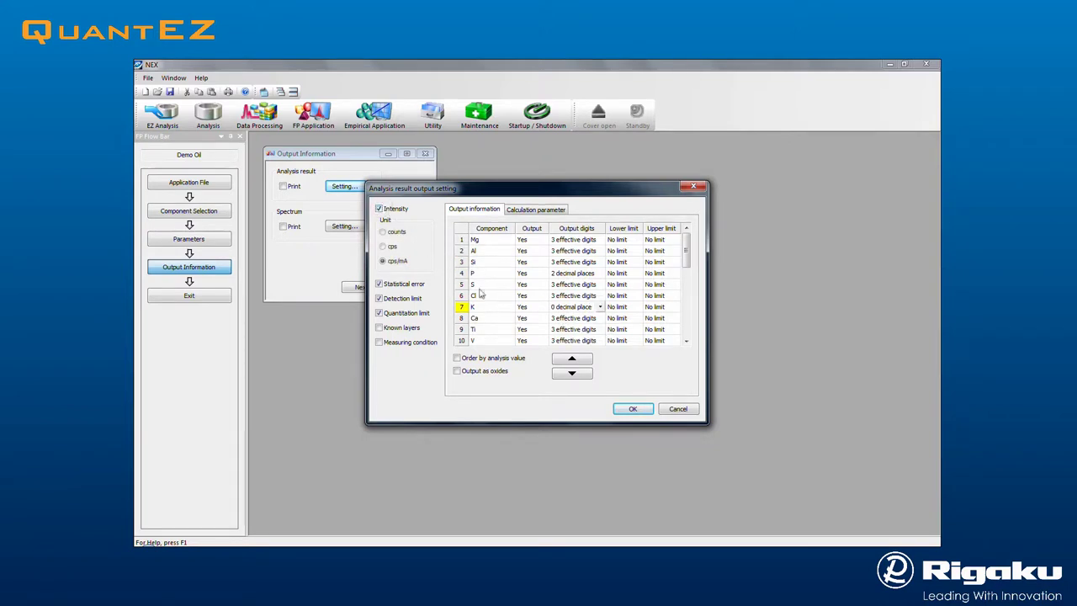
click(623, 408)
click(378, 290)
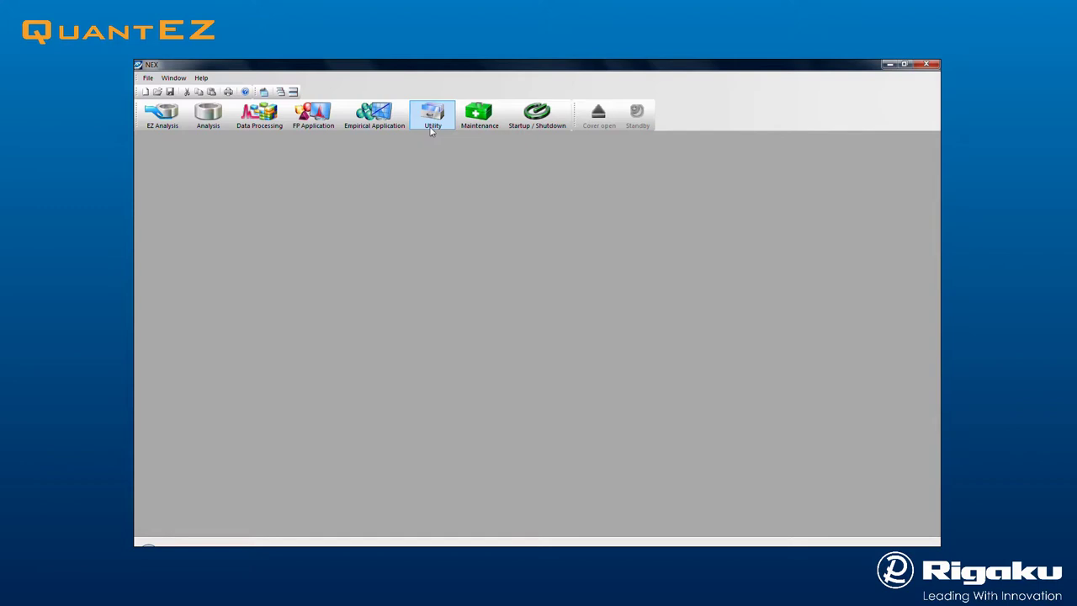
Open the sensitivity library to modify the Soils27xx matching library and review its measuring conditions
click(431, 117)
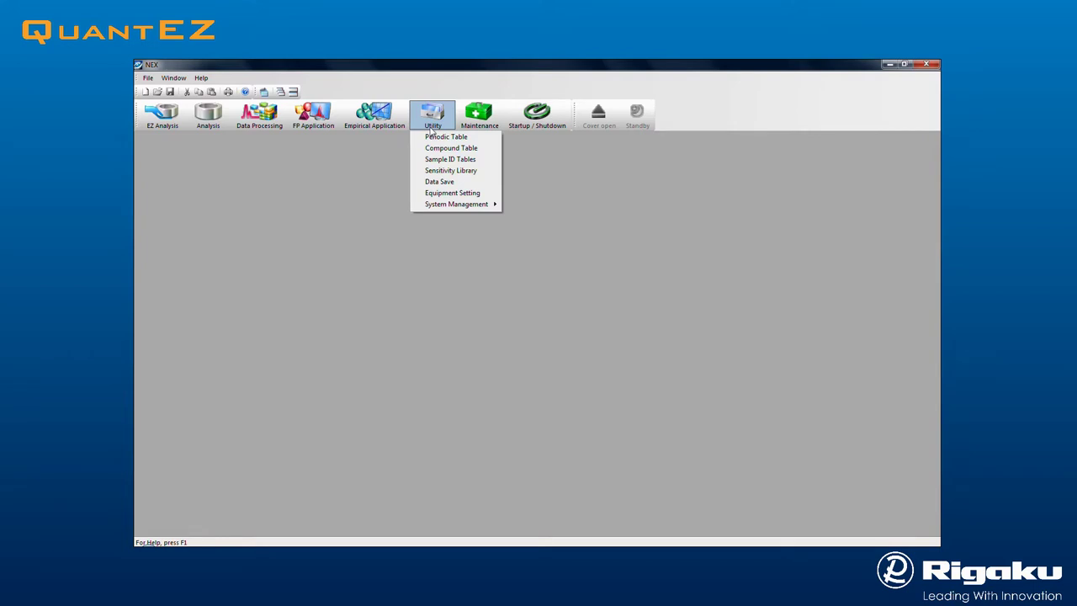
click(438, 170)
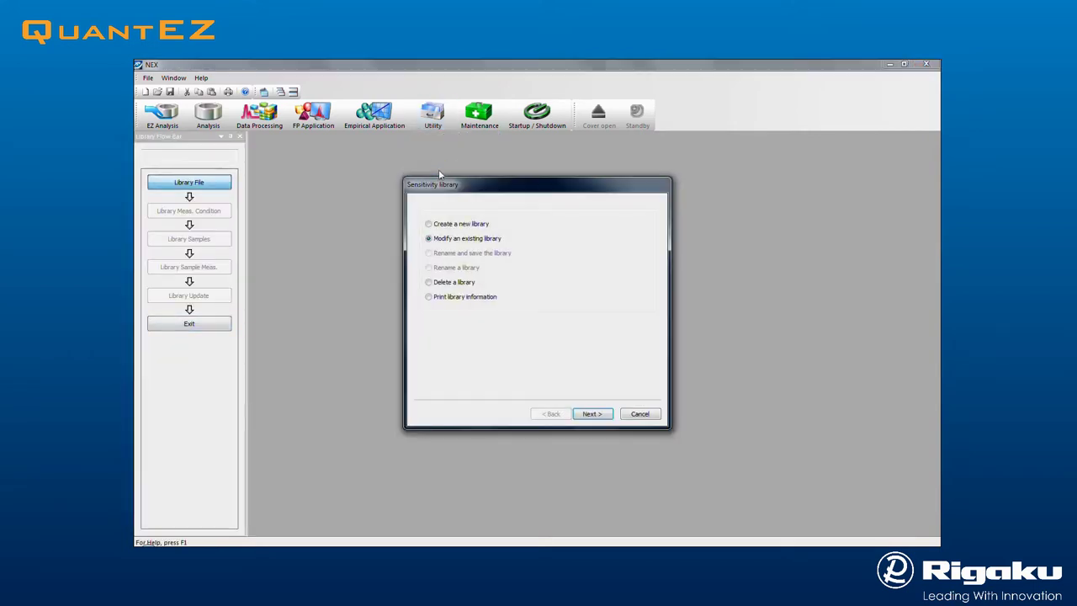
click(593, 415)
click(593, 415)
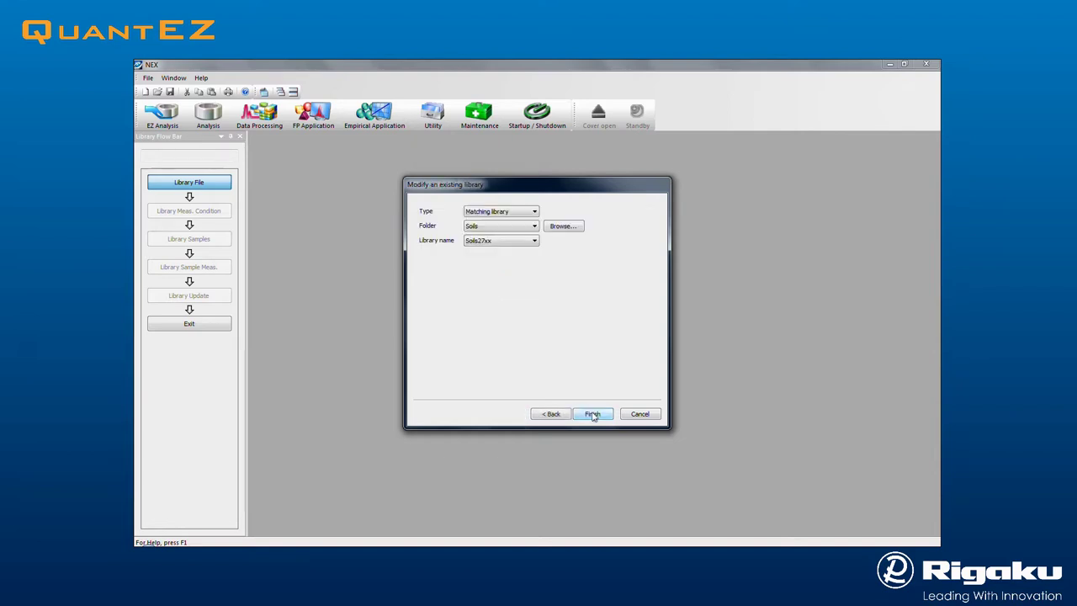
click(593, 414)
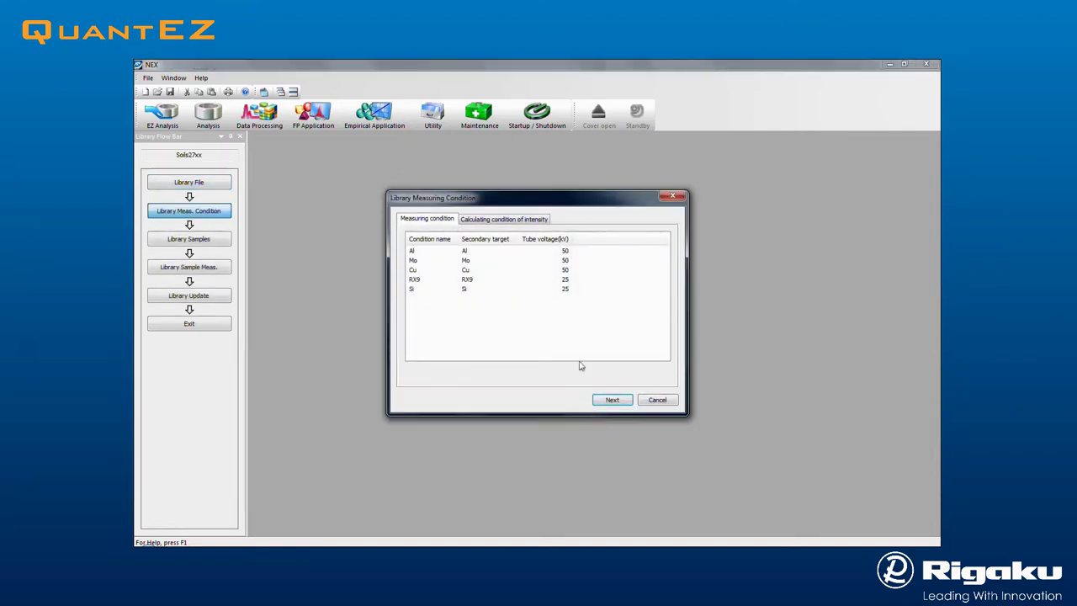
click(527, 219)
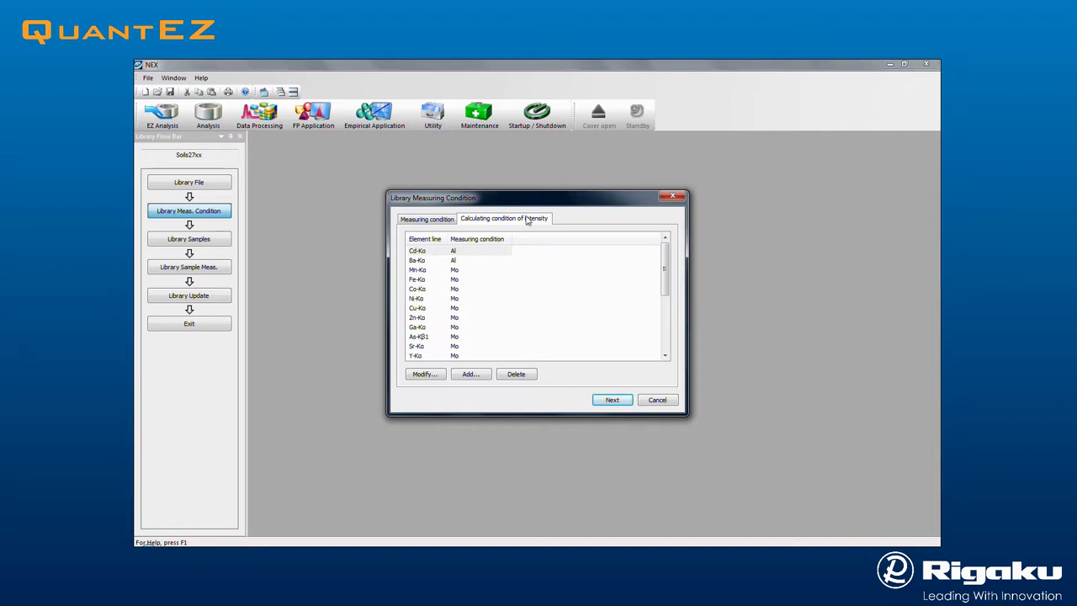
click(623, 400)
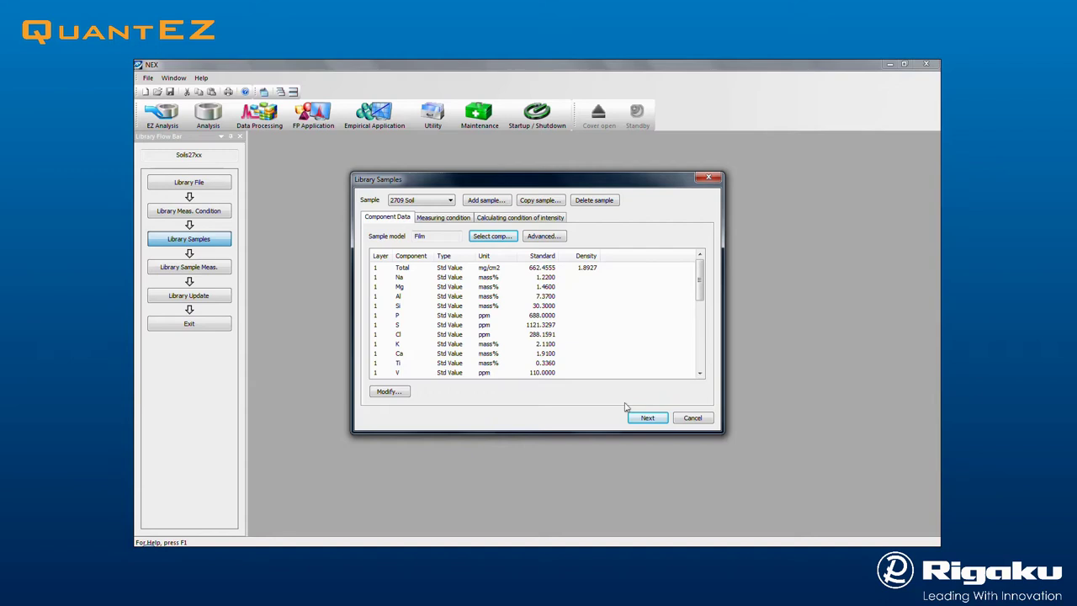
Check 2709 Soil's Na standard value (1.2200), skip sample ID setup, and go to Library Update
click(437, 202)
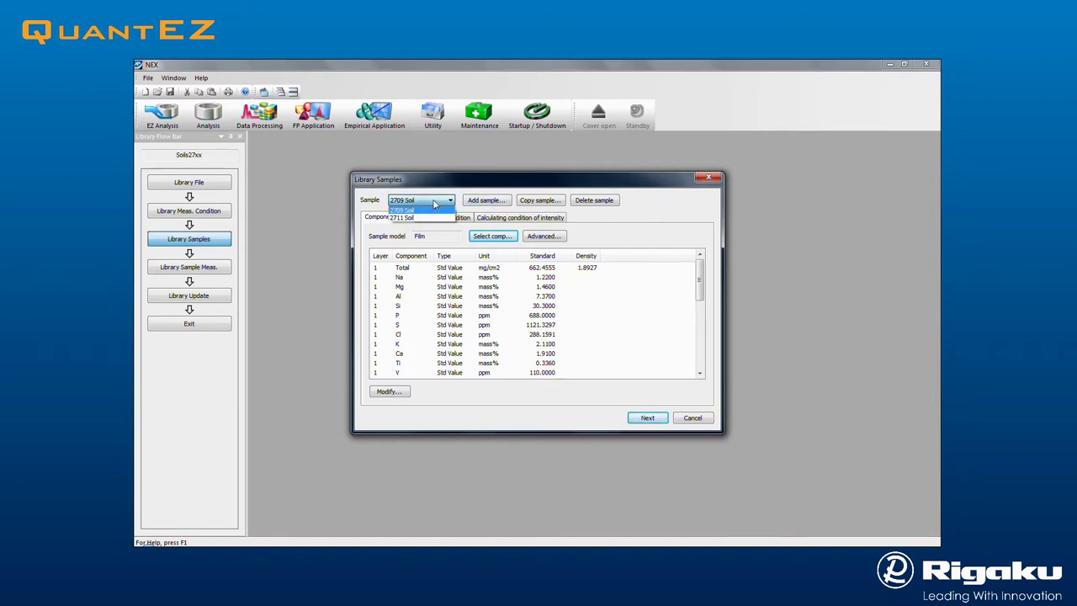
click(435, 203)
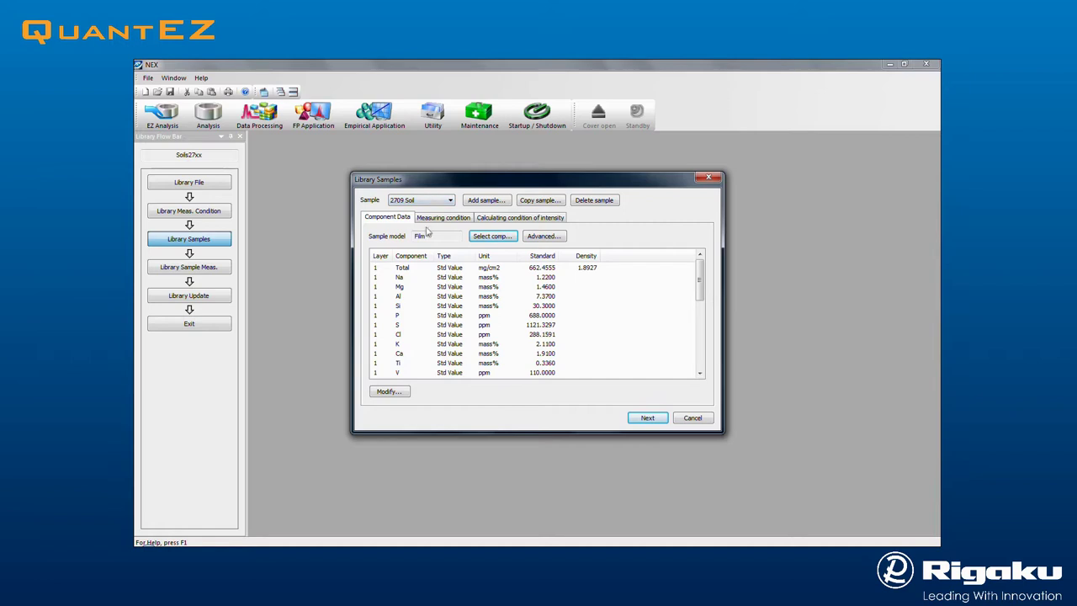
double_click(418, 276)
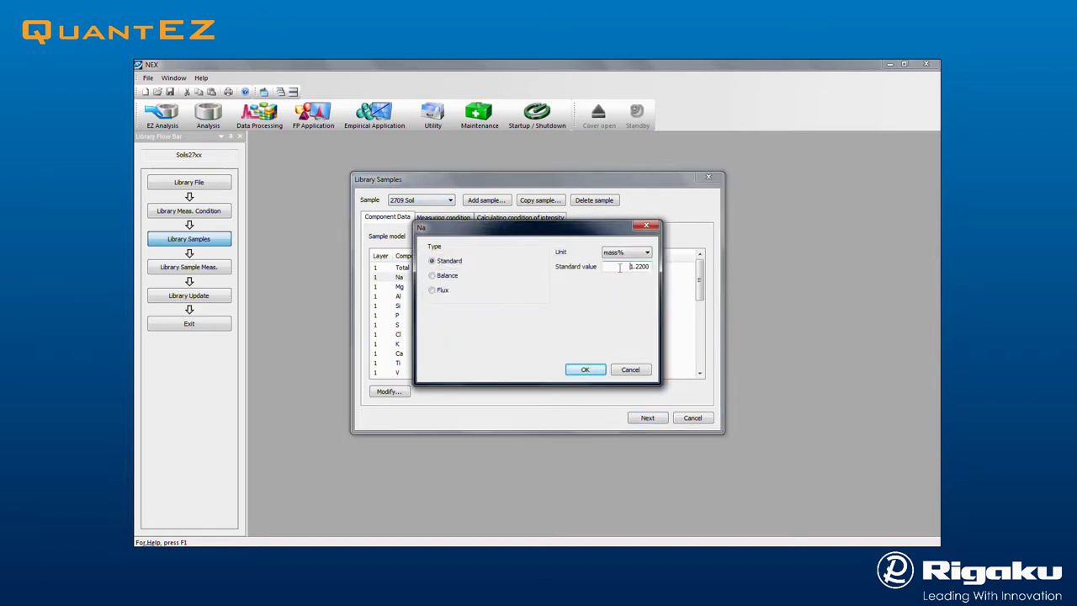
double_click(619, 267)
click(633, 373)
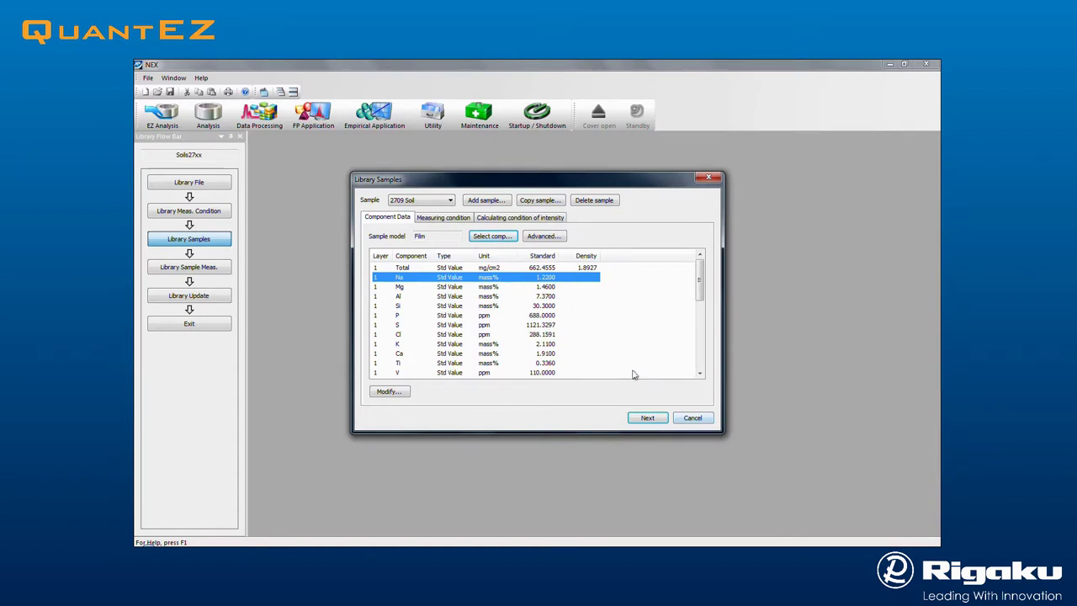
click(647, 417)
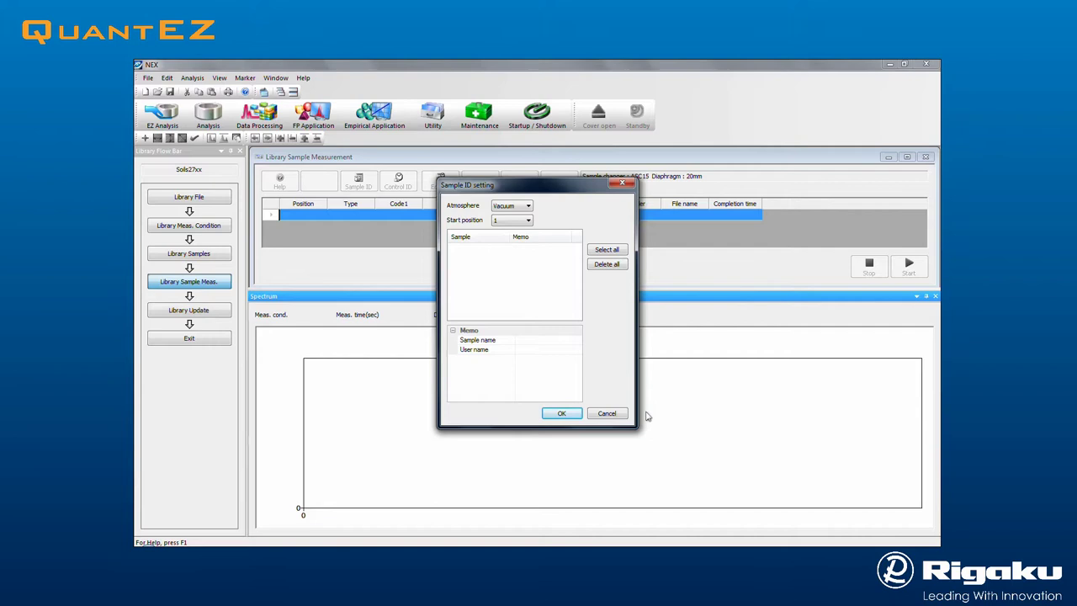
click(607, 414)
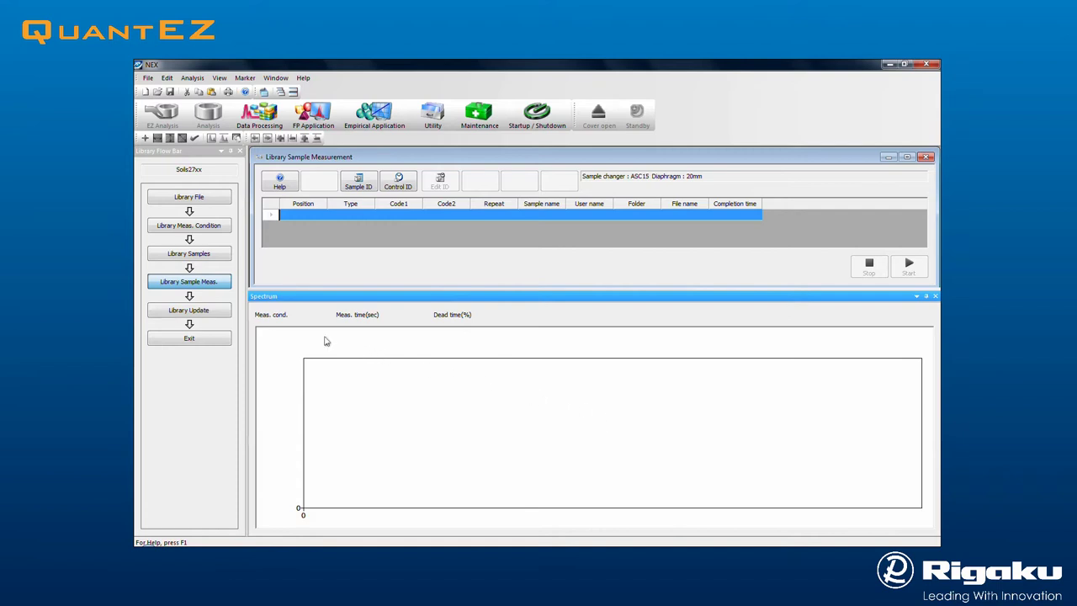
click(220, 311)
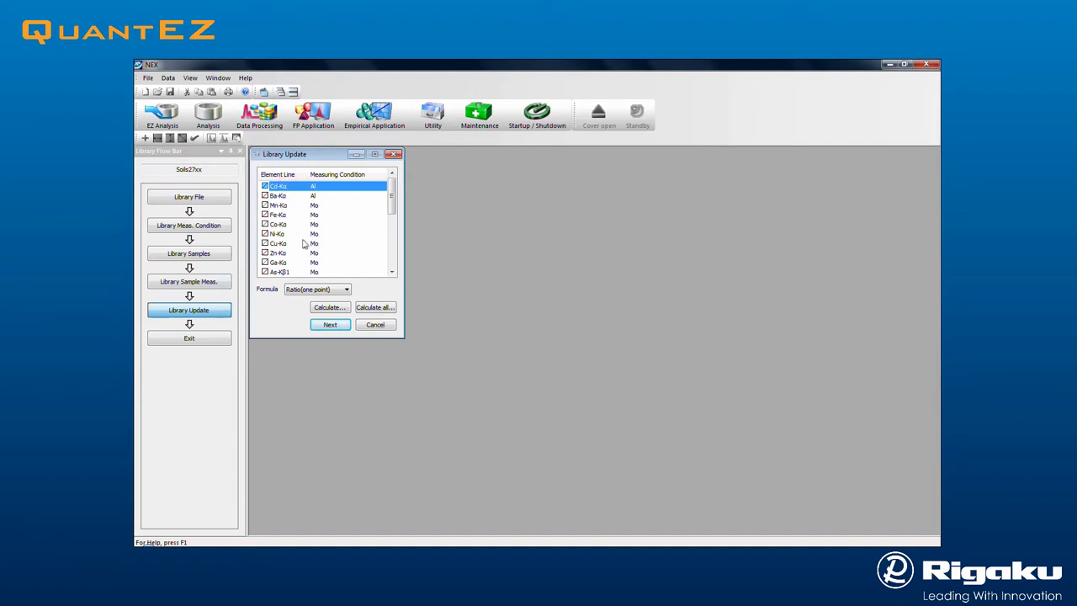
View the Cd-Kα, Fe-Kα and Ga-Kα calibration graphs, then close the library update
click(322, 308)
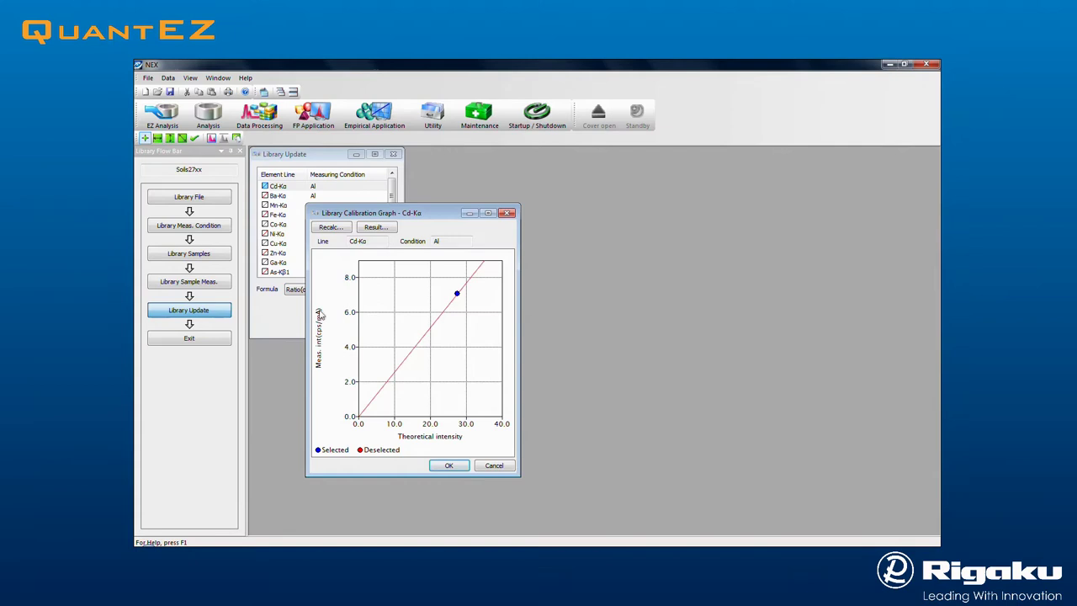
click(452, 465)
click(298, 217)
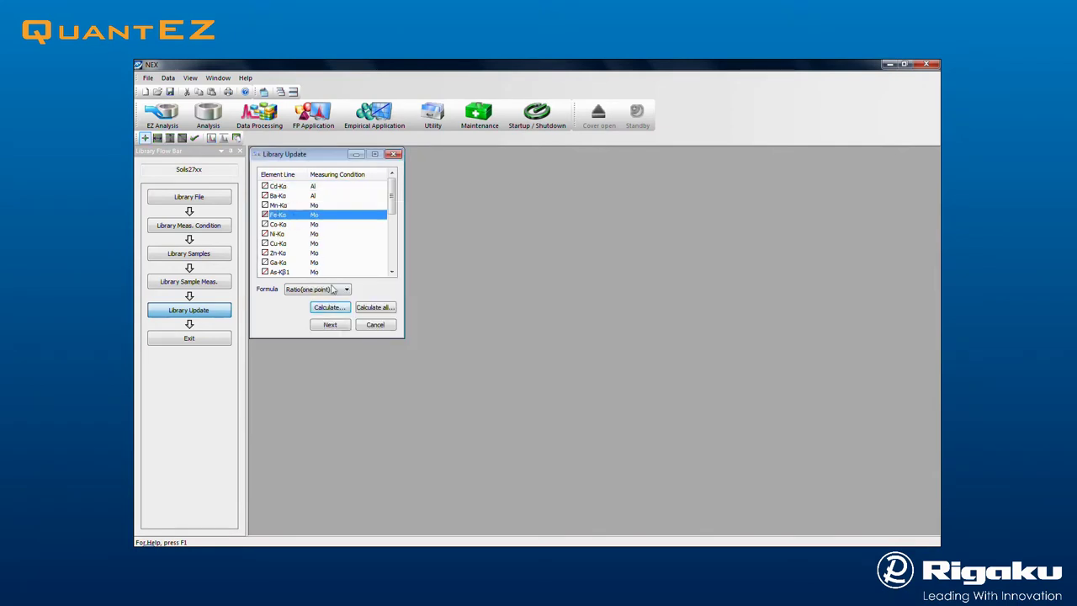
click(328, 307)
click(454, 476)
click(307, 263)
click(328, 307)
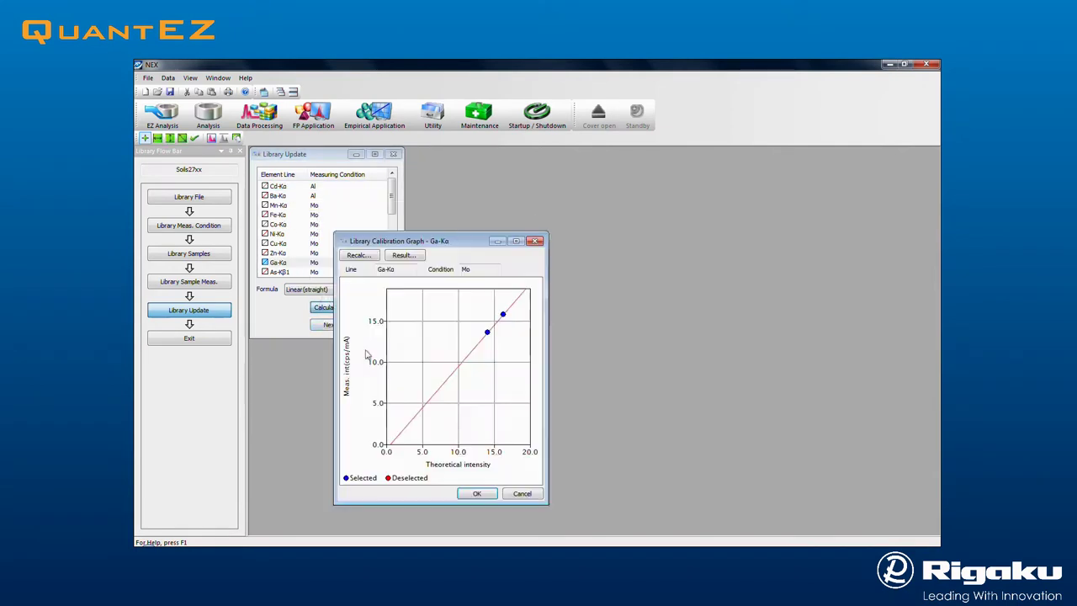
click(477, 496)
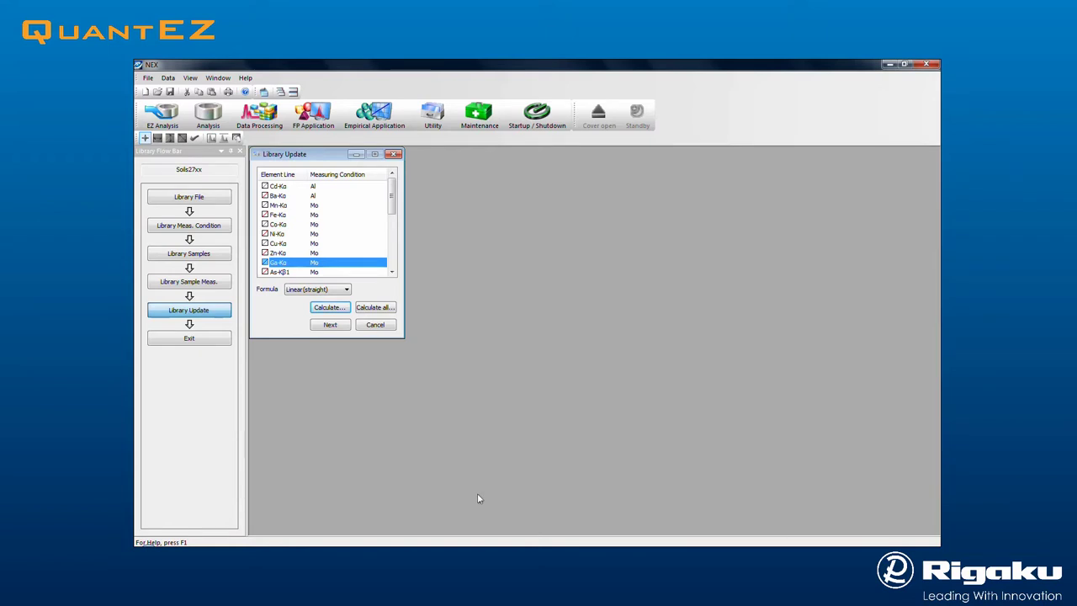
click(329, 324)
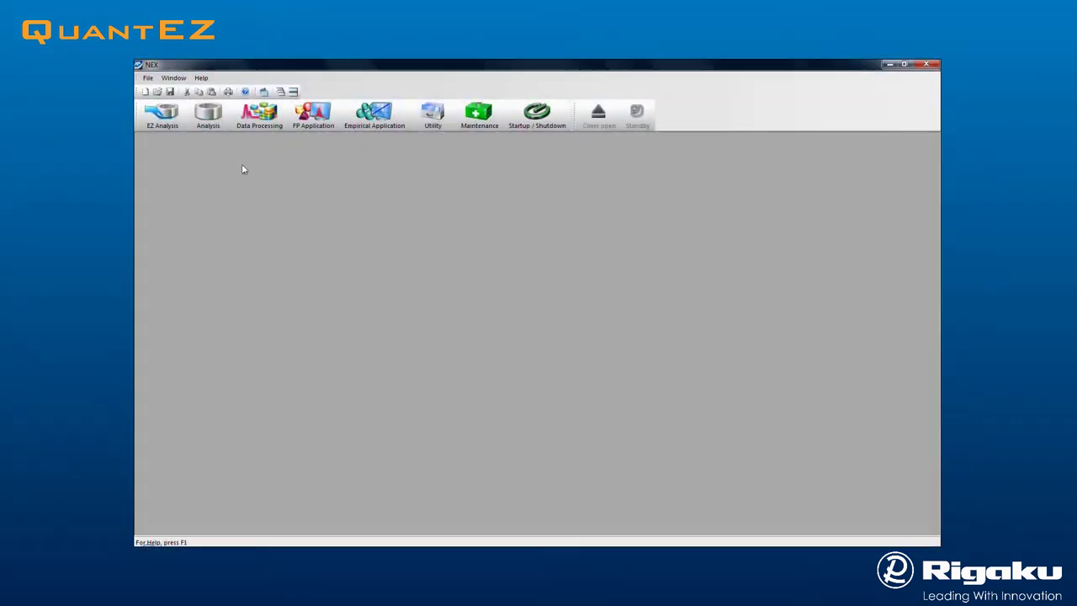
Queue Sample 19 at position 1 with the user name, Soils application and Soils output folder
click(209, 123)
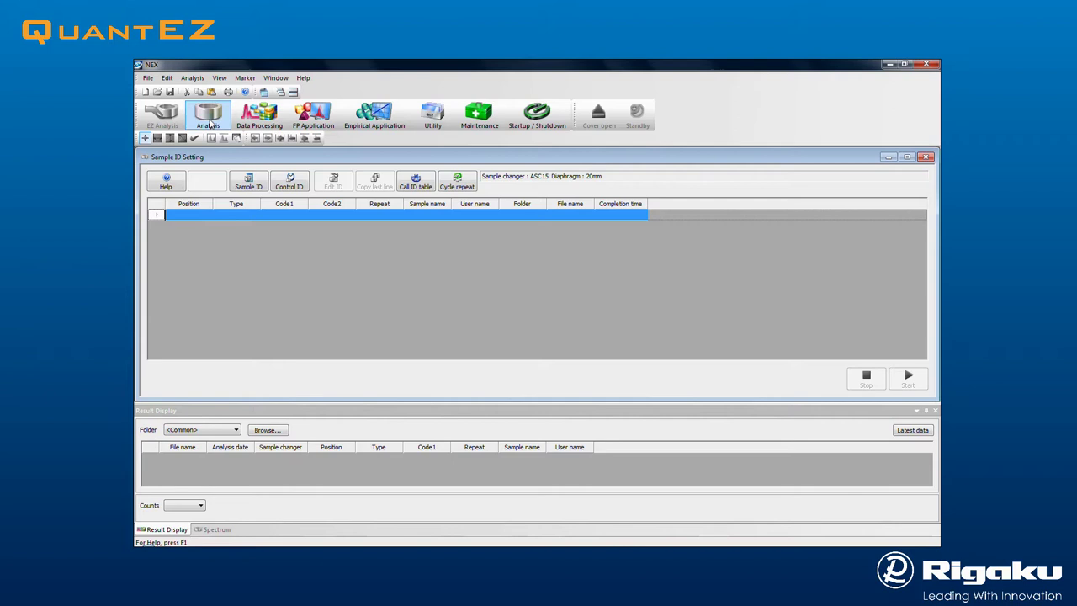
double_click(284, 212)
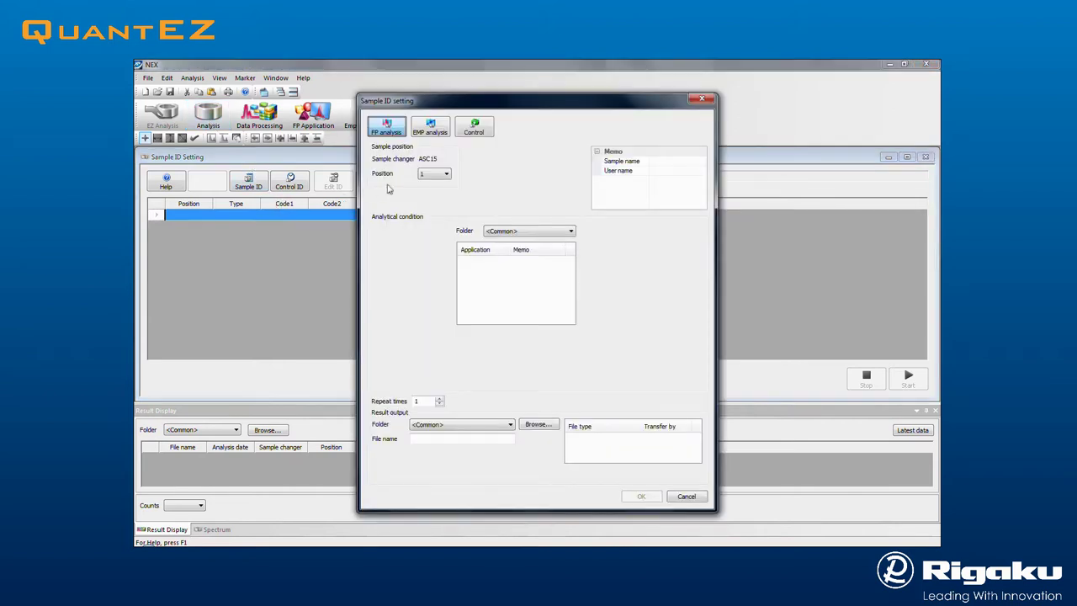
click(434, 175)
click(437, 177)
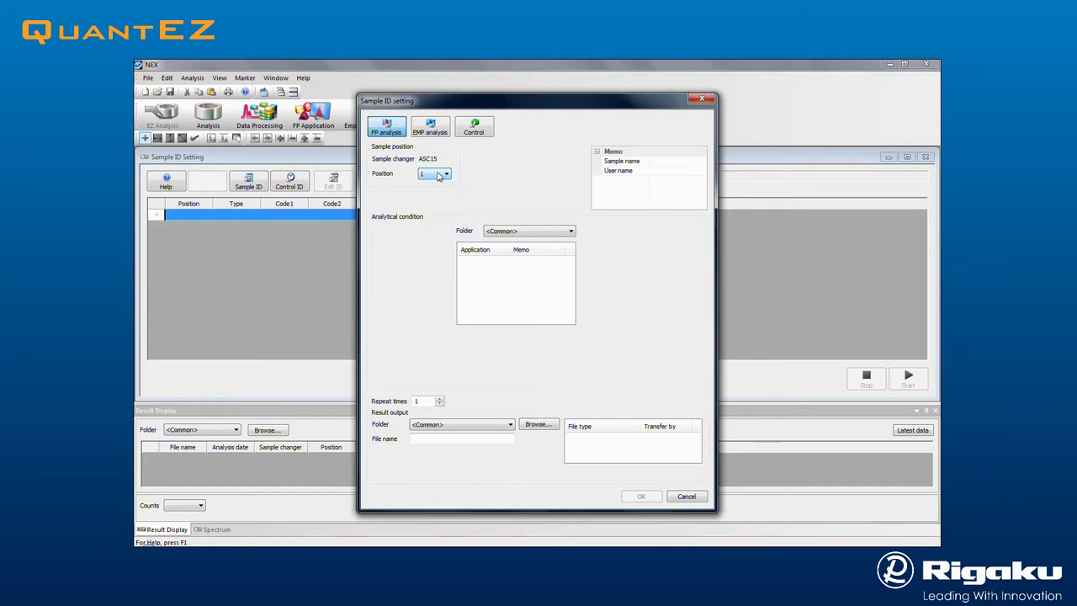
click(660, 164)
text(Sample 15)
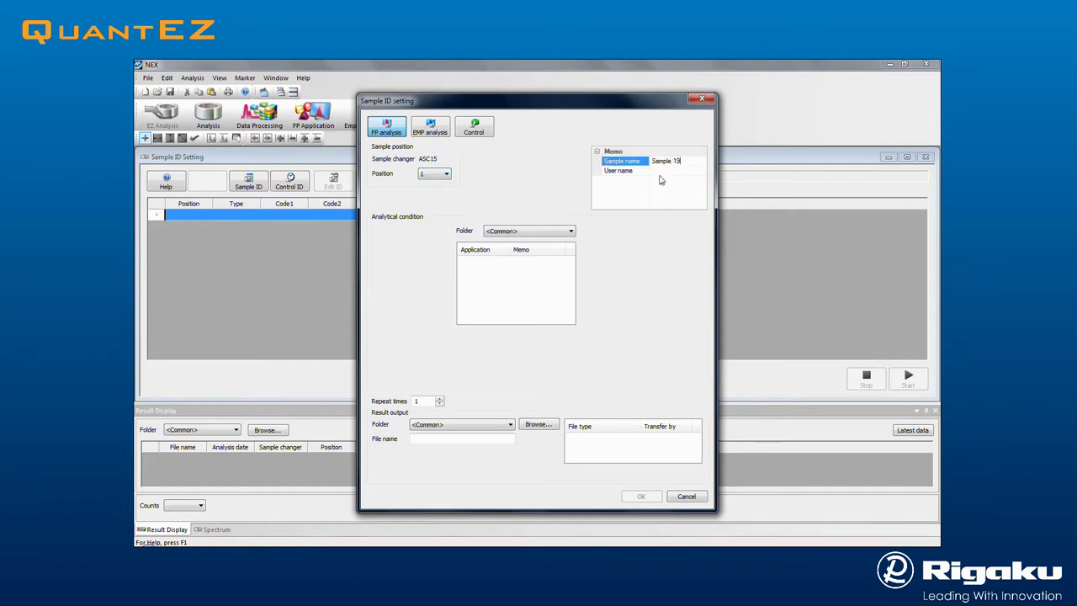
click(661, 172)
text(s)
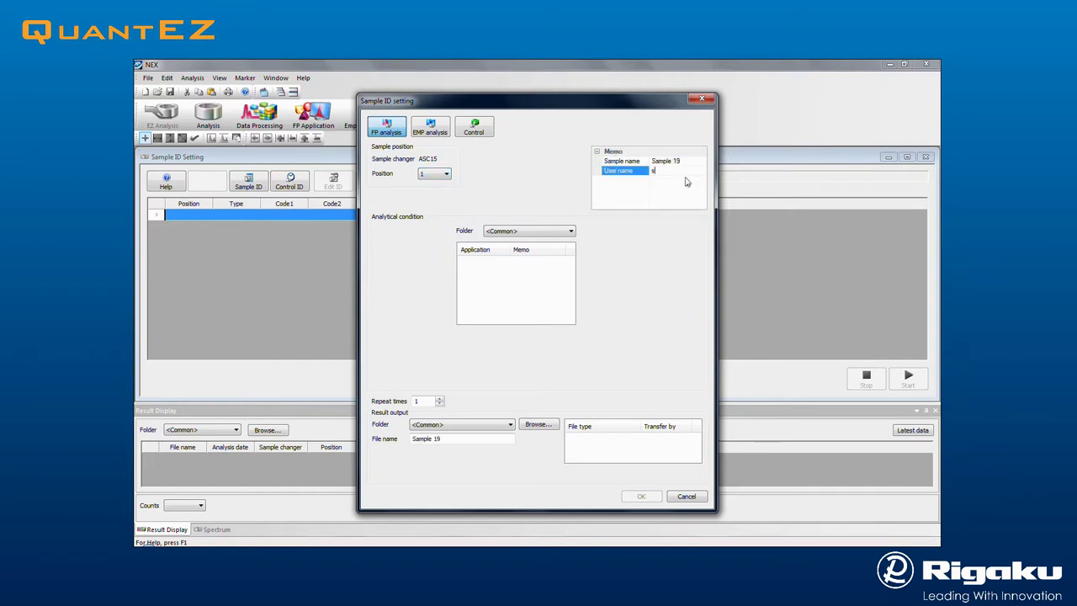
text(bf)
click(557, 232)
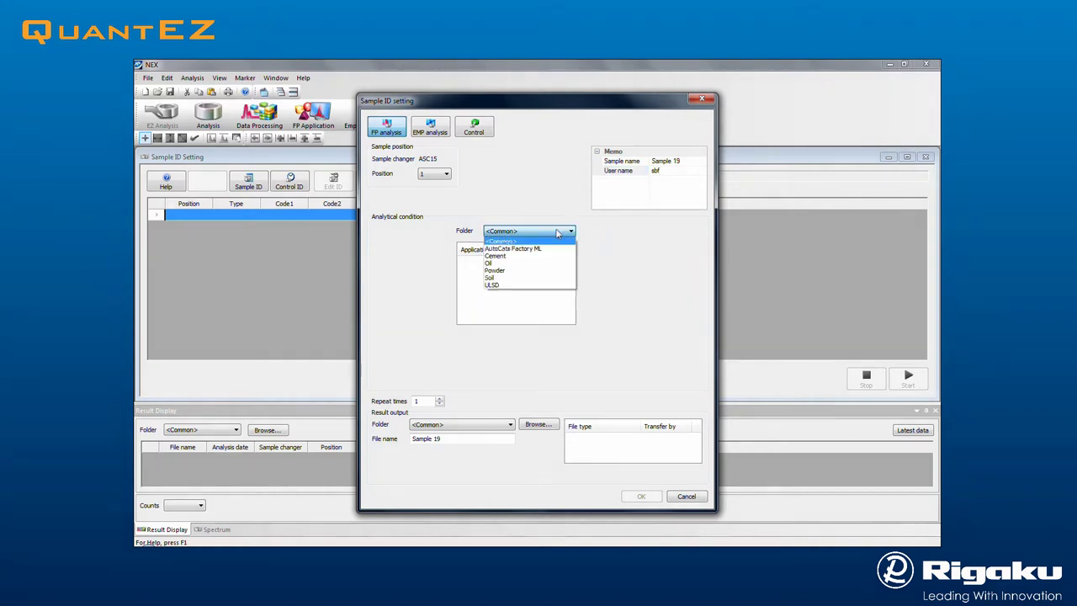
click(524, 278)
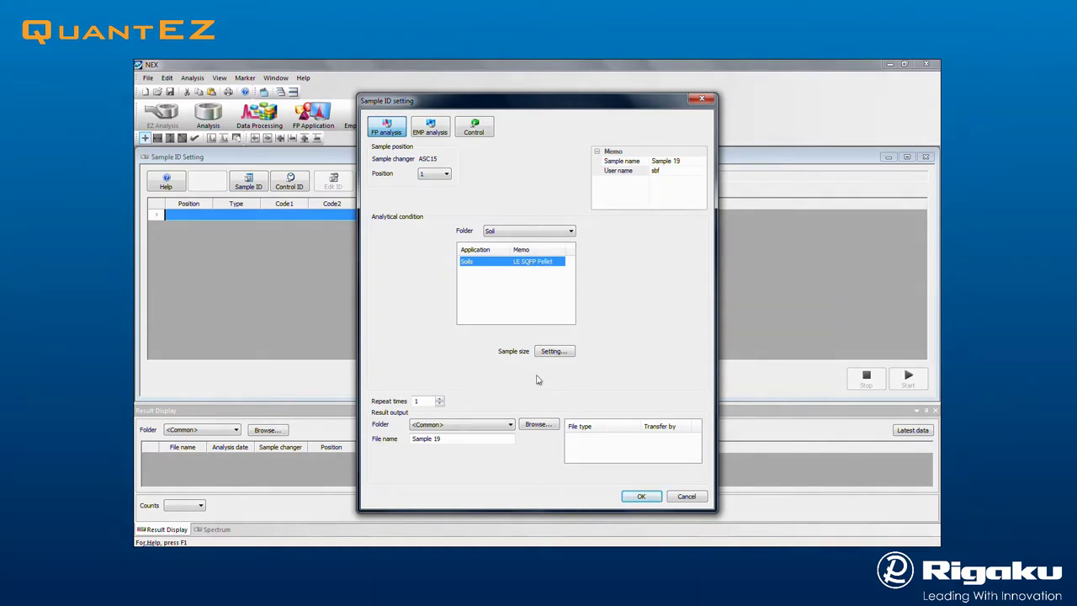
click(511, 425)
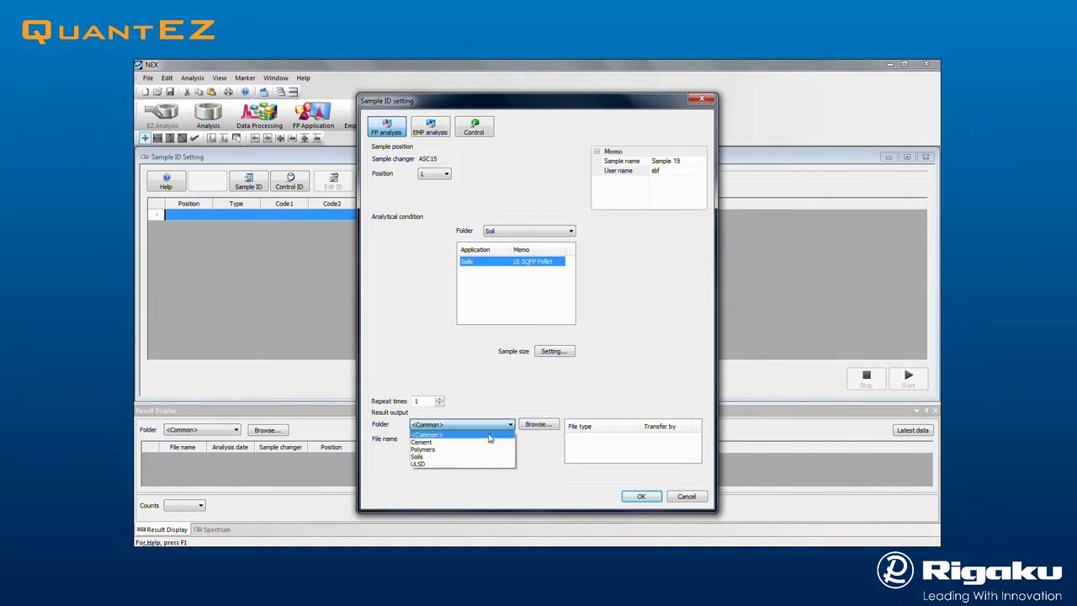
click(435, 457)
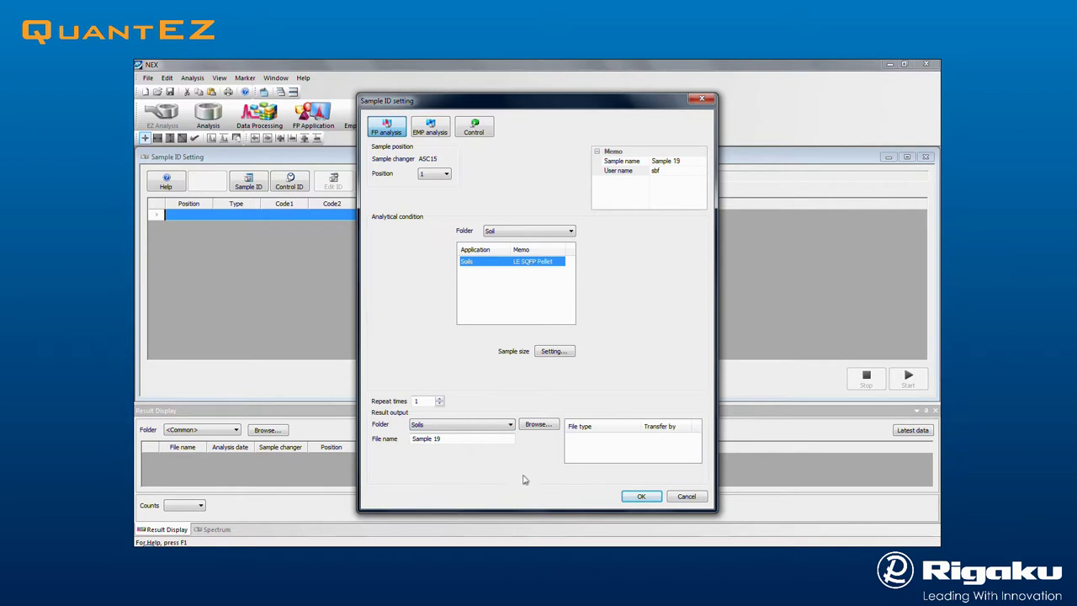
click(639, 496)
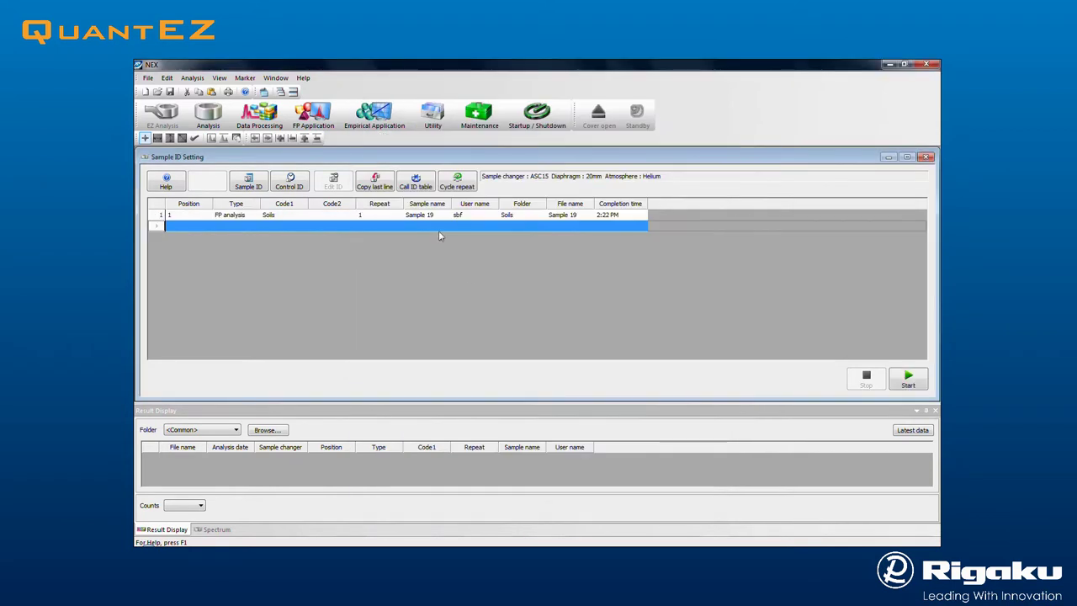
Queue Sample 654 at position 2
double_click(439, 228)
click(678, 161)
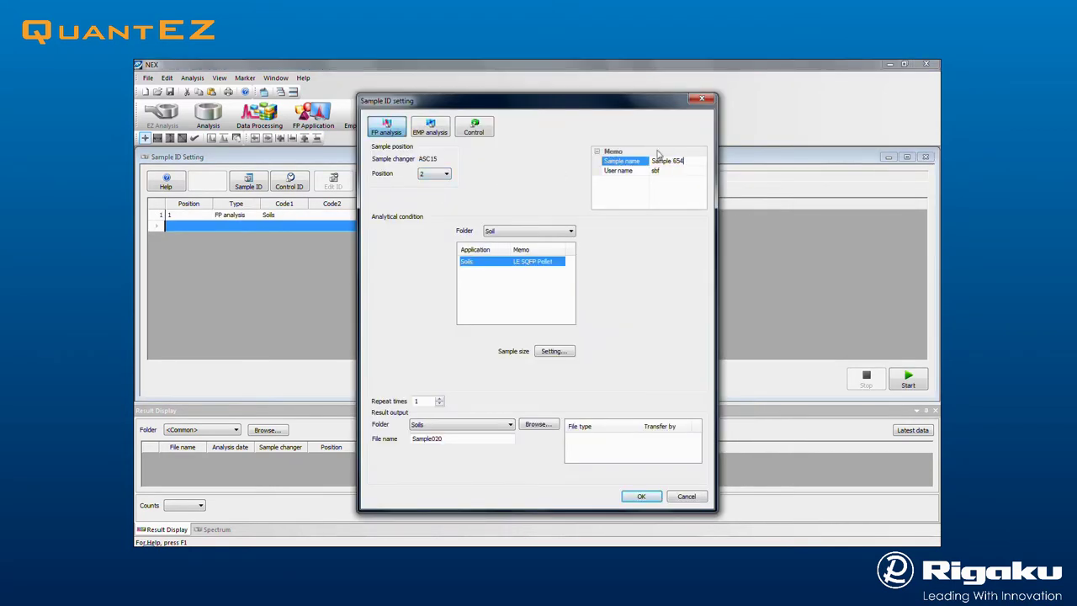
text(Sample 654)
key(Return)
click(642, 496)
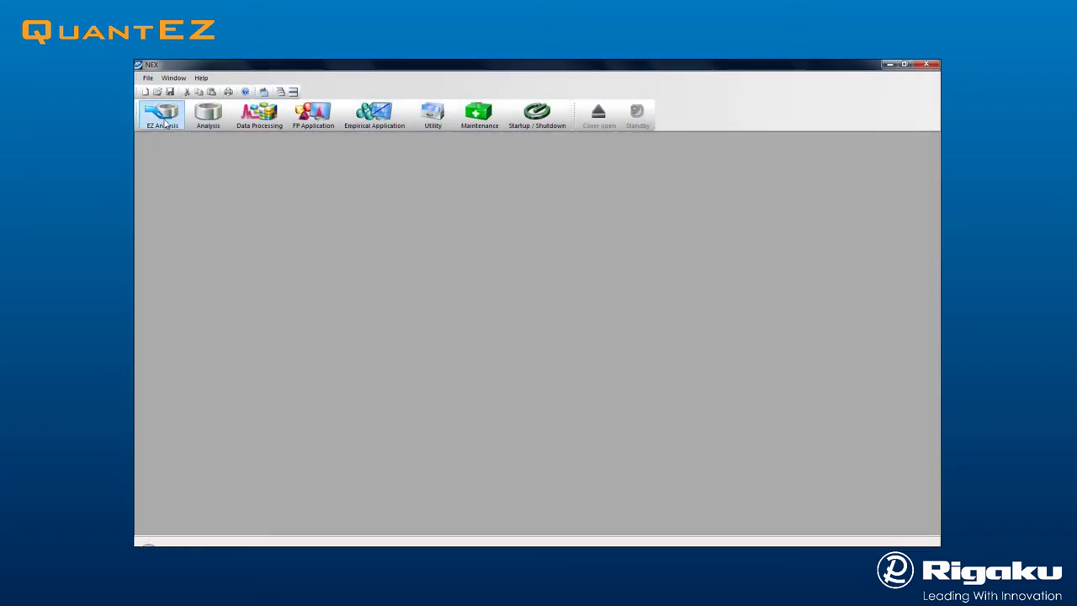
In EZ Analysis, queue Sample 22 at position 1 with the Soils application and a user name
click(162, 117)
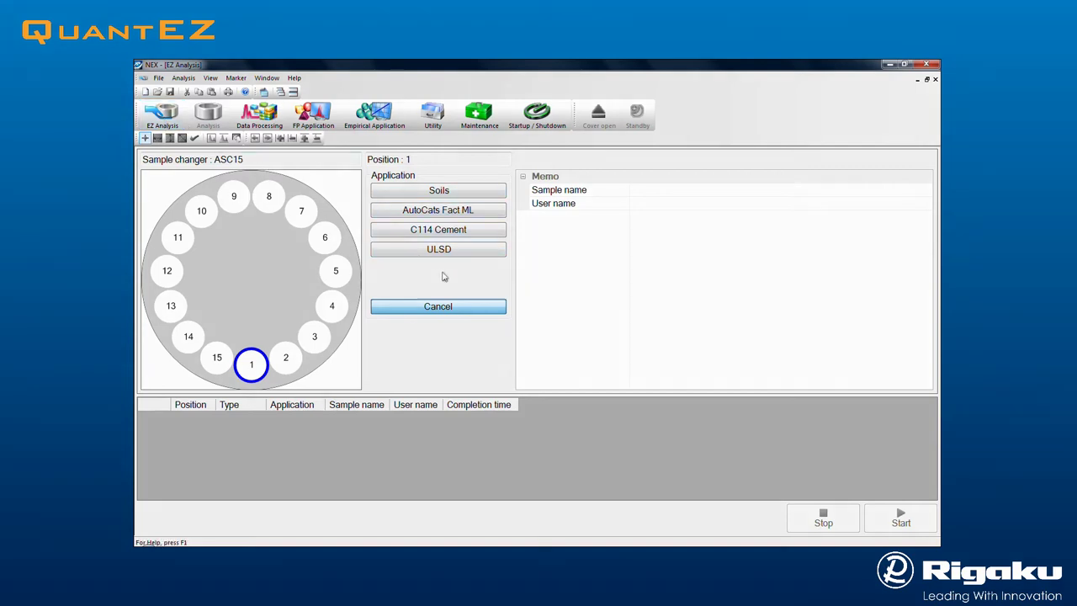
click(422, 193)
click(656, 195)
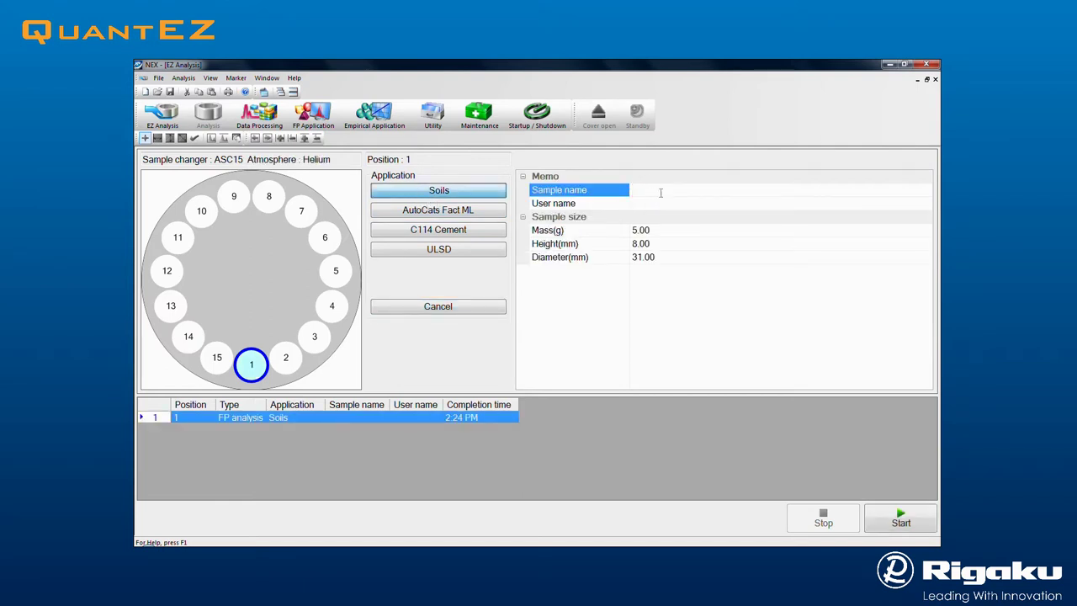
text(Sample 22)
click(693, 200)
text(sbf)
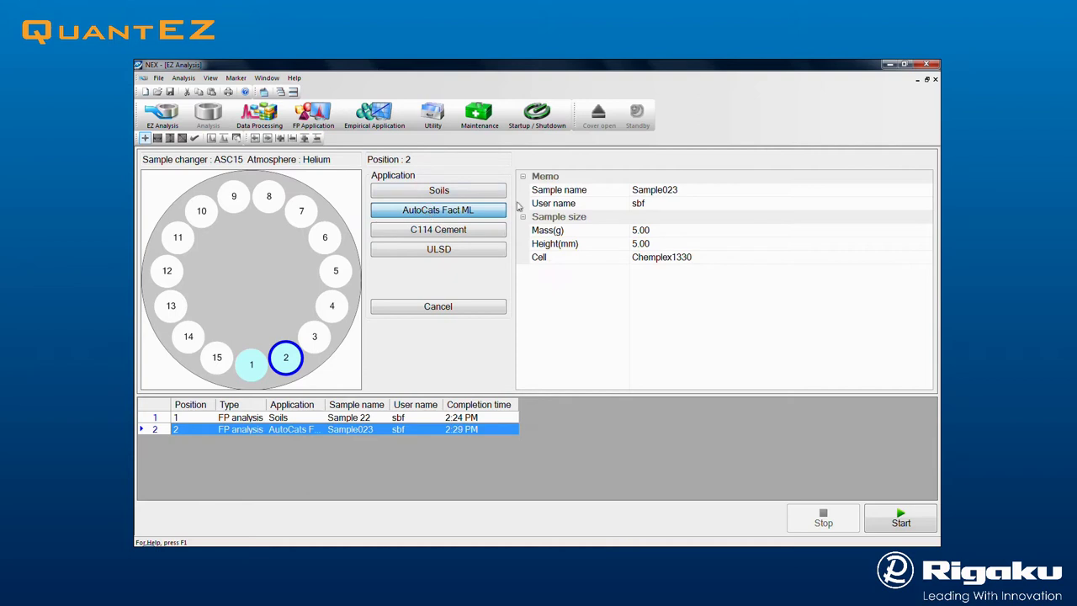
Rename position 2 to Sample 5466 and the ULSD sample at position 3 to Diesel 12
click(623, 192)
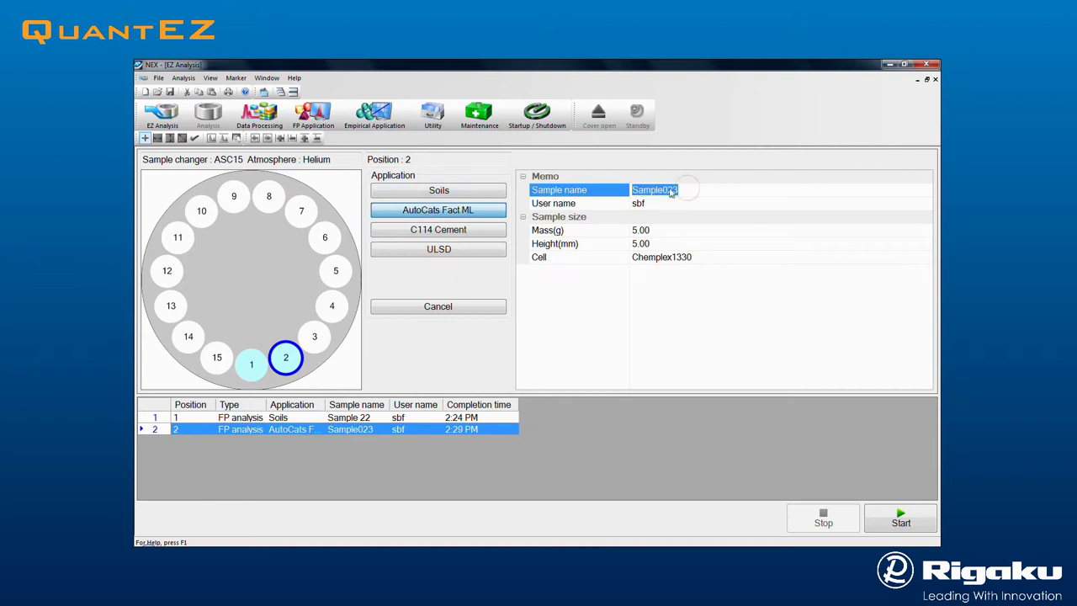
text(Sample 5466)
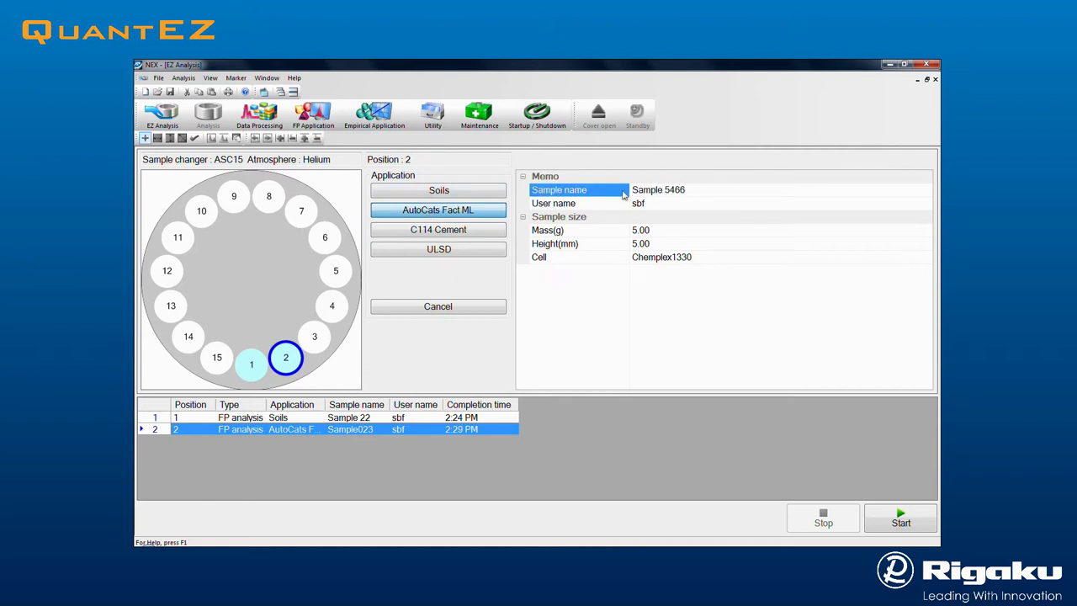
key(Return)
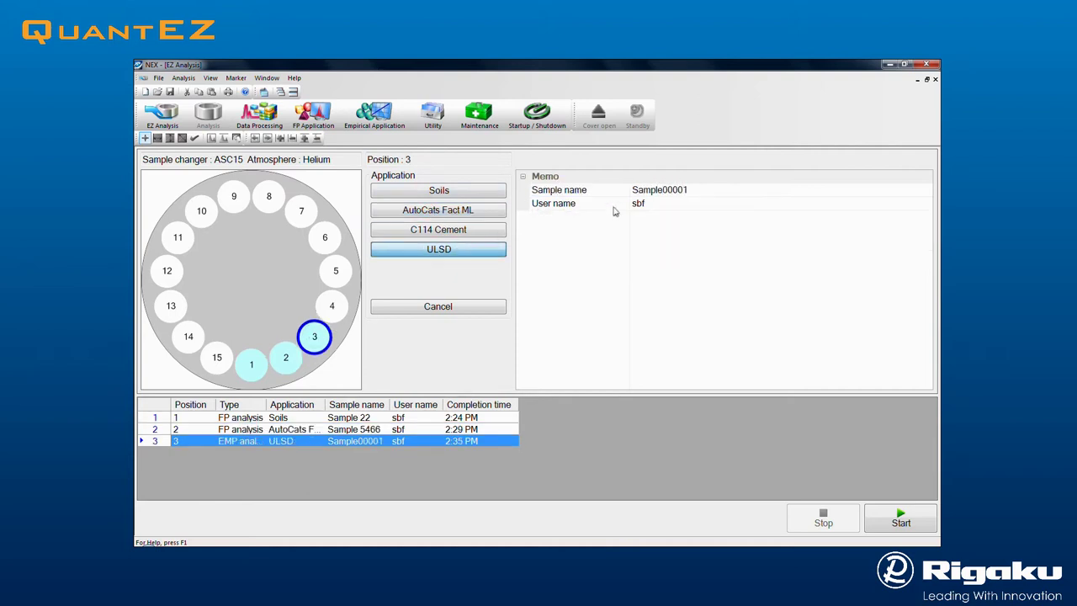
click(689, 193)
key(BackSpace)
text(Diesel 12)
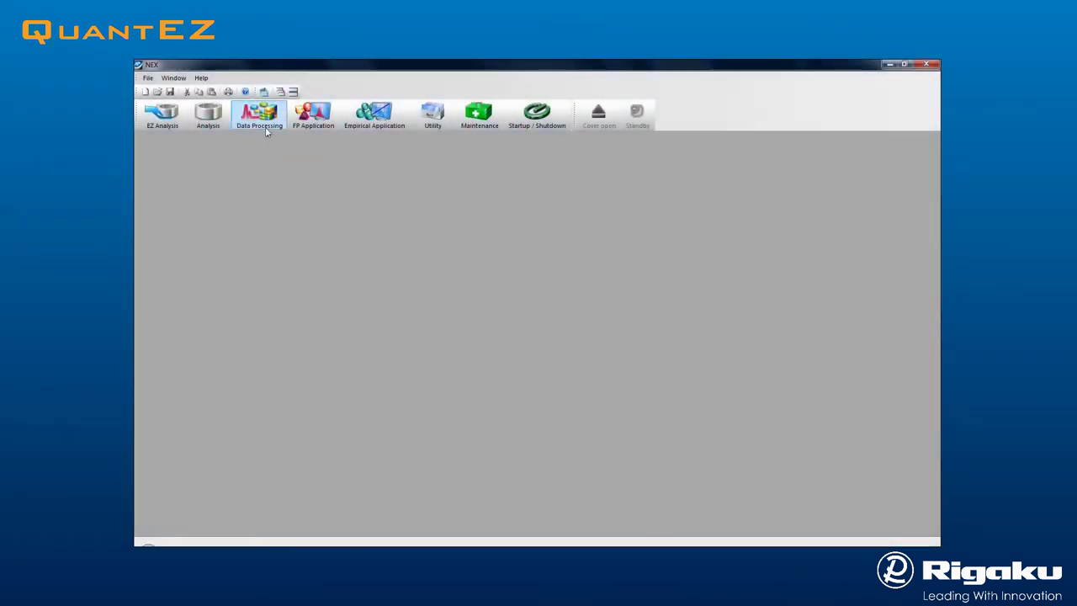
click(265, 124)
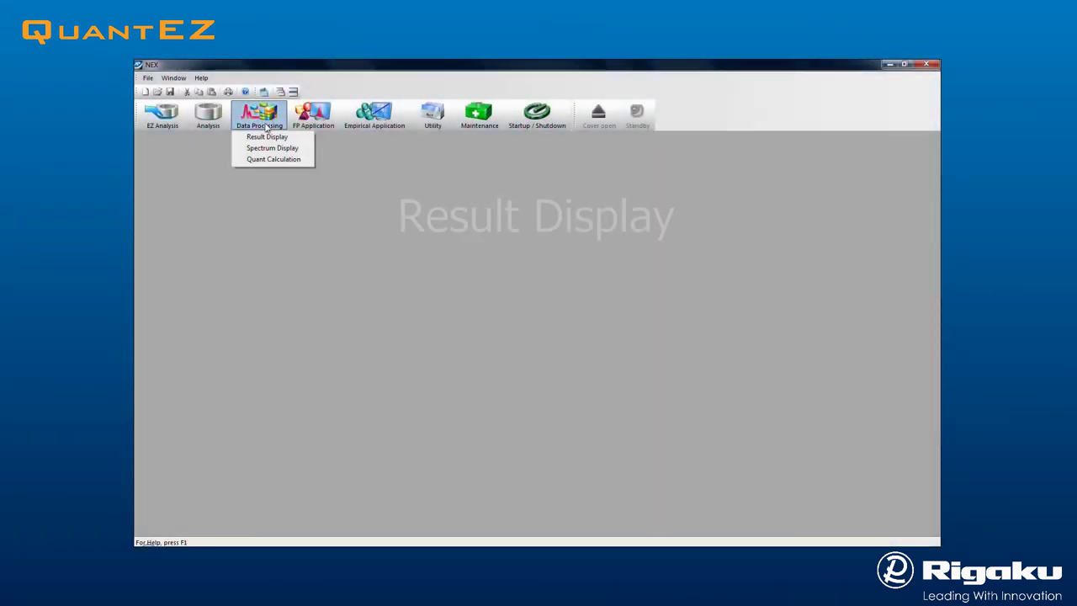
click(265, 137)
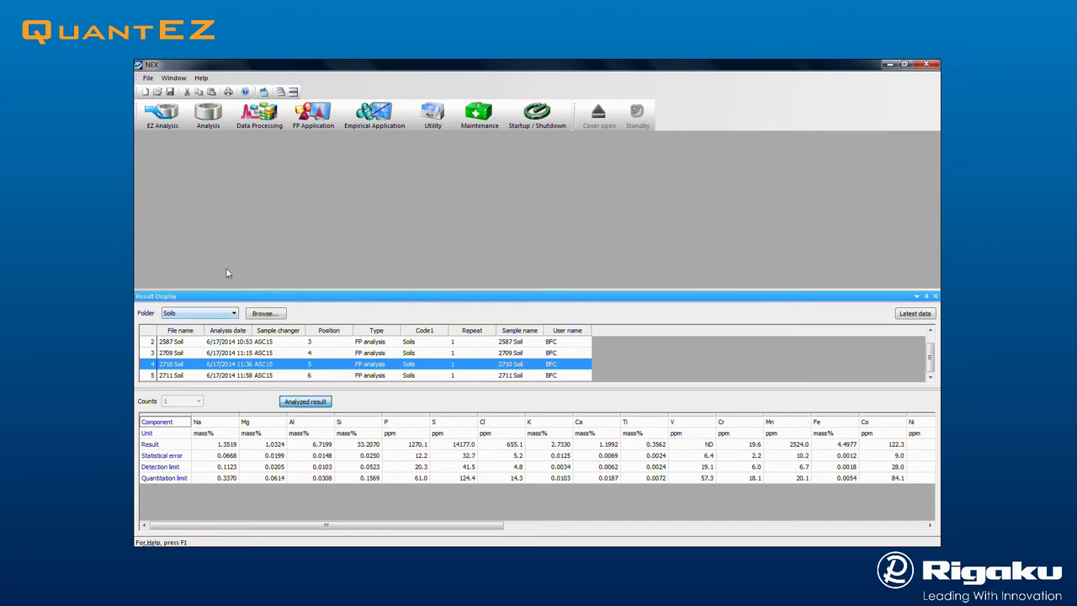
click(216, 314)
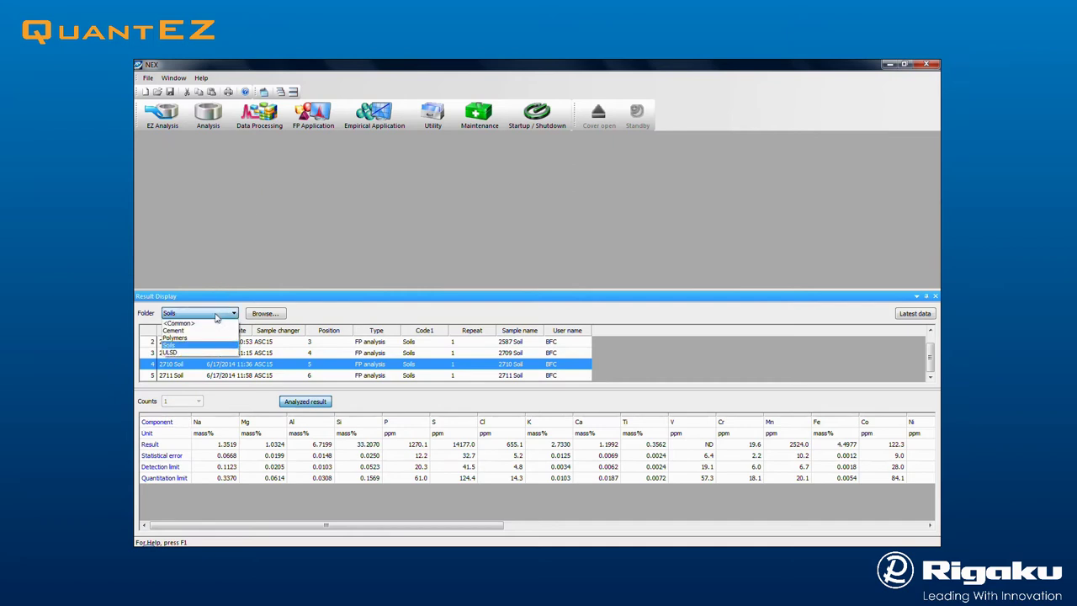
click(216, 314)
click(239, 376)
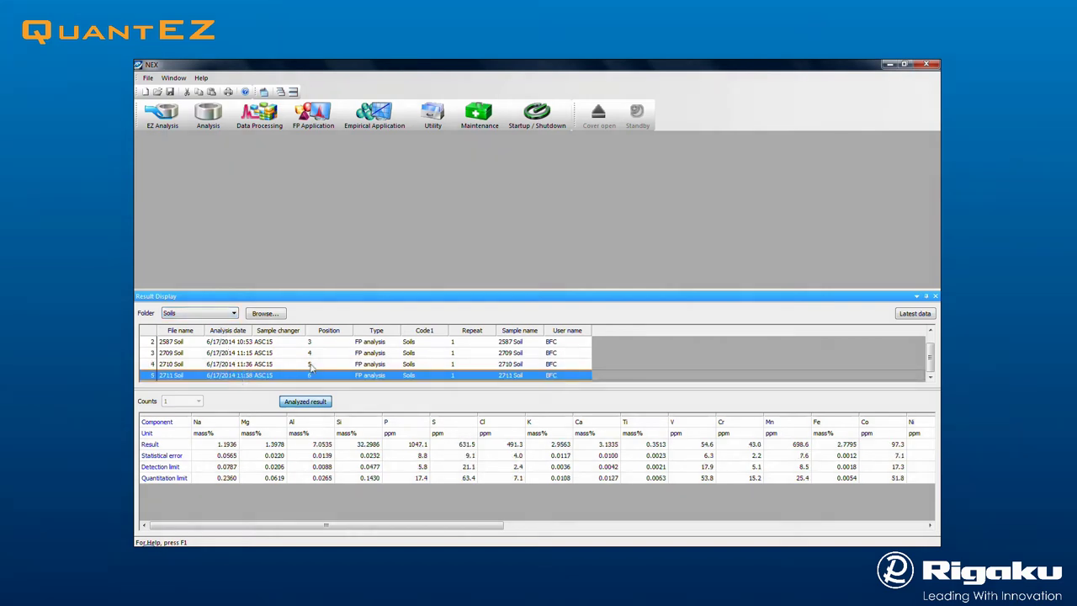
click(934, 296)
Open Quant Calculation and load the 2711 Soil results from the Soils folder
click(271, 124)
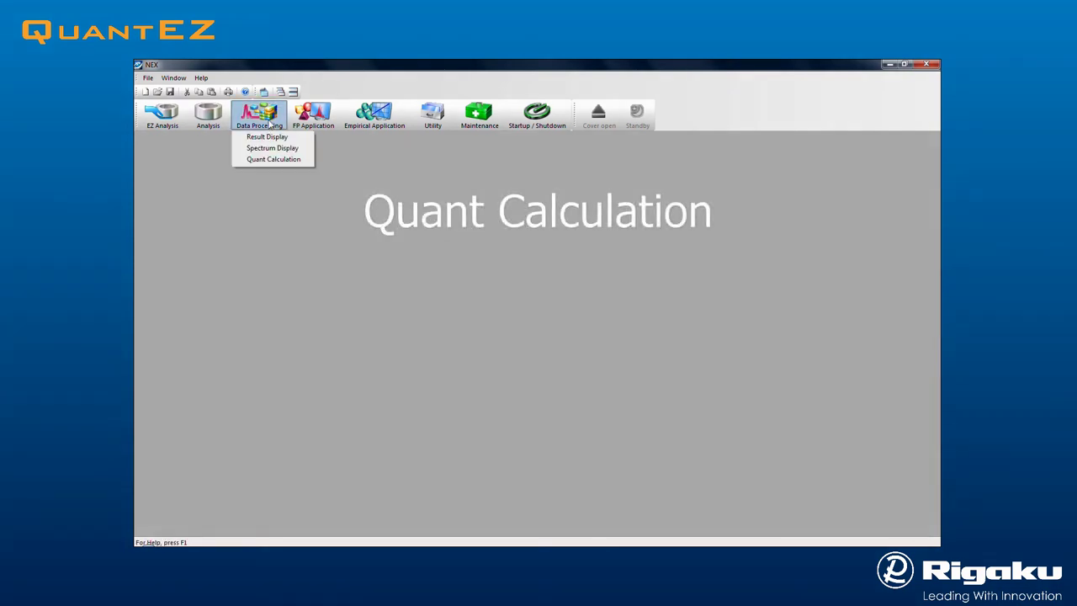
click(266, 161)
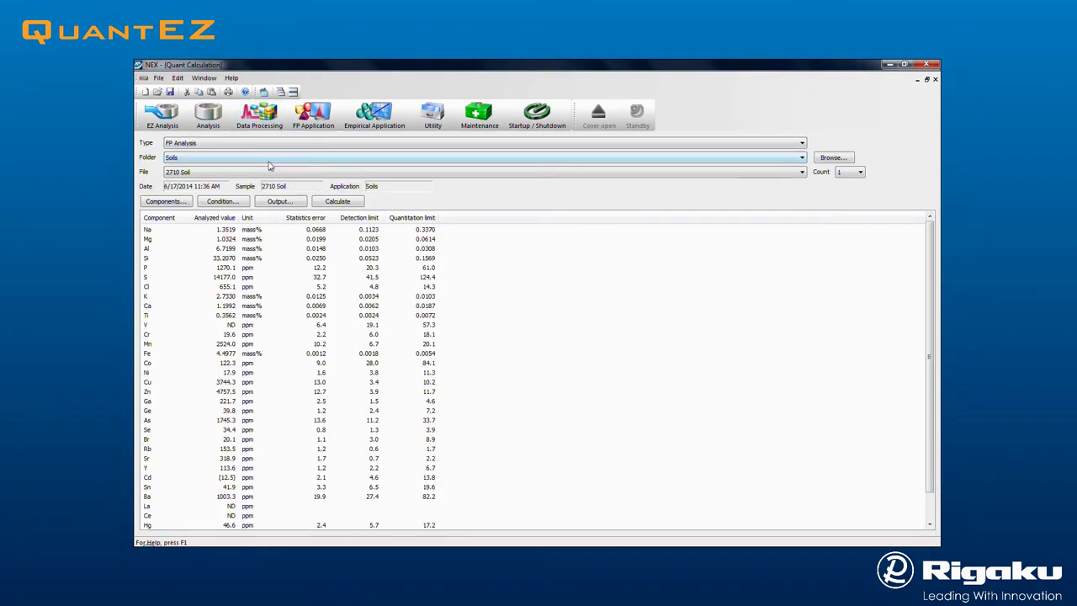
click(269, 160)
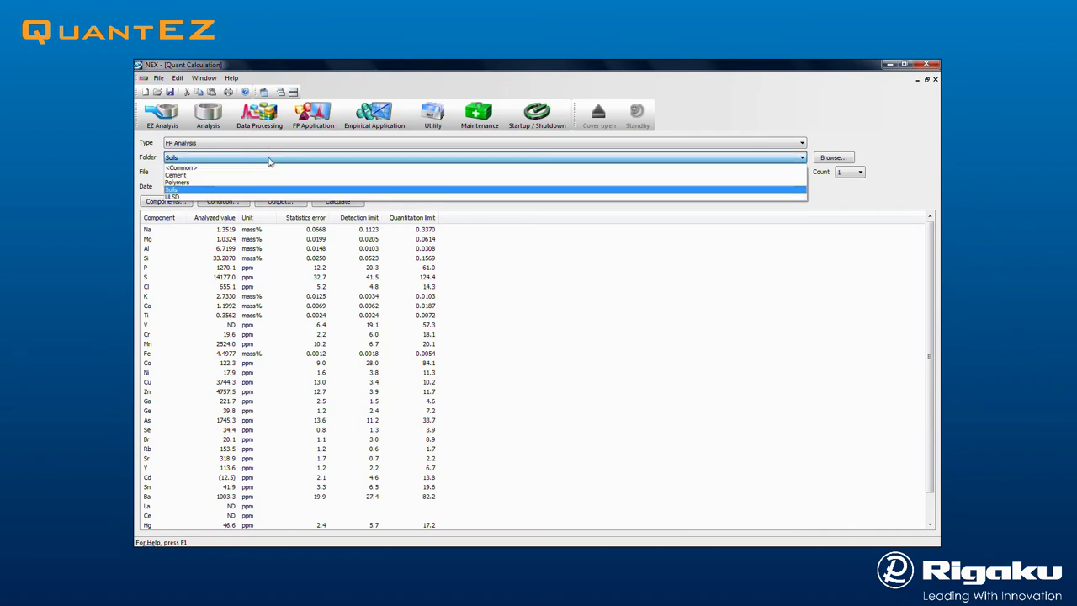
click(269, 160)
click(268, 172)
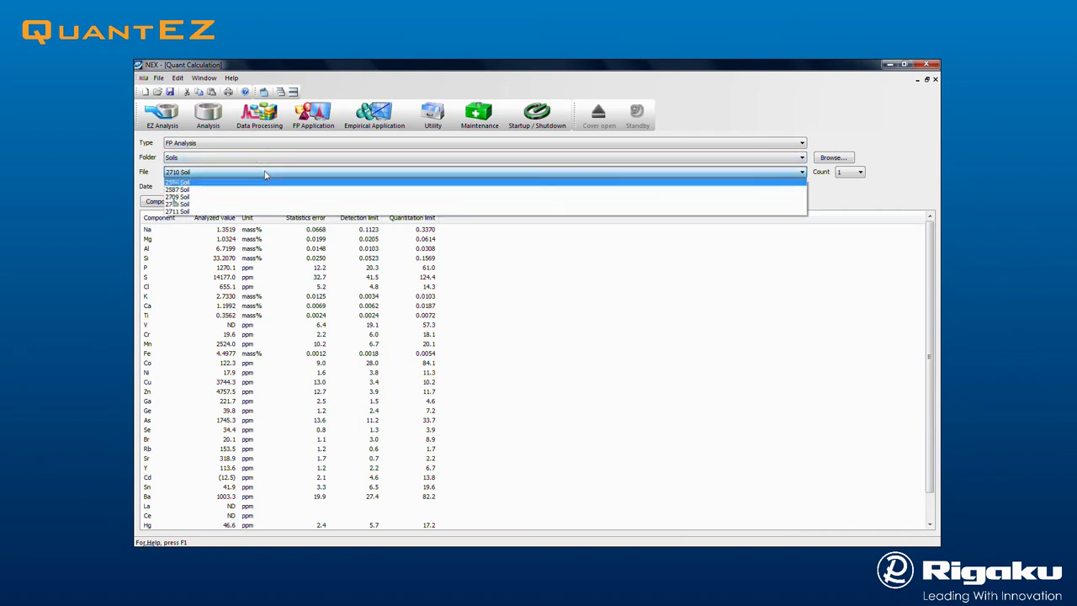
click(208, 211)
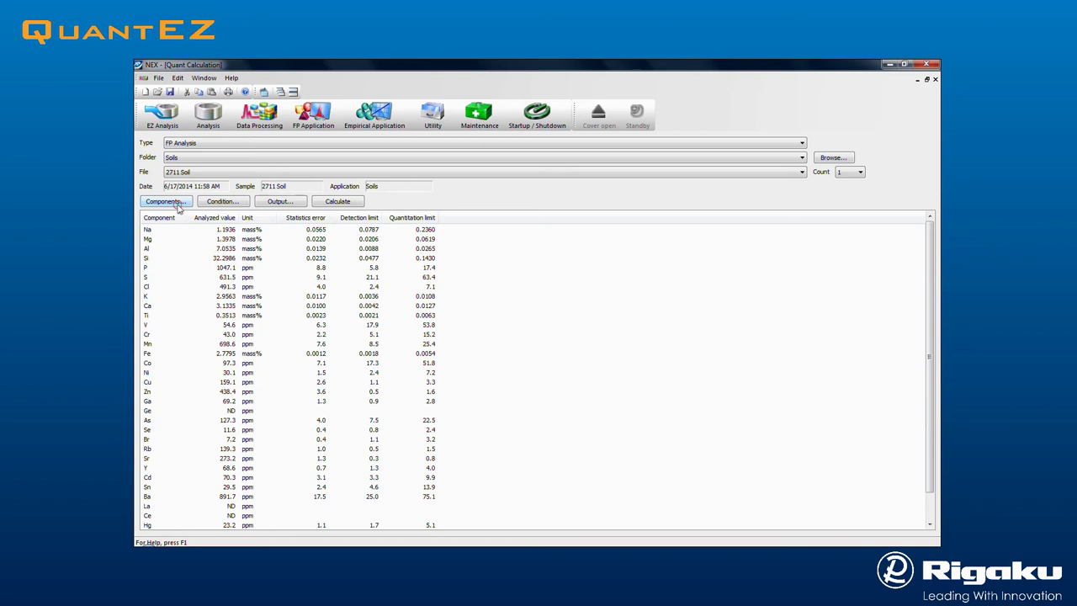
Turn off estimating non-measuring components and add oxygen as the Balance component
click(166, 202)
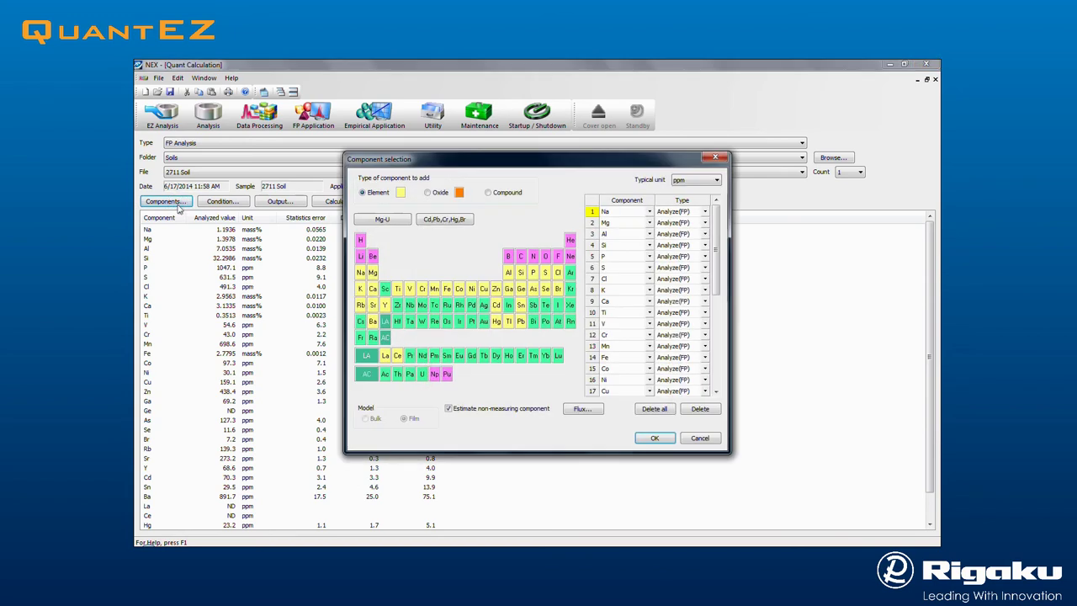
click(448, 409)
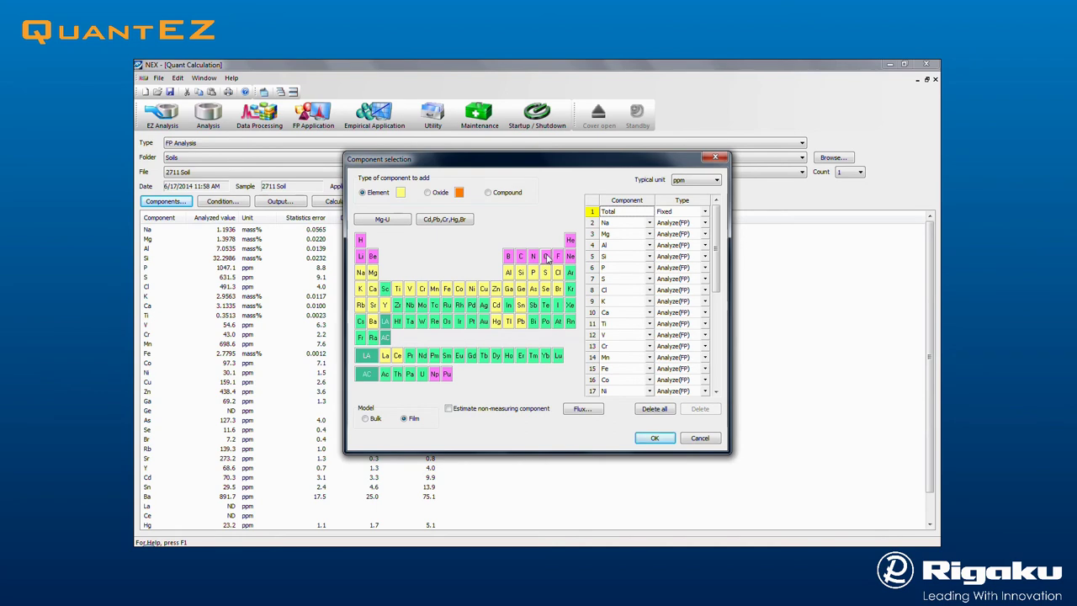
click(546, 257)
click(703, 391)
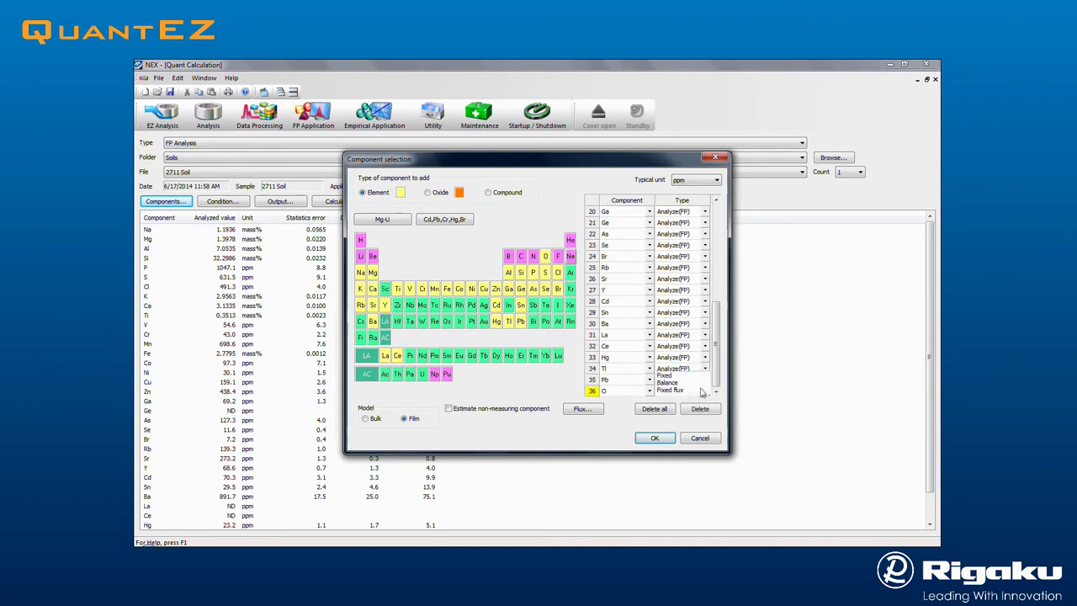
click(671, 381)
click(655, 438)
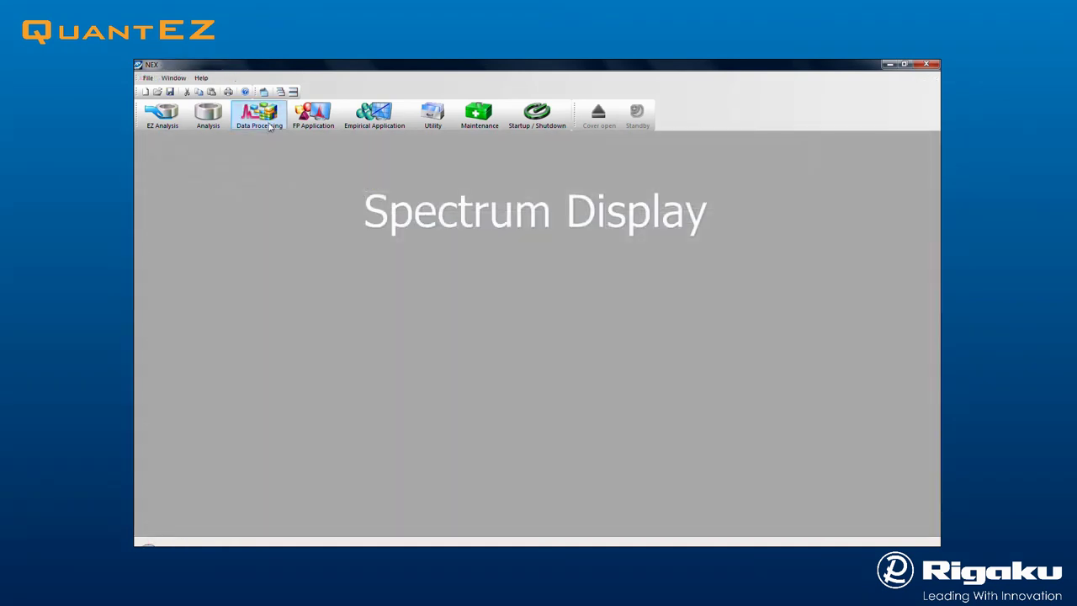
Open Spectrum Display and select the 2711 Soil file from the Soils folder
click(270, 128)
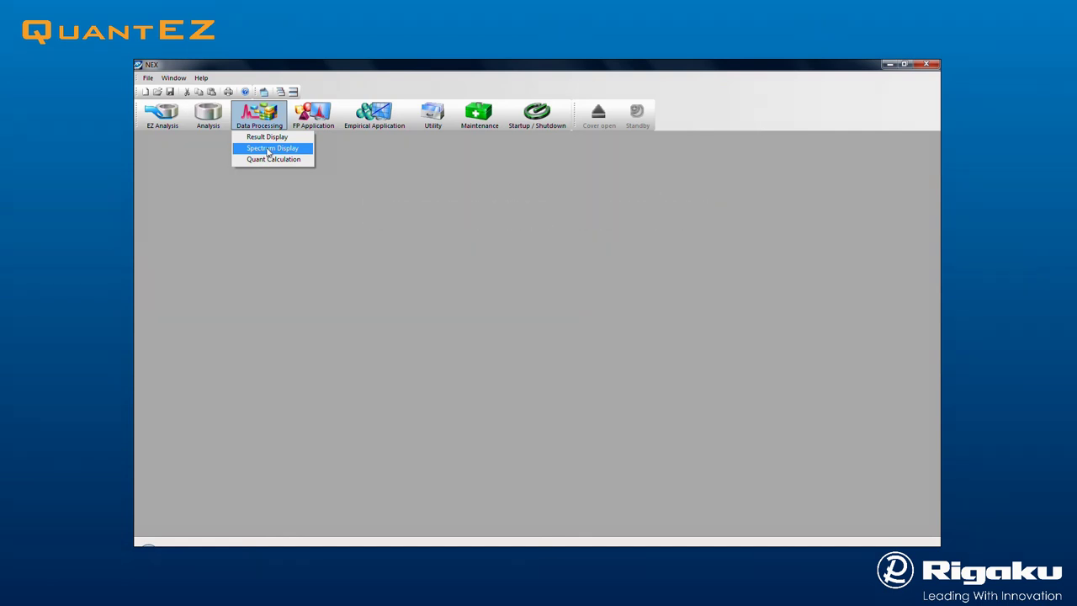
click(269, 149)
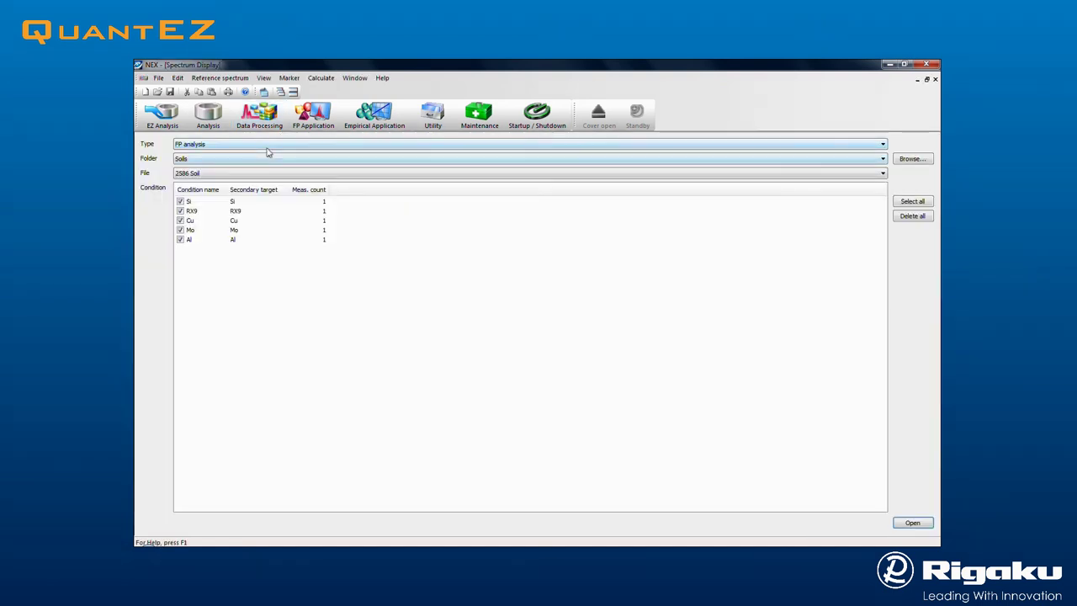
click(221, 160)
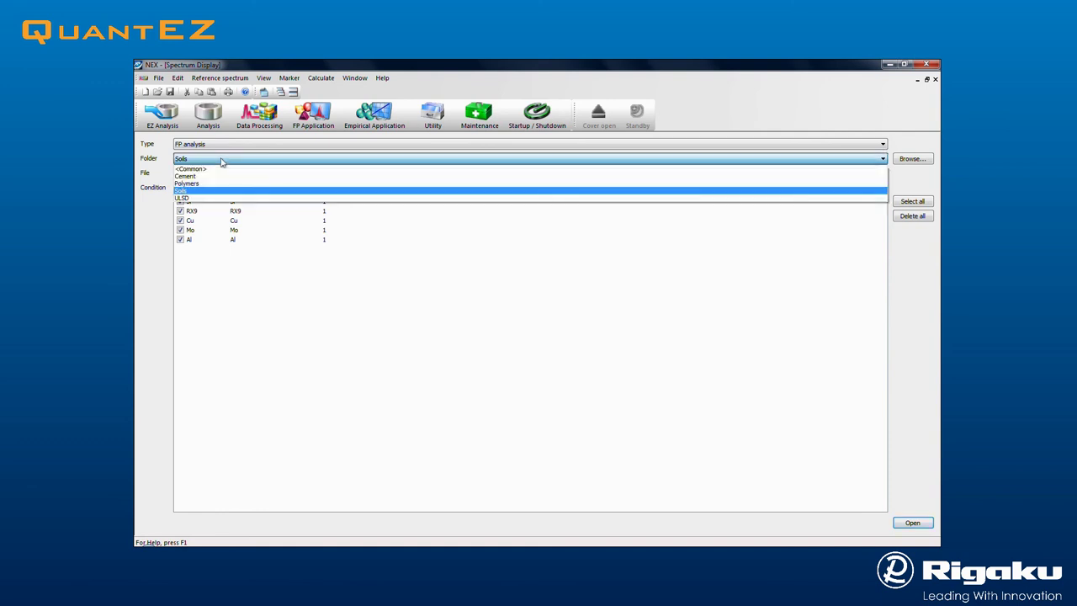
click(222, 160)
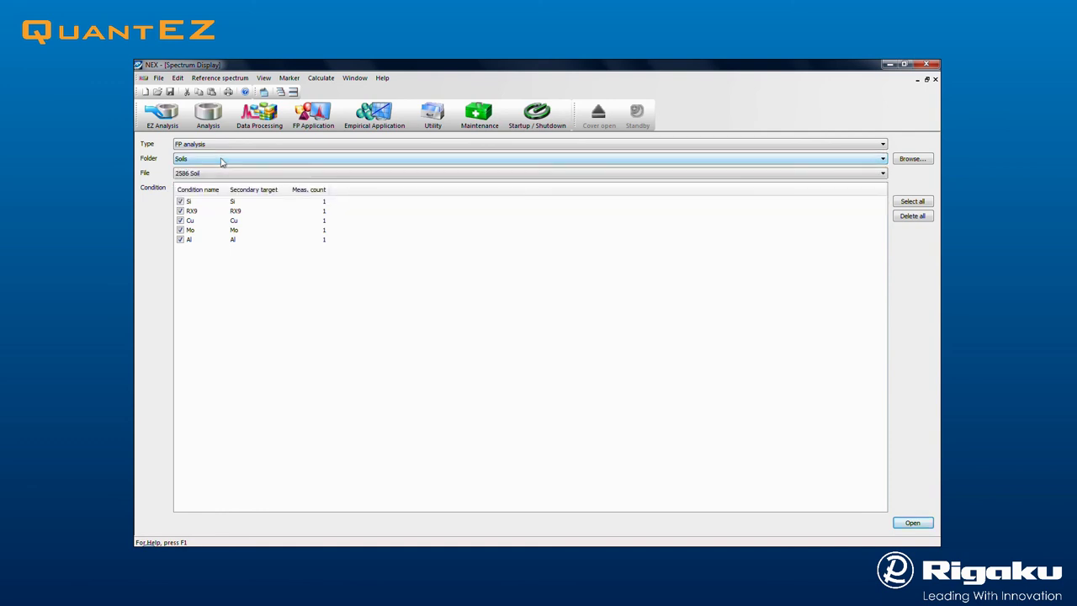
click(263, 172)
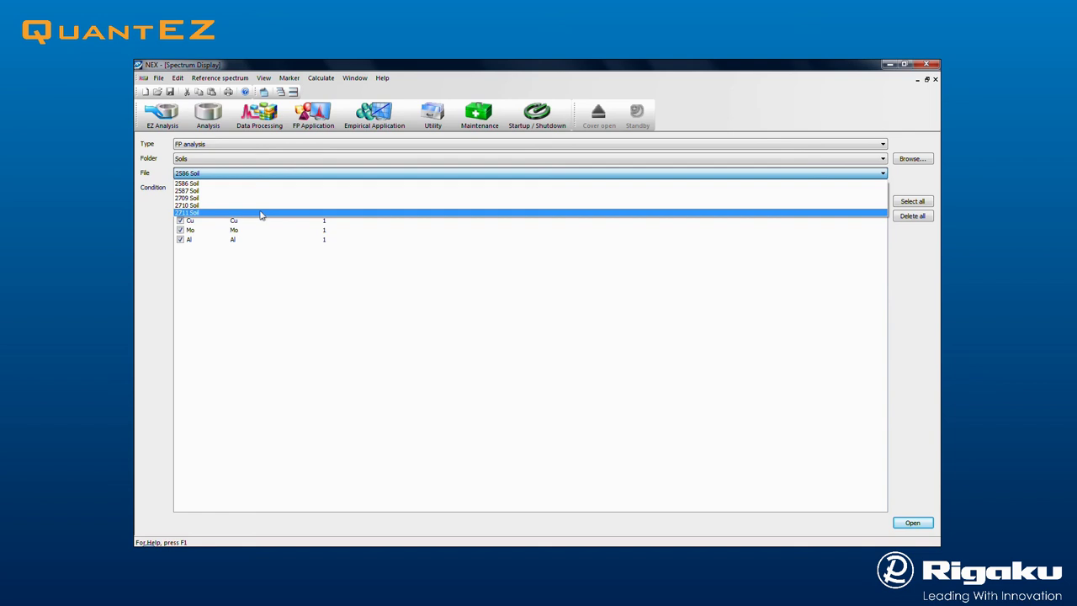
click(261, 215)
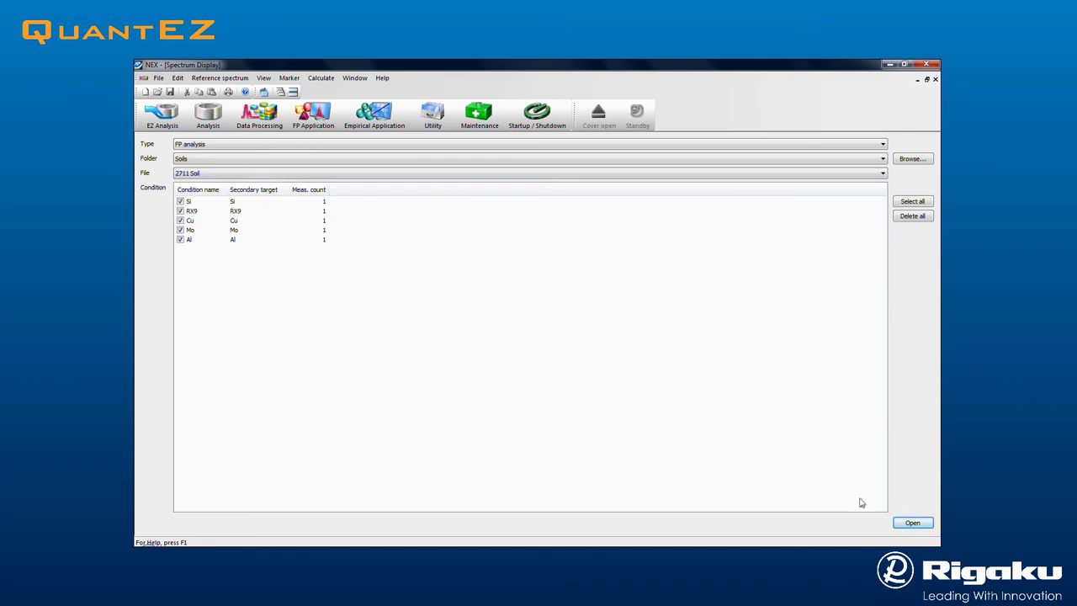
Open the 2711 Soil spectrum, auto-scale its intensity, and add Al line markers from the periodic table
click(913, 523)
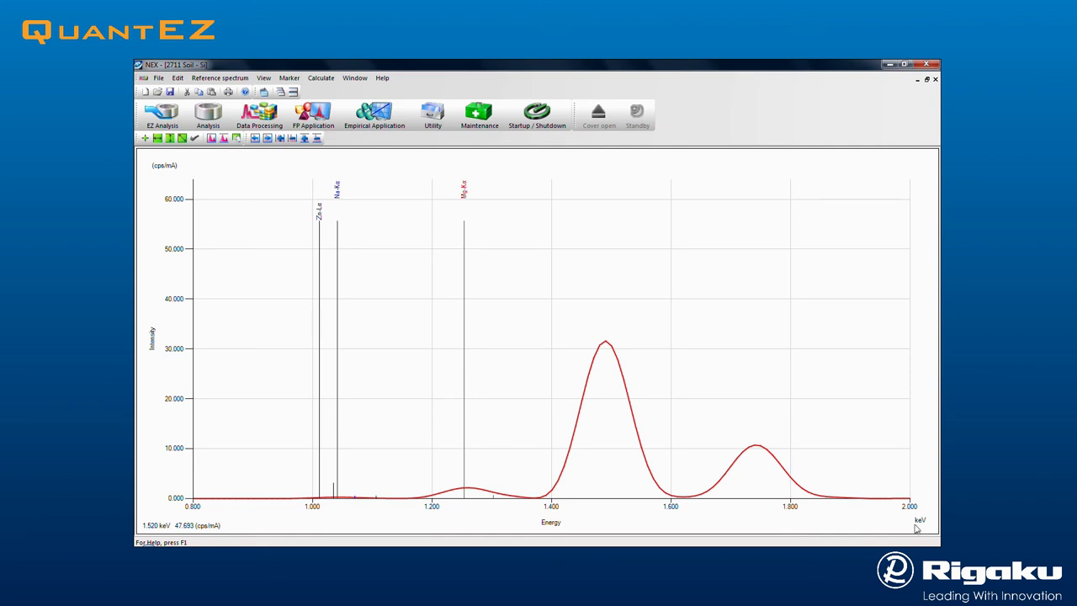
click(317, 139)
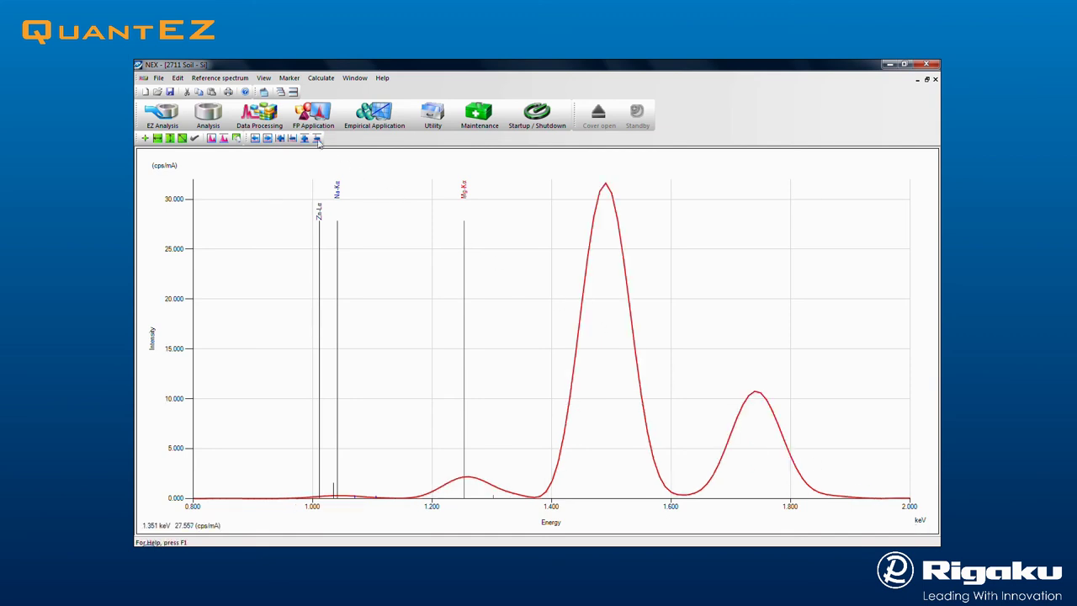
click(288, 77)
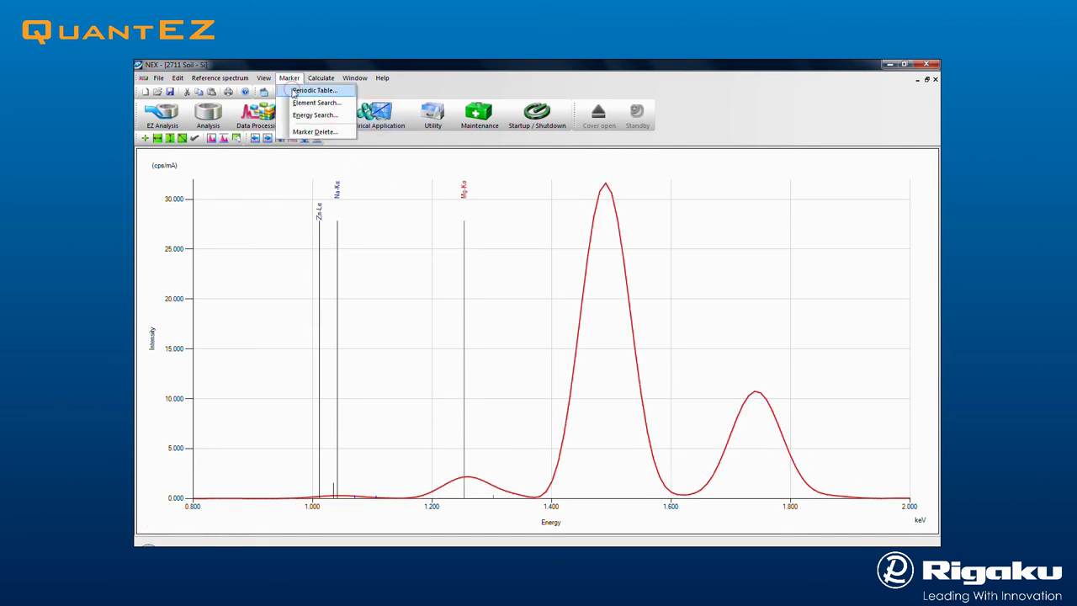
click(294, 91)
drag(485, 192, 320, 163)
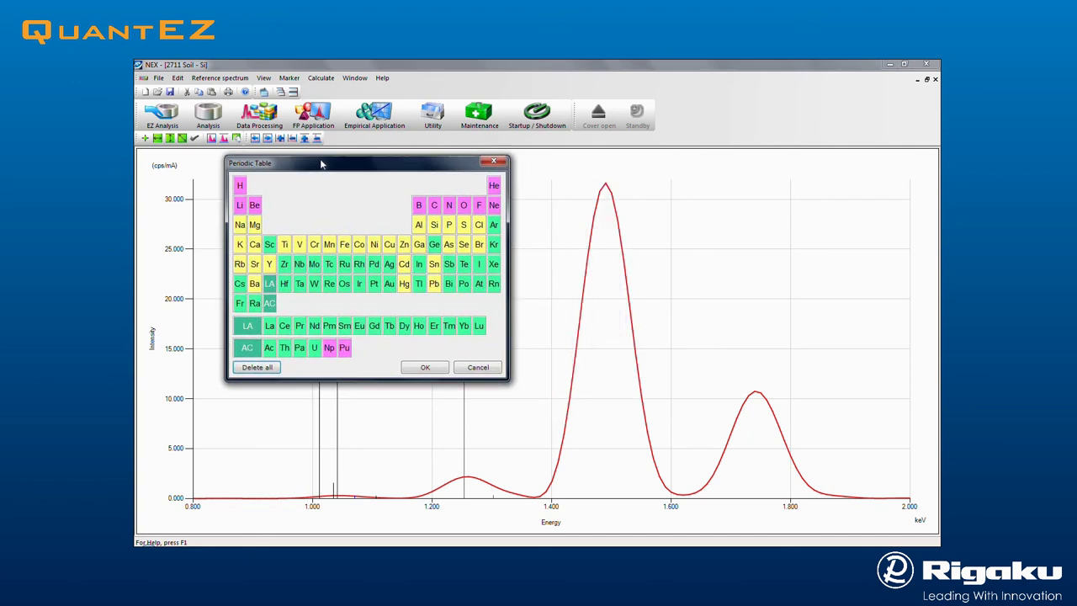
click(419, 227)
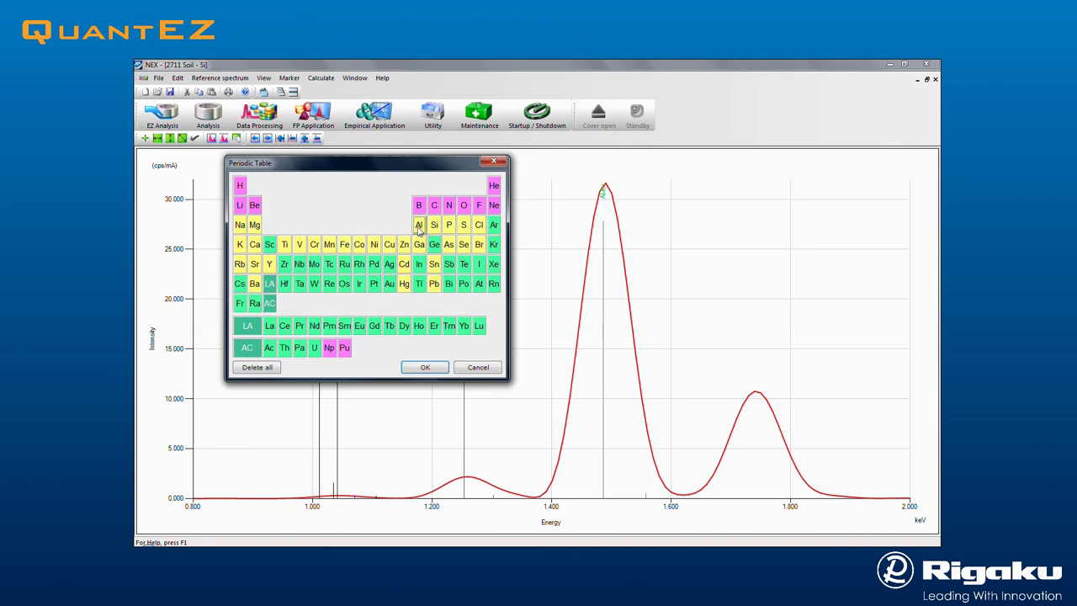